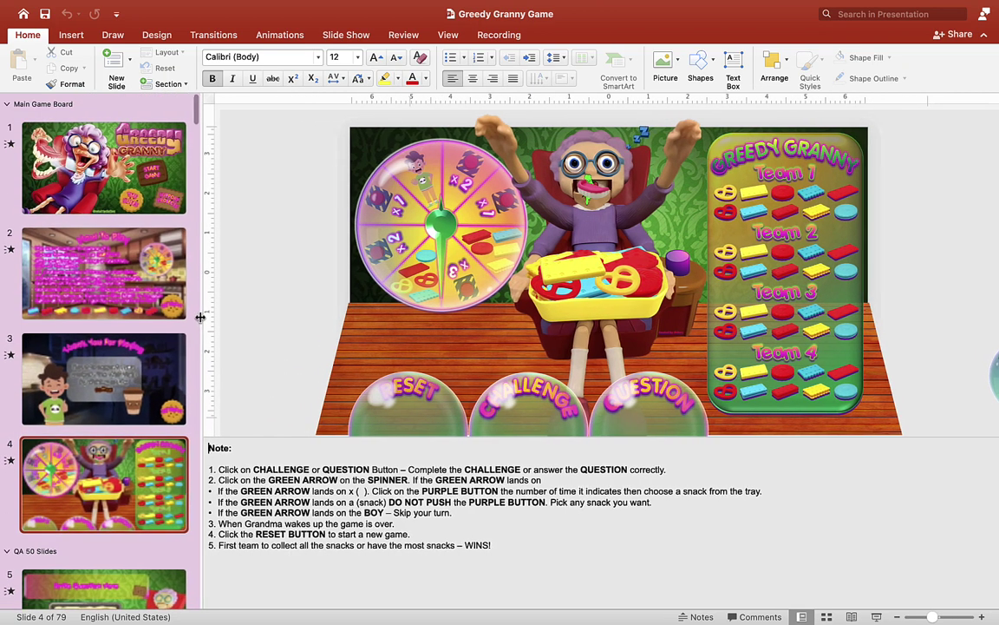
- Scroll down through the slide thumbnails and open challenge slide 66
scroll(72, 405, down, 3)
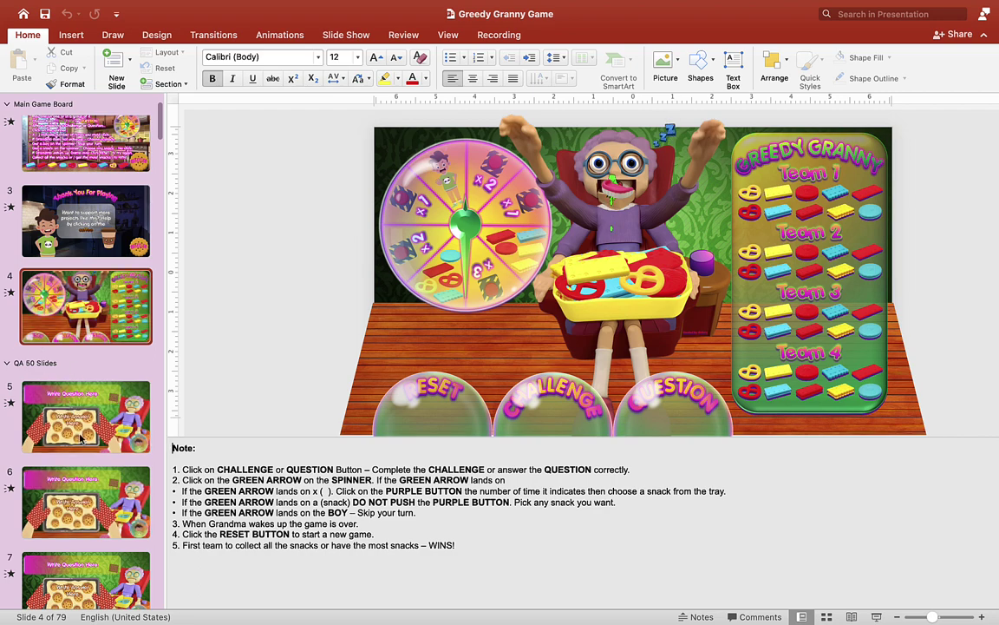
scroll(81, 440, down, 12)
scroll(81, 440, down, 20)
scroll(81, 439, down, 20)
scroll(81, 440, down, 20)
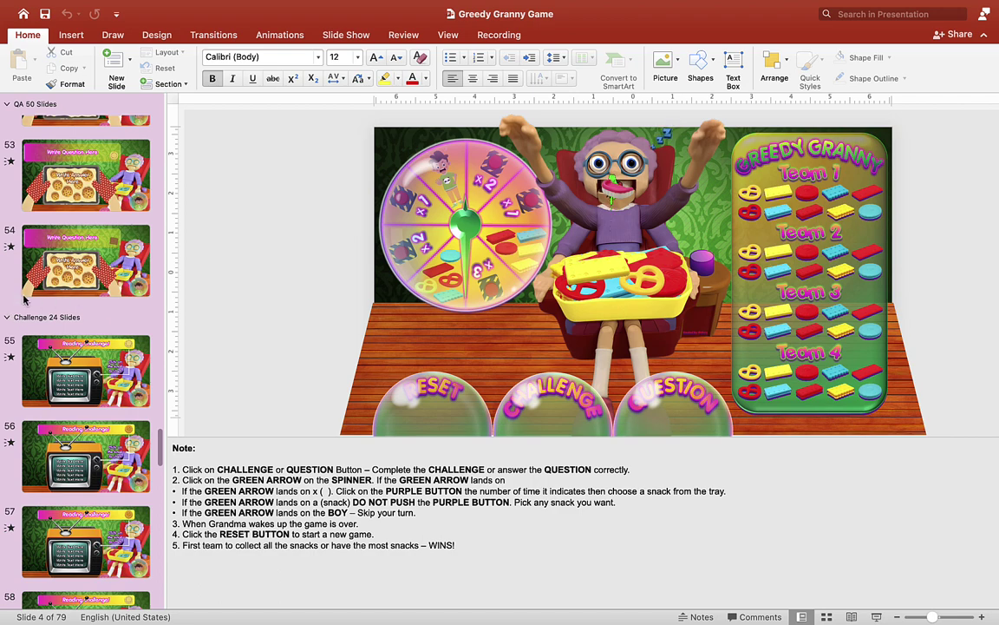
scroll(107, 405, down, 6)
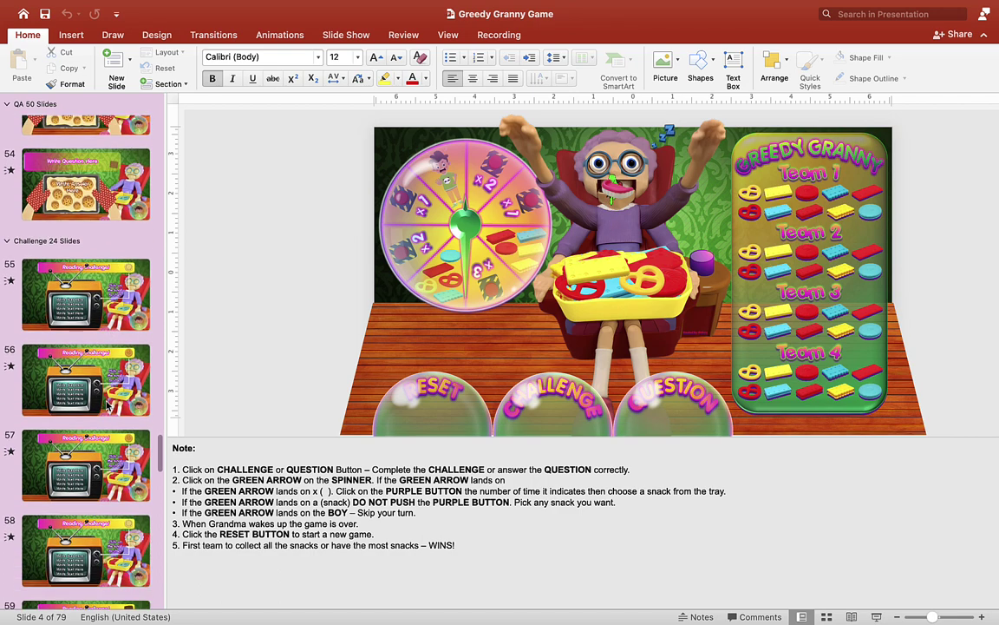
scroll(107, 405, down, 12)
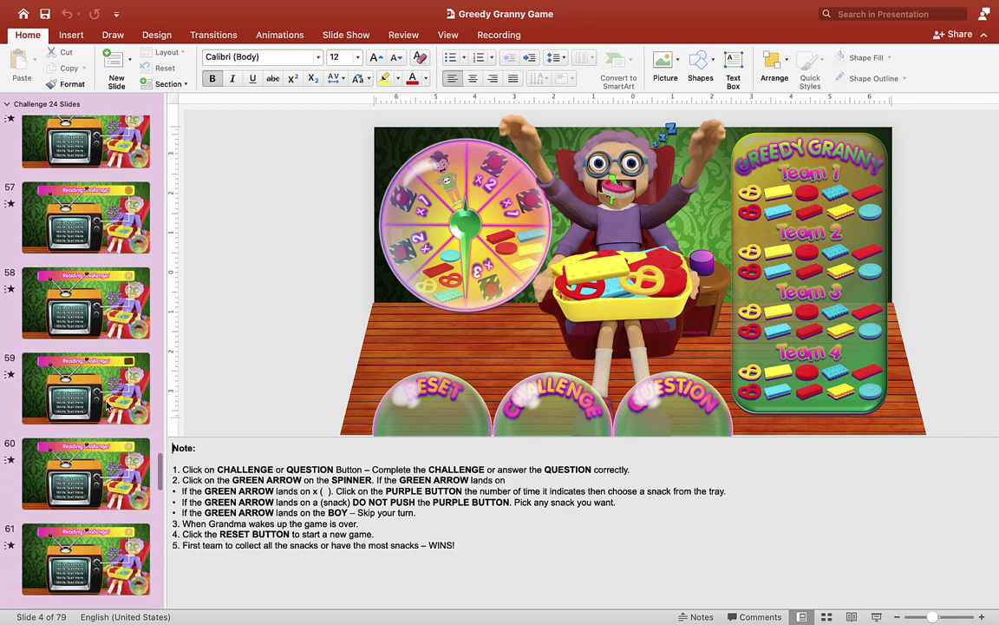
scroll(108, 405, down, 4)
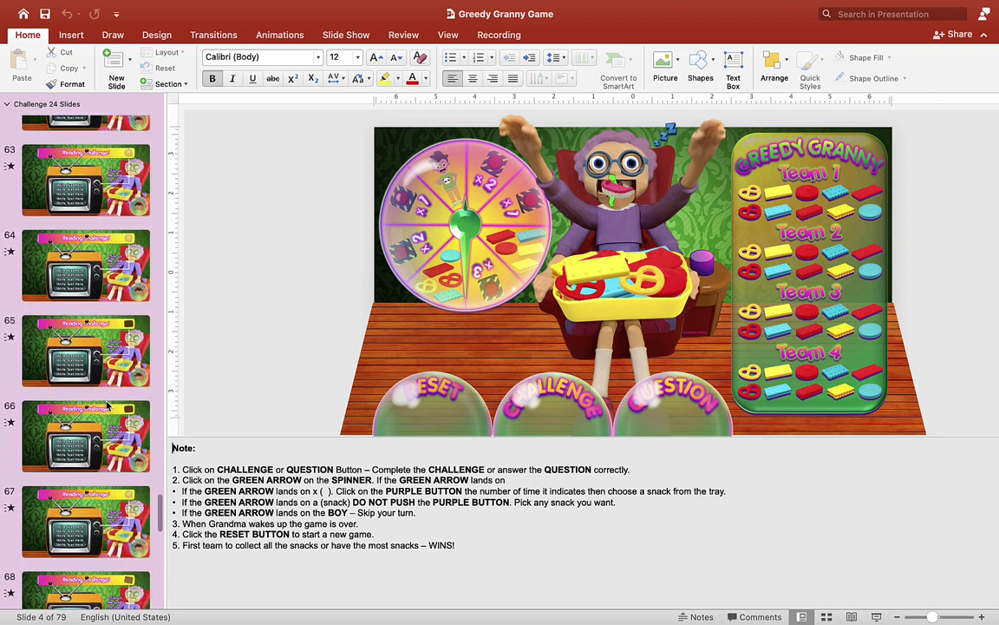
scroll(82, 446, down, 3)
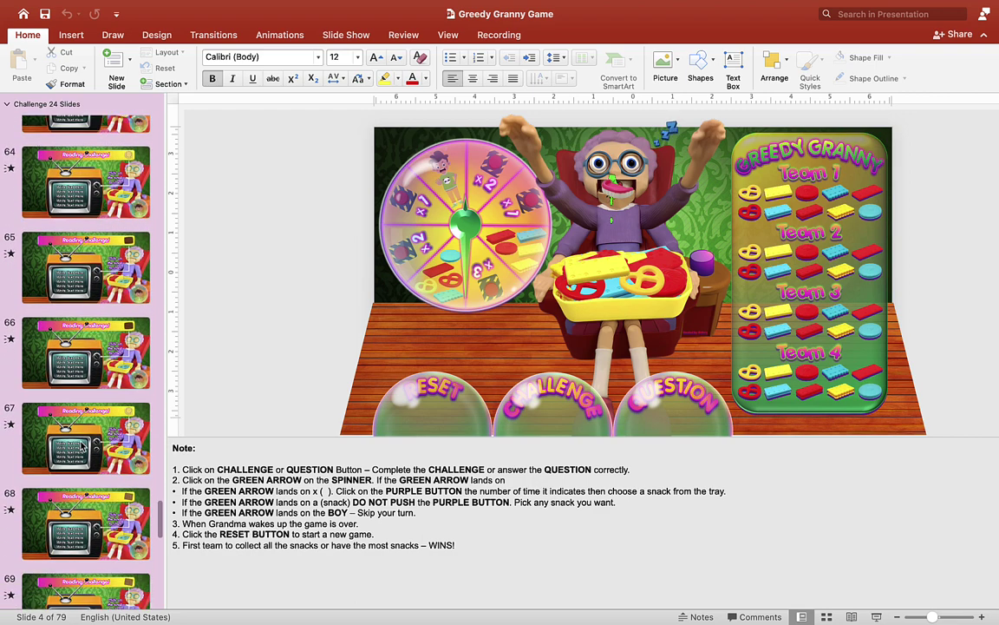
scroll(81, 445, down, 8)
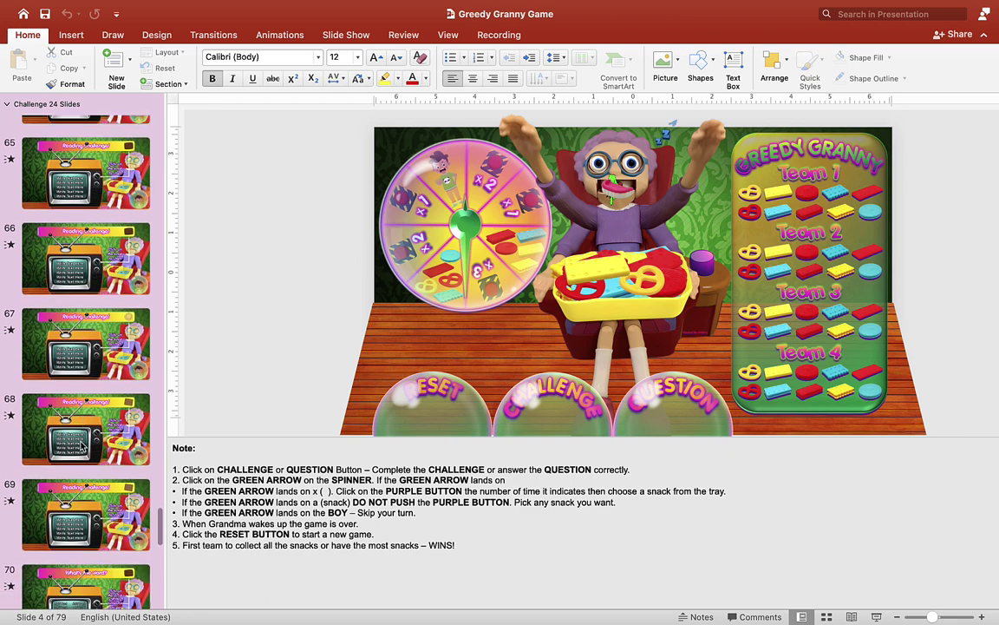
scroll(82, 446, down, 5)
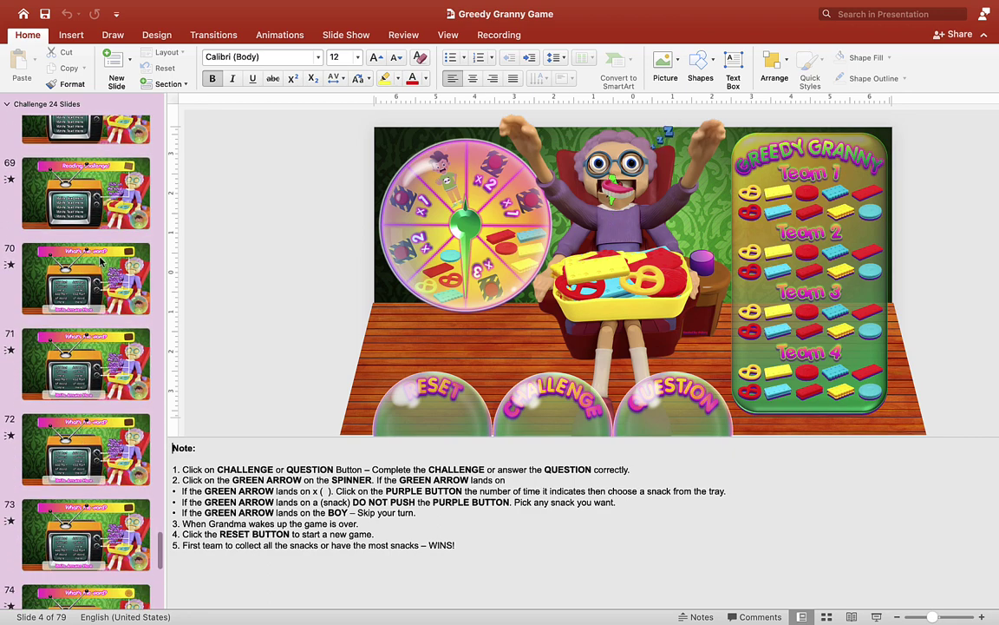
scroll(99, 260, up, 12)
click(98, 320)
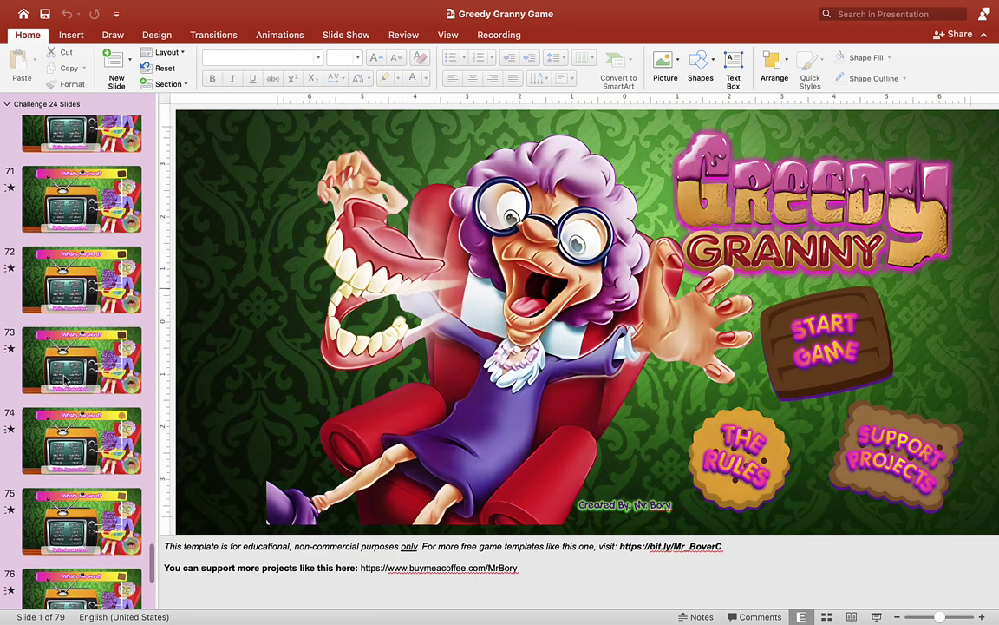
- Go to the Reading Challenge slide 68
scroll(64, 379, up, 5)
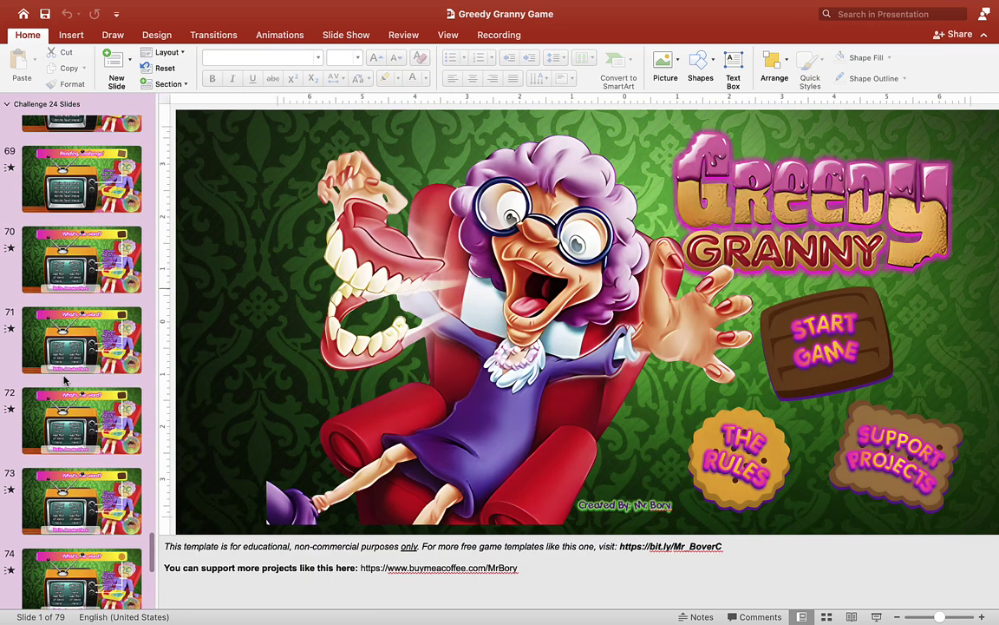
scroll(63, 379, up, 2)
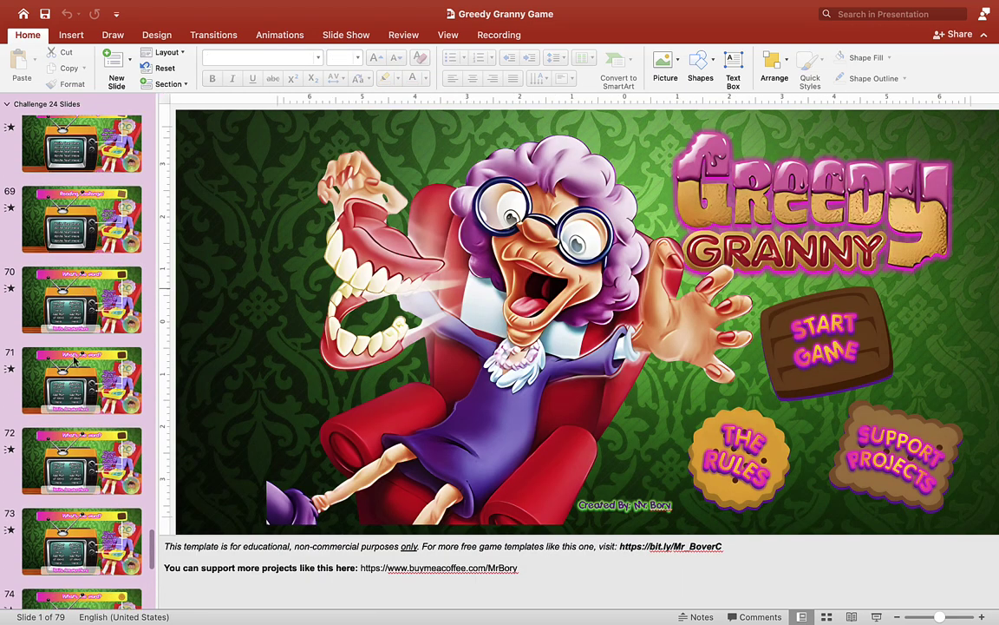
scroll(104, 321, up, 4)
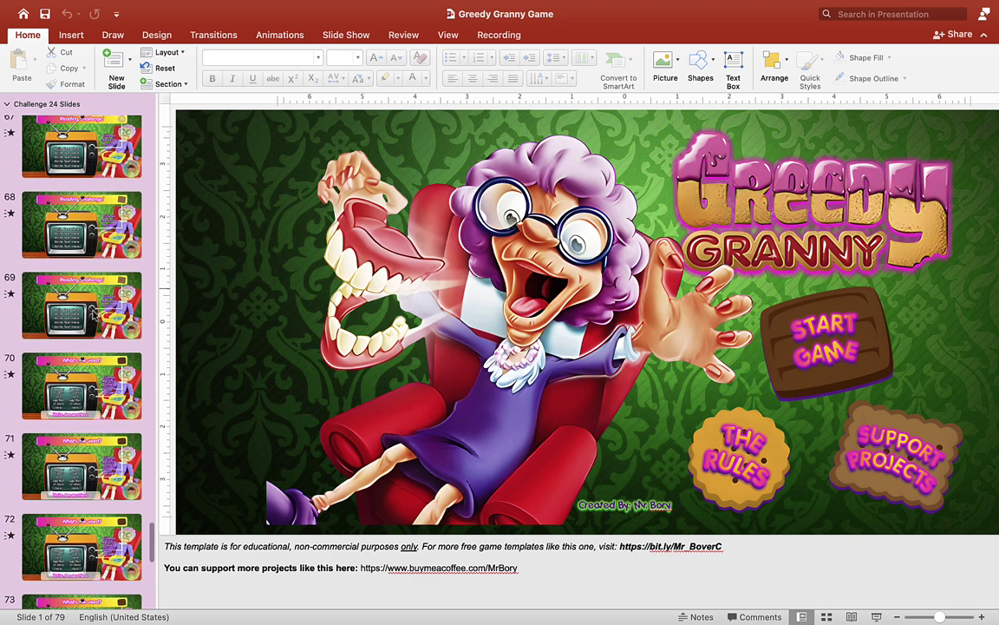
click(96, 248)
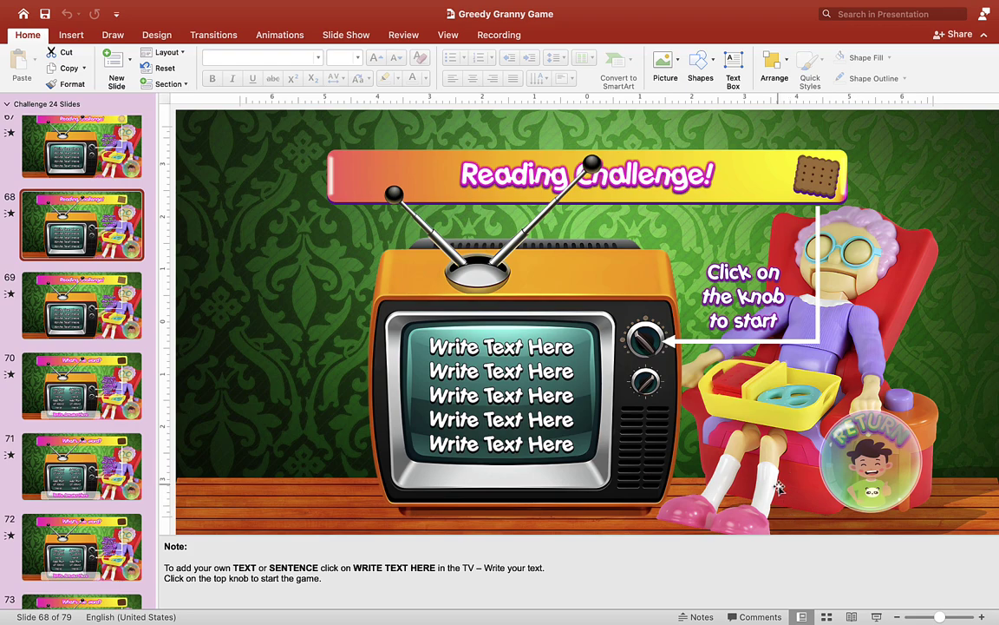
click(877, 616)
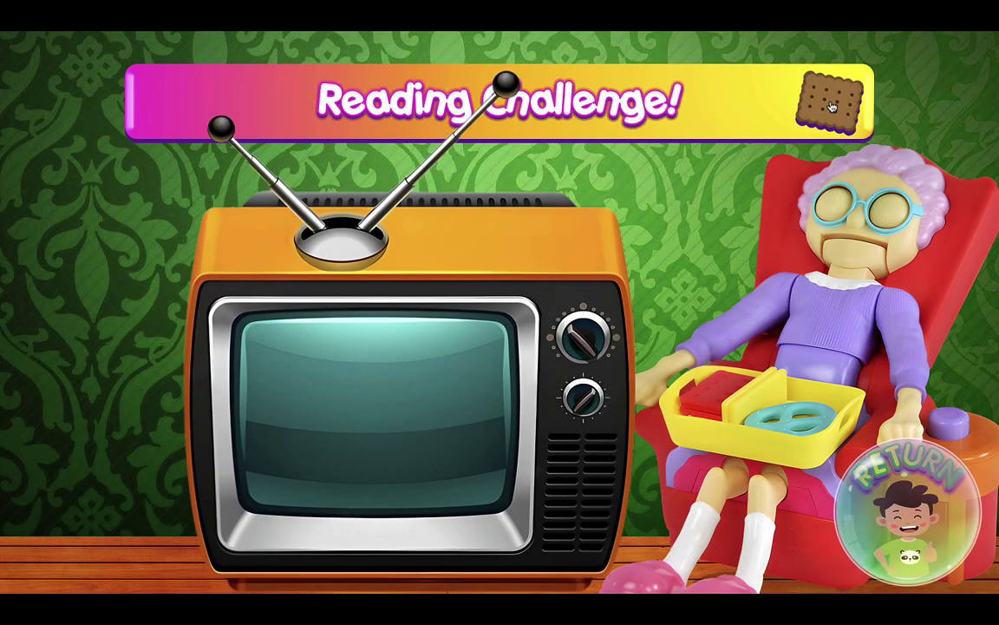
click(585, 343)
- Exit the slideshow, open the What's the word? slide 71 and select its answer text
key(Escape)
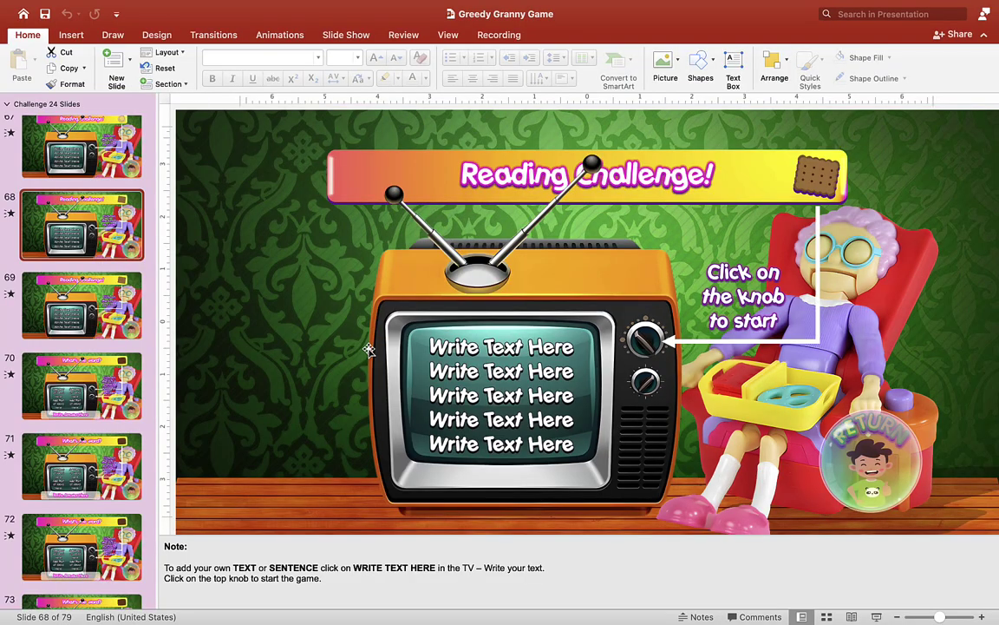
scroll(69, 492, up, 1)
scroll(70, 492, down, 1)
click(101, 393)
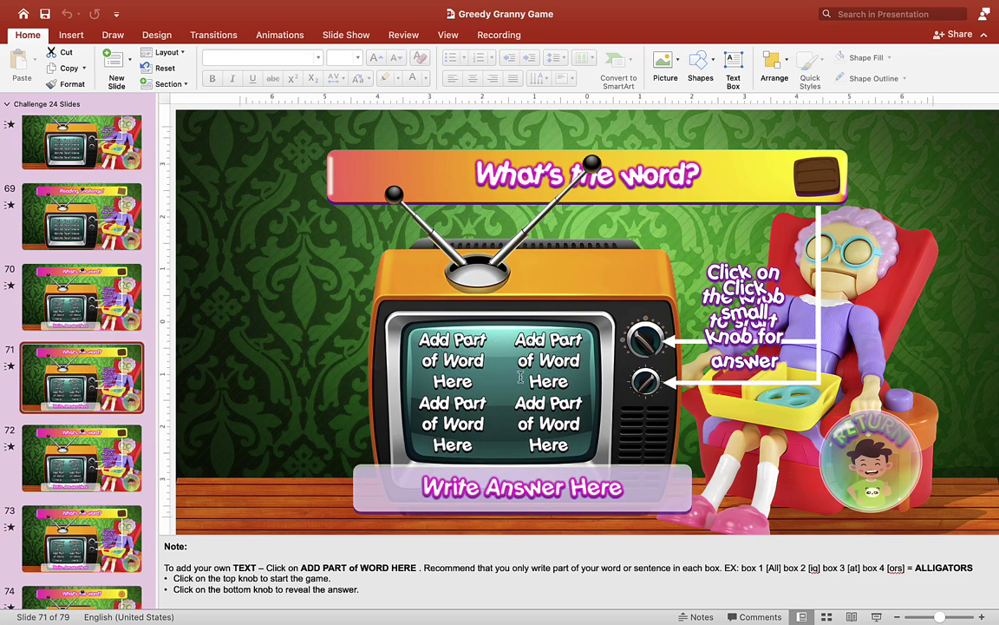
triple_click(450, 489)
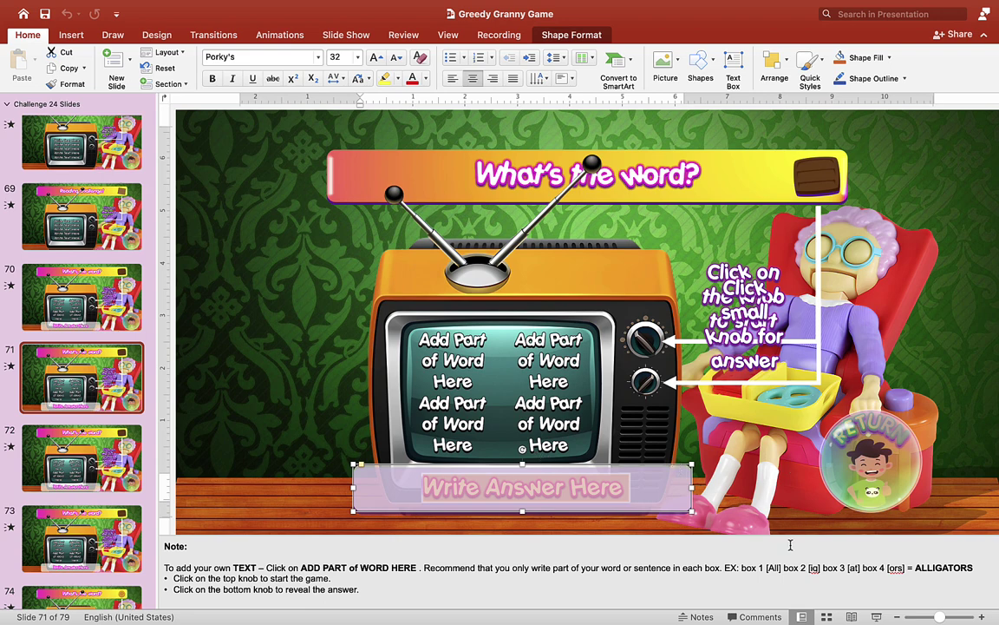
- Test-play slide 71, revealing and clearing the word parts and then the answer bar, then exit
click(873, 616)
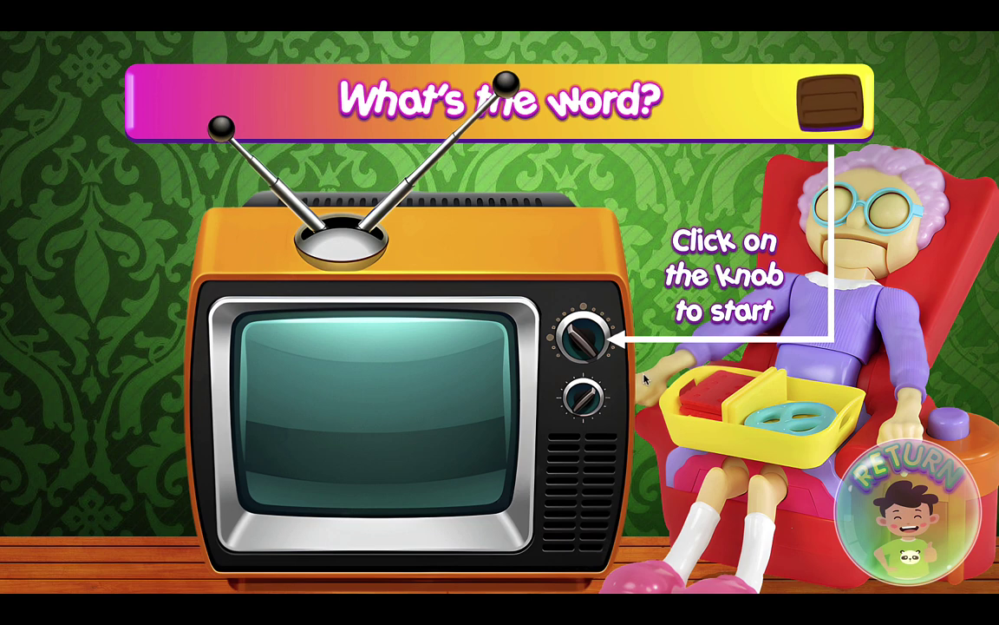
click(585, 330)
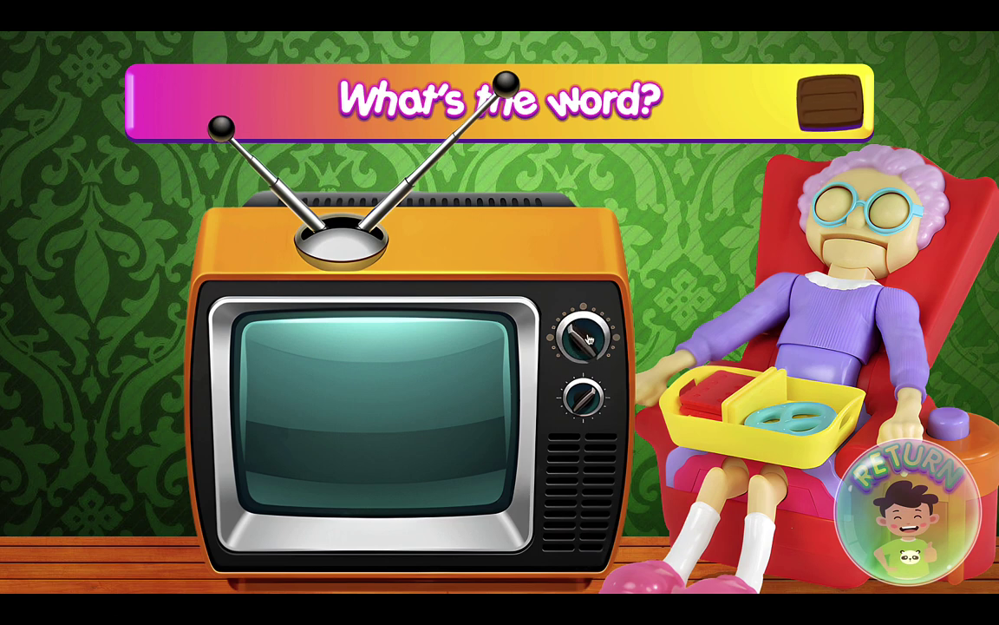
click(587, 338)
click(587, 338)
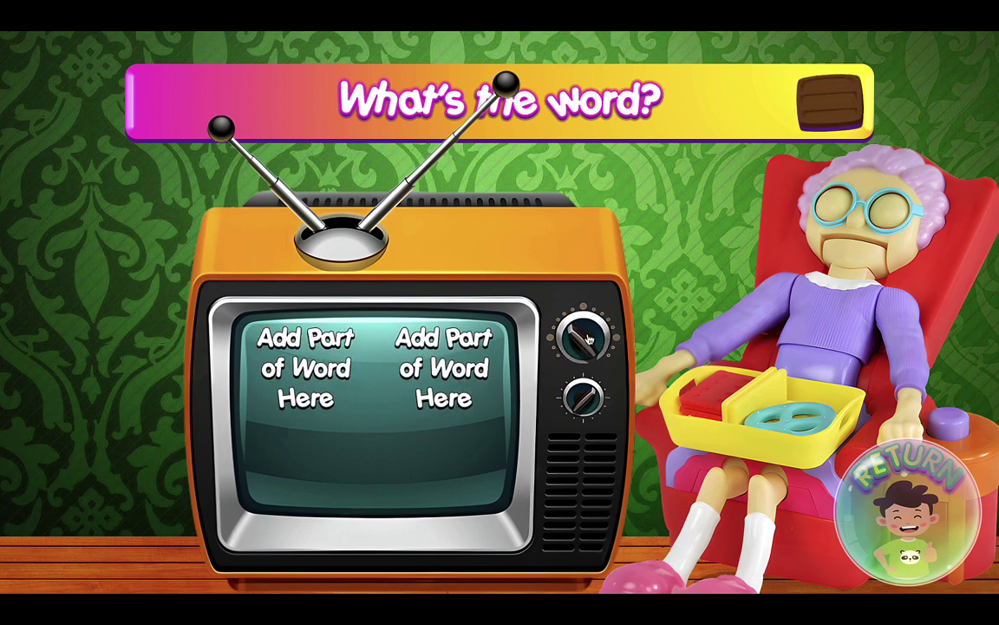
click(588, 338)
click(587, 338)
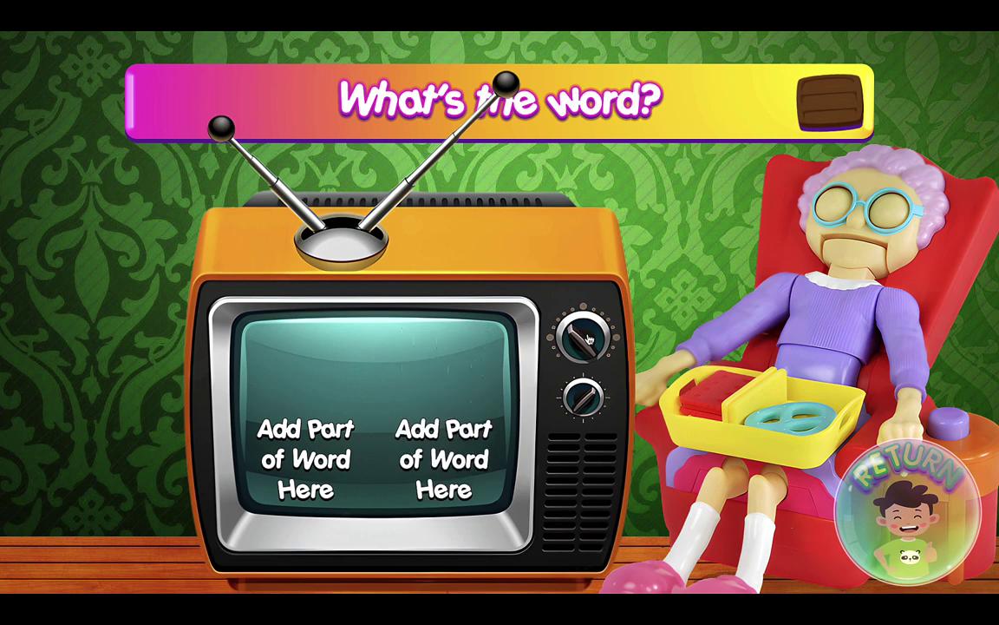
click(587, 338)
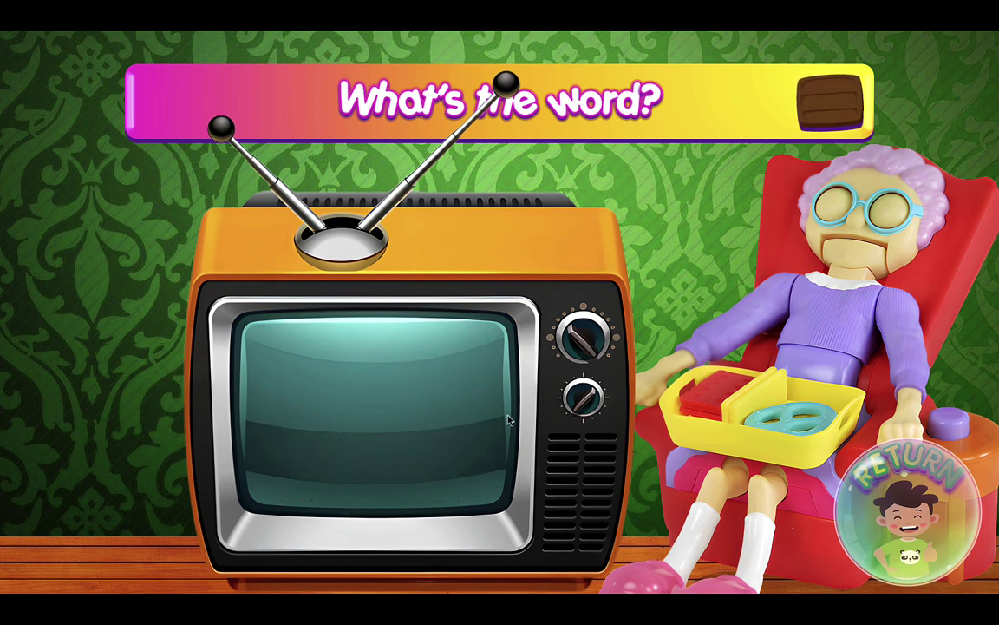
click(586, 400)
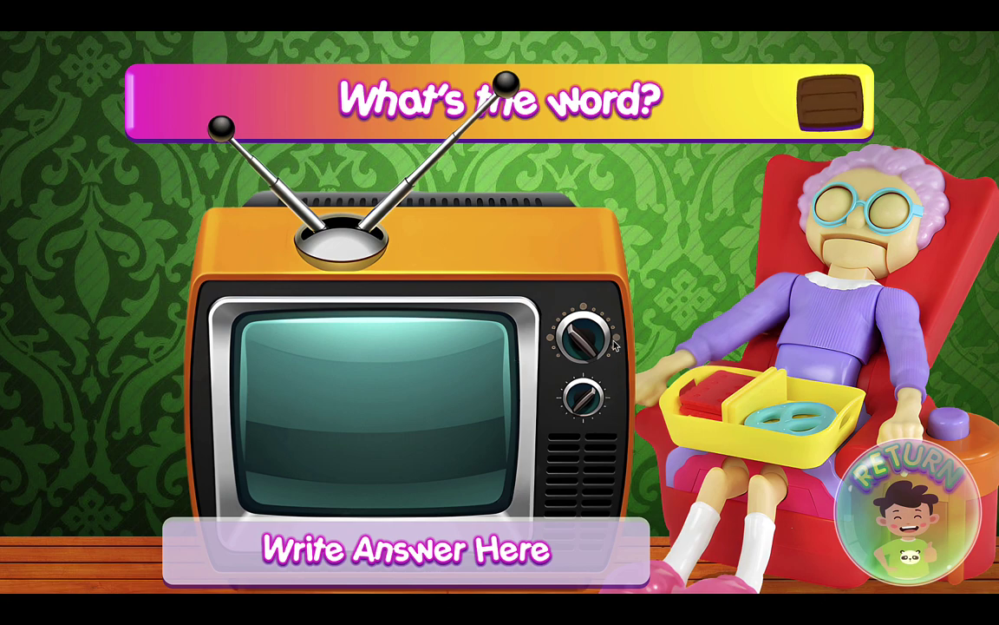
key(Escape)
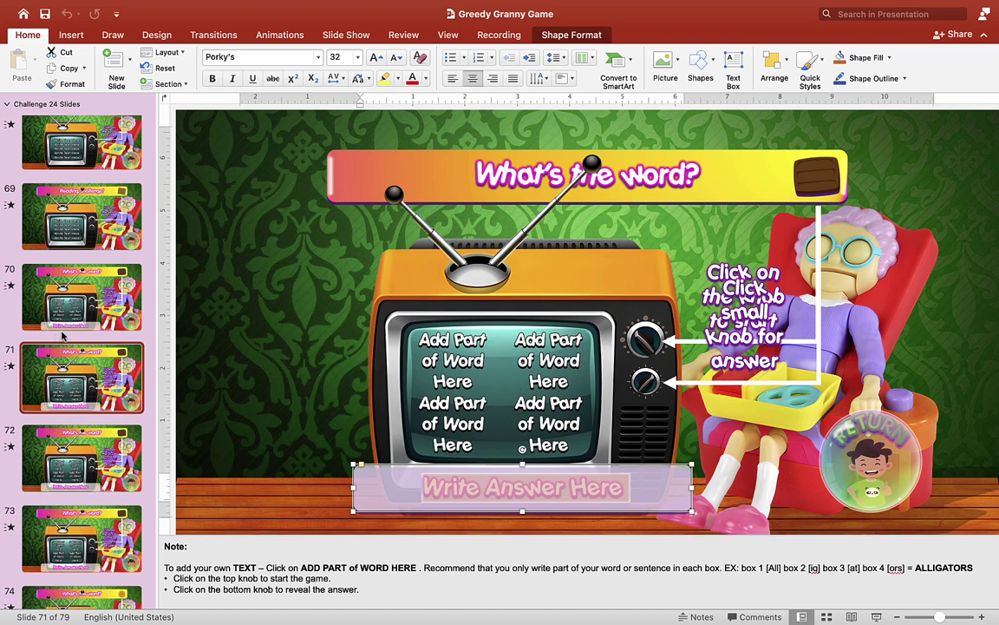
- On slide 5, replace the question with 'What did you have for breakfast / this morning?' on two lines
scroll(63, 334, up, 10)
scroll(62, 334, up, 20)
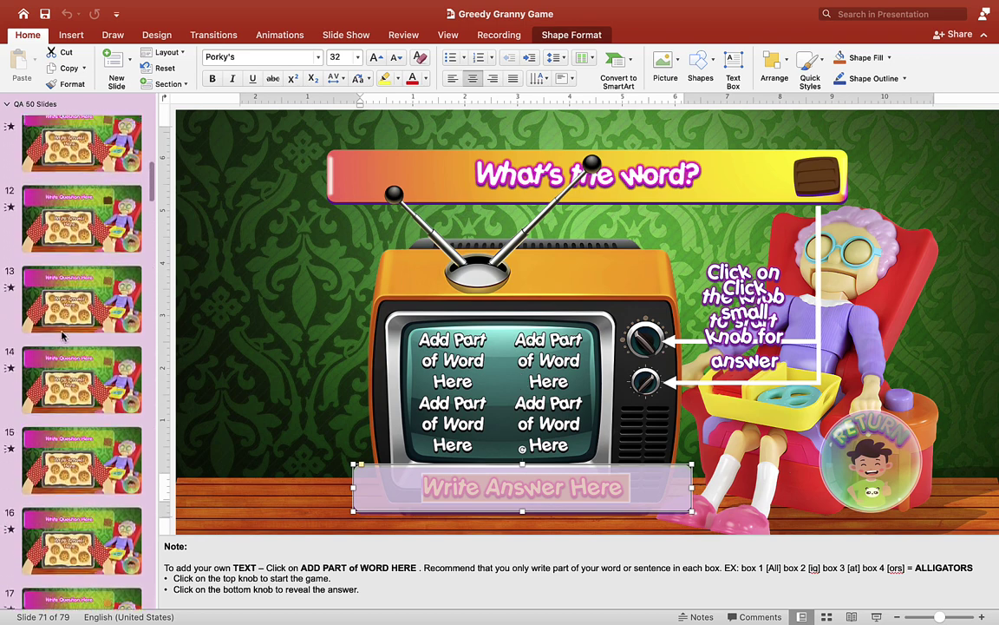
scroll(62, 335, down, 4)
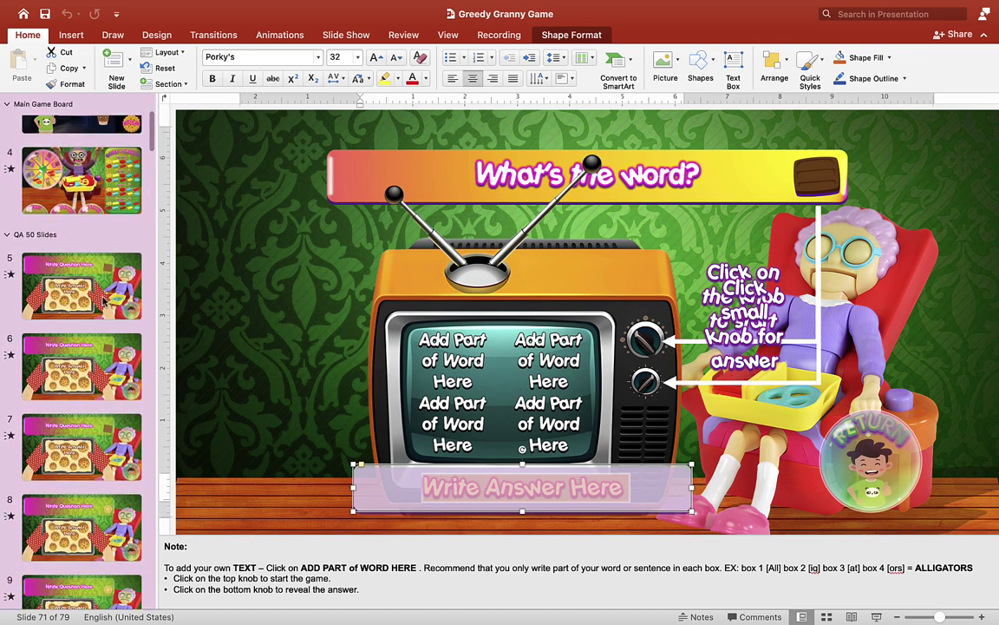
click(104, 299)
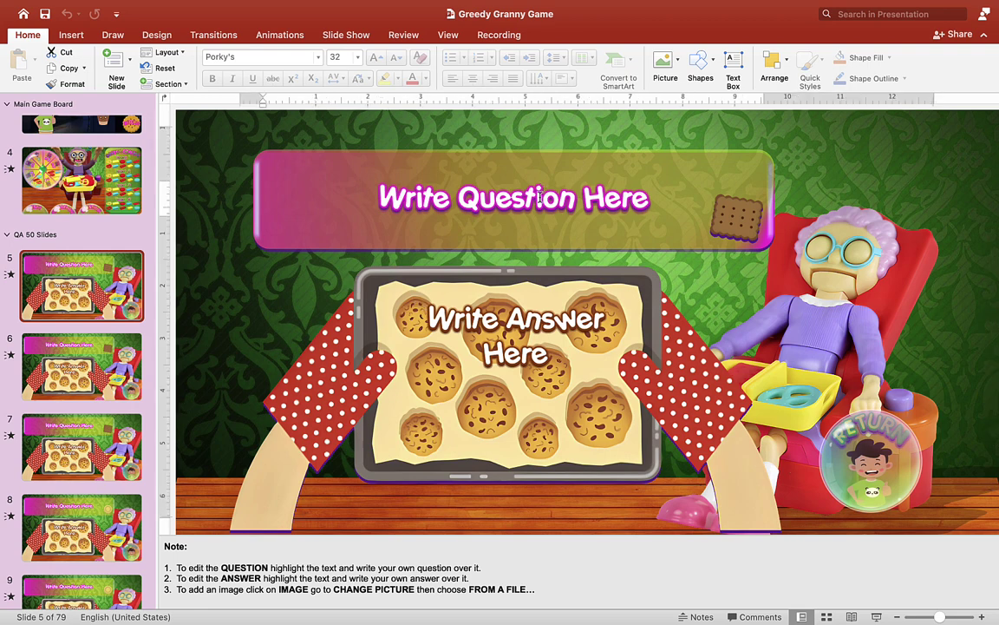
triple_click(539, 198)
text(What)
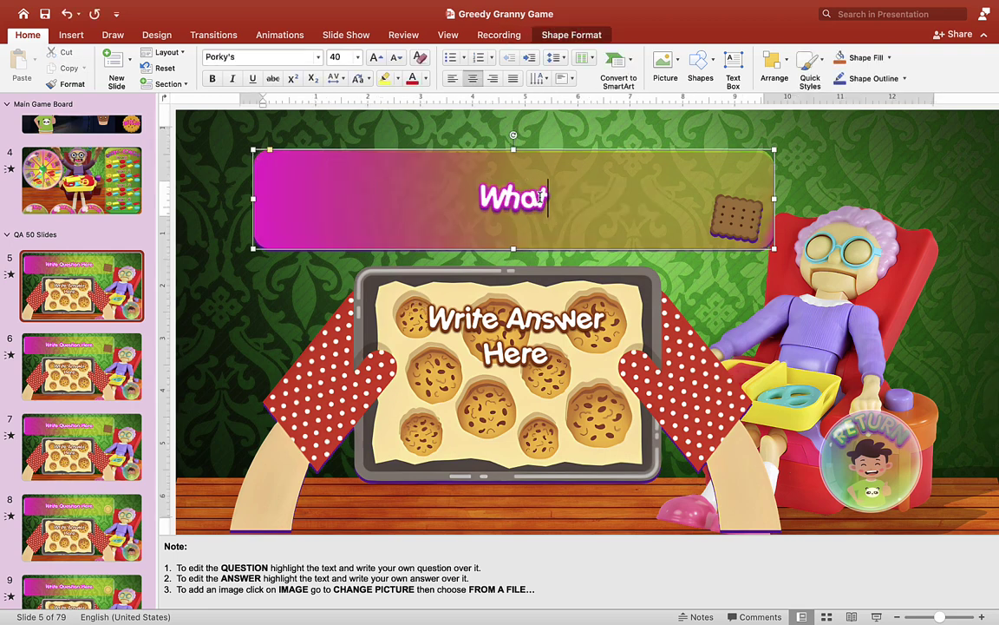
text( did you have)
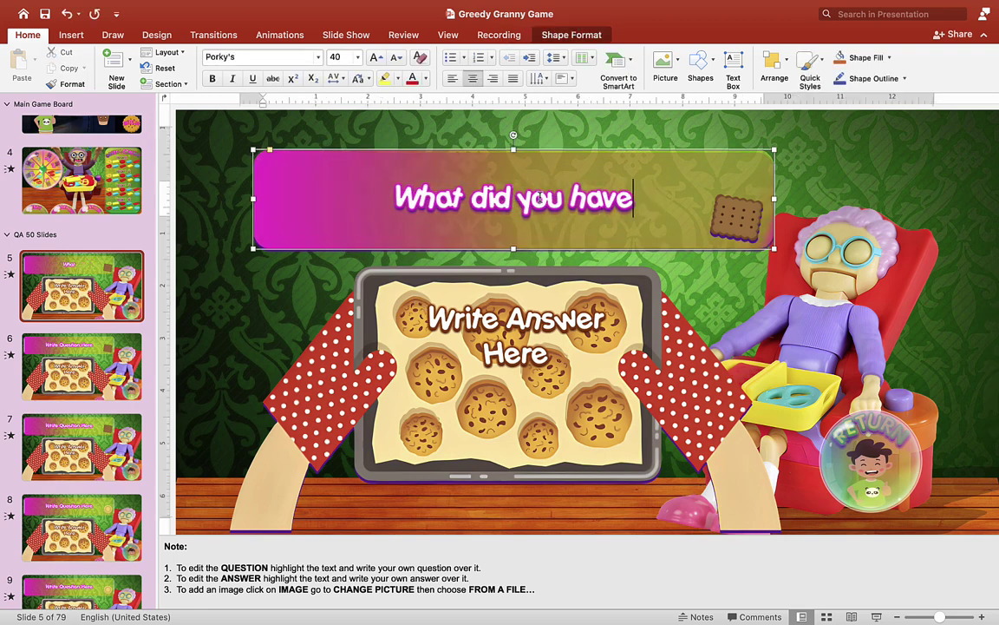
text( for brea)
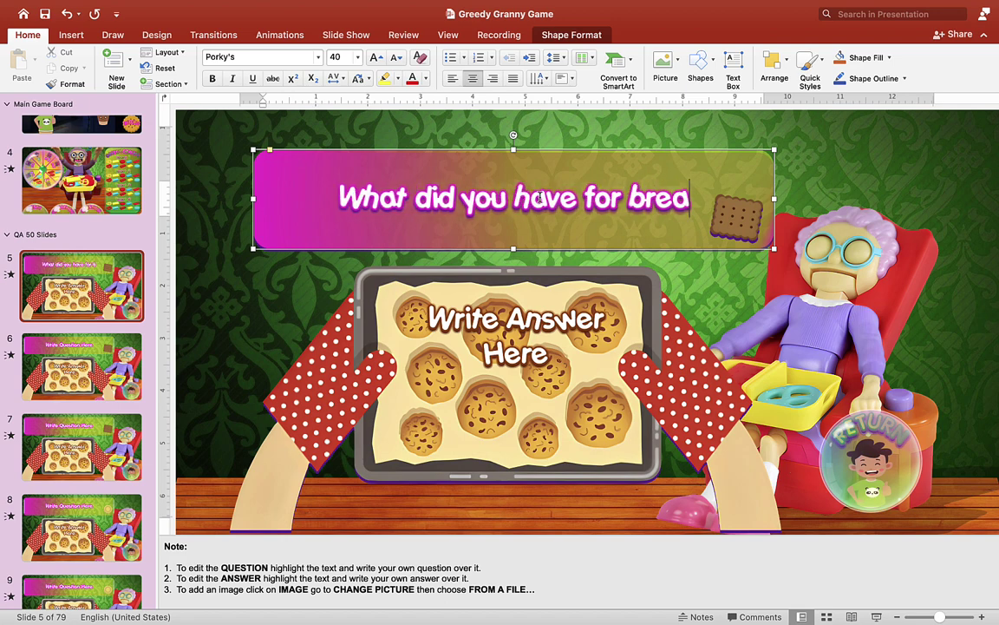
text(kfast)
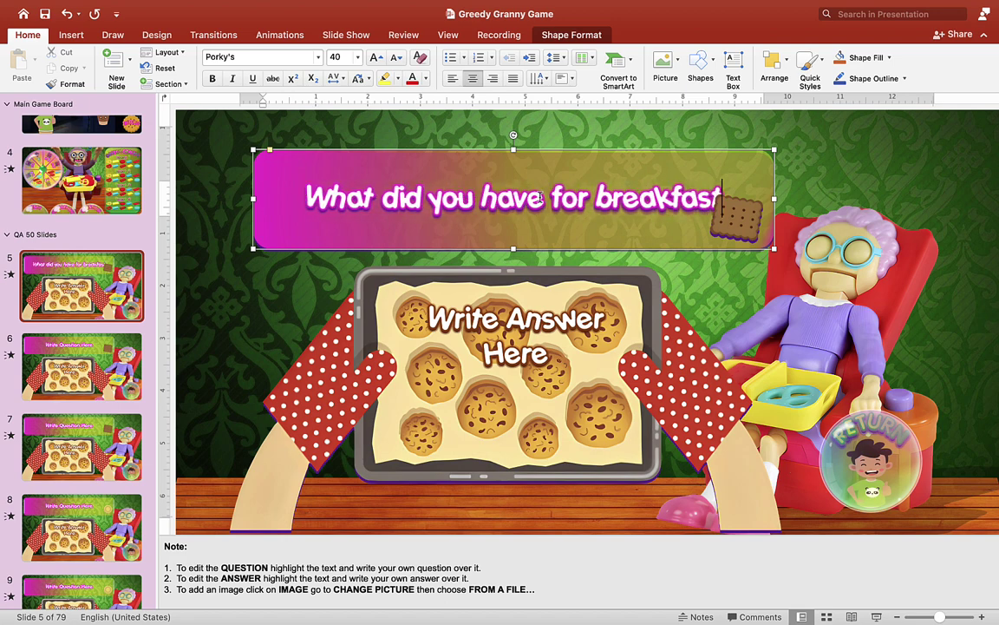
key(Return)
text(This morni)
key(BackSpace)
key(BackSpace)
key(BackSpace)
key(BackSpace)
key(BackSpace)
key(BackSpace)
key(BackSpace)
key(BackSpace)
key(BackSpace)
key(BackSpace)
text(this morning?)
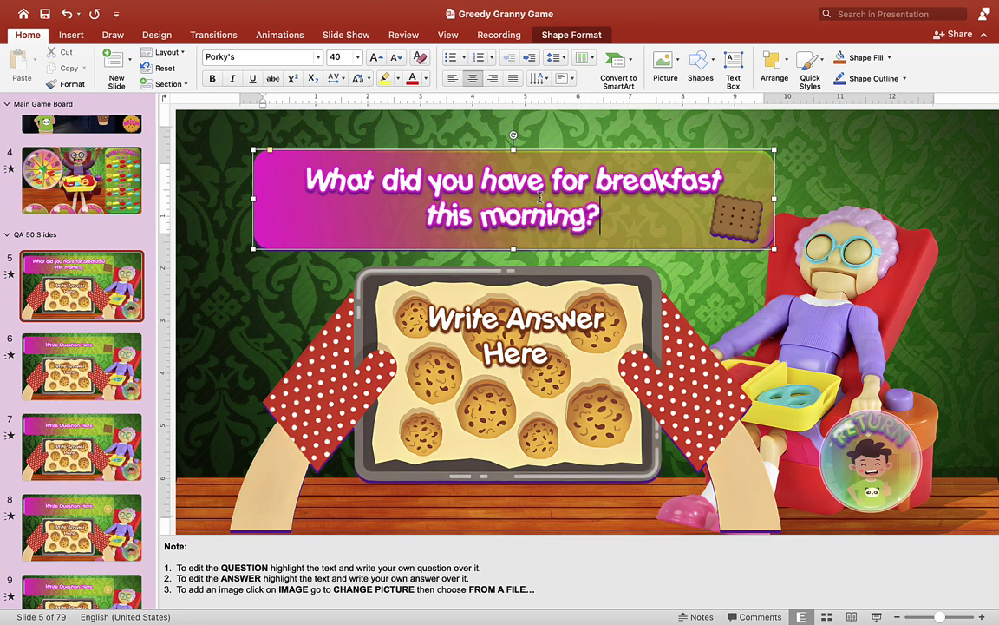
- Set the answer to 'I had / ate' followed by '____ this morning.' on a second line
triple_click(515, 329)
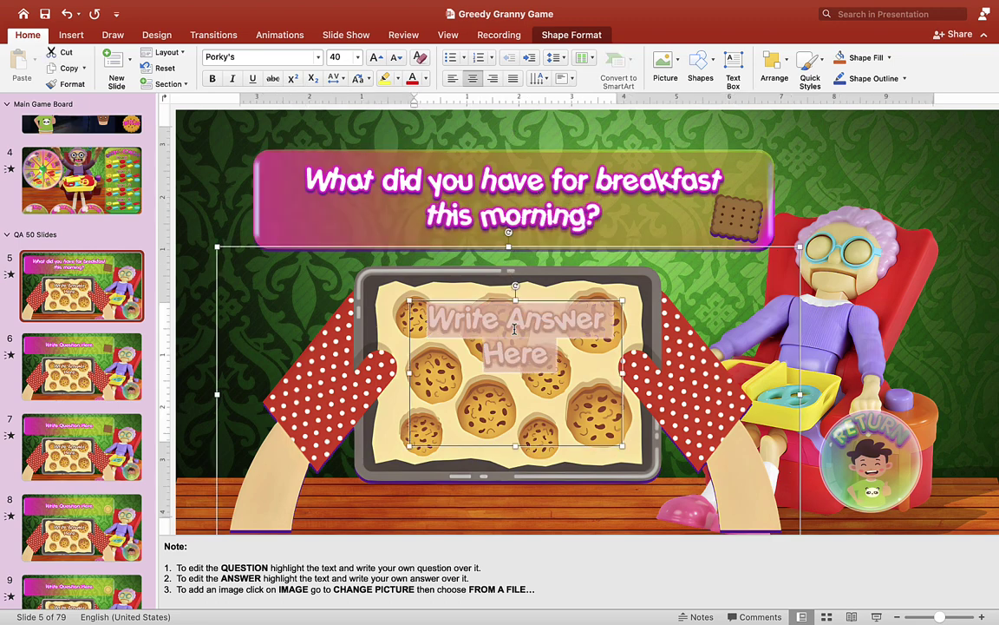
text(I had)
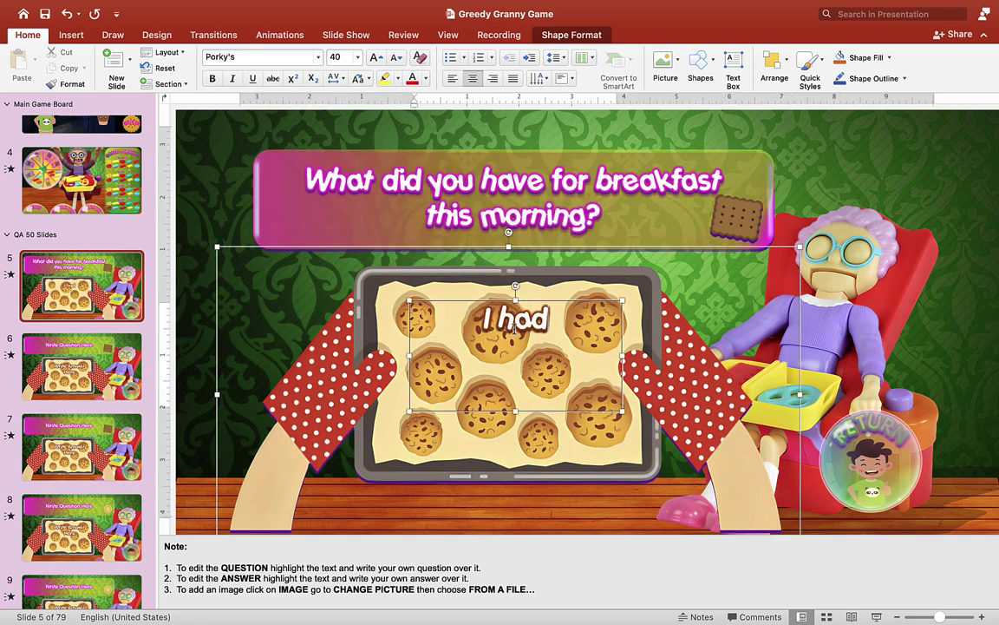
text( / ate)
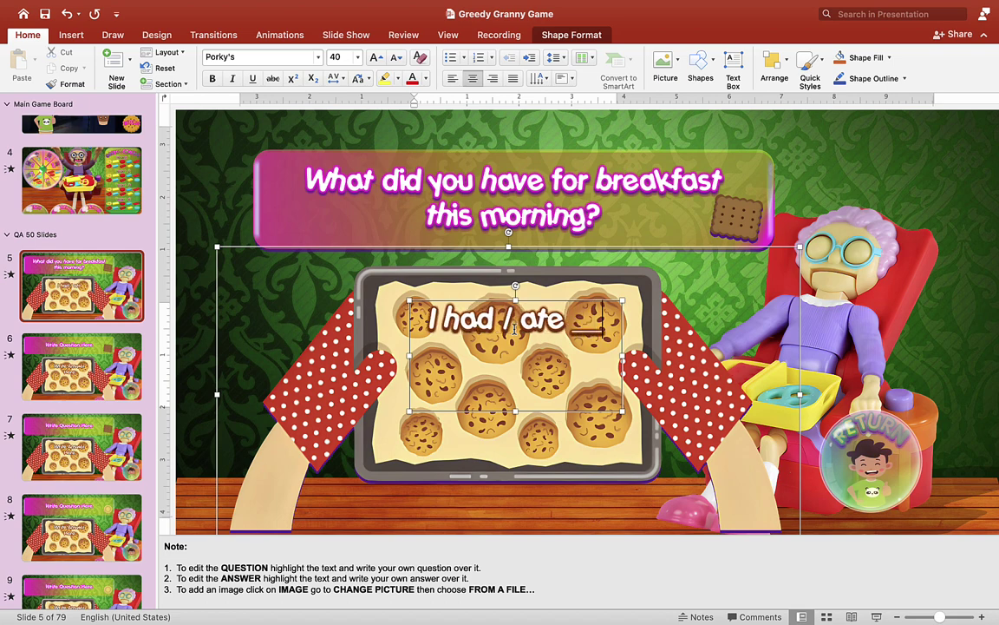
key(Return)
text(____ this m)
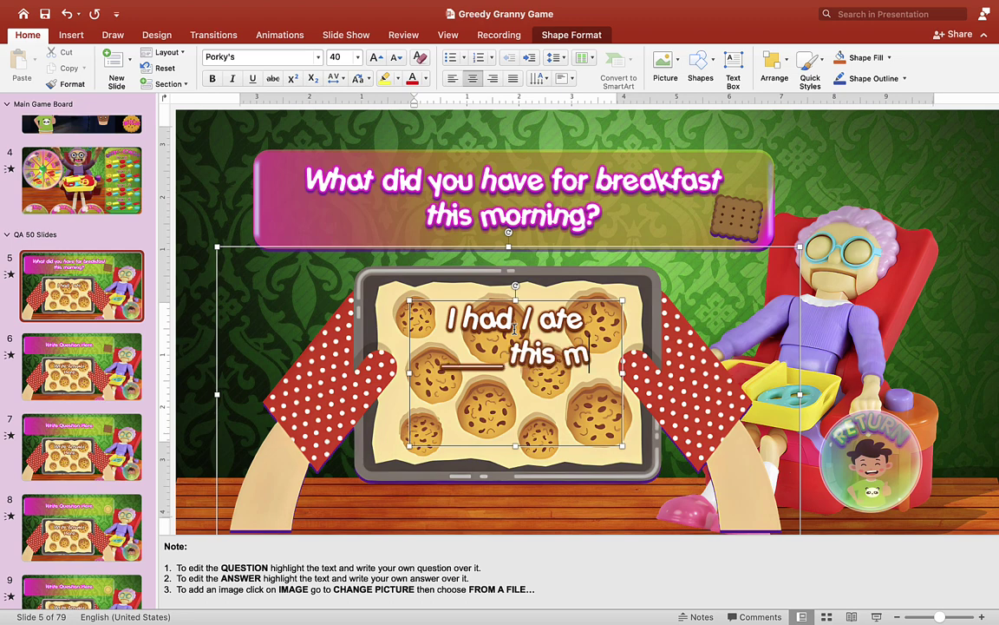
text(orning)
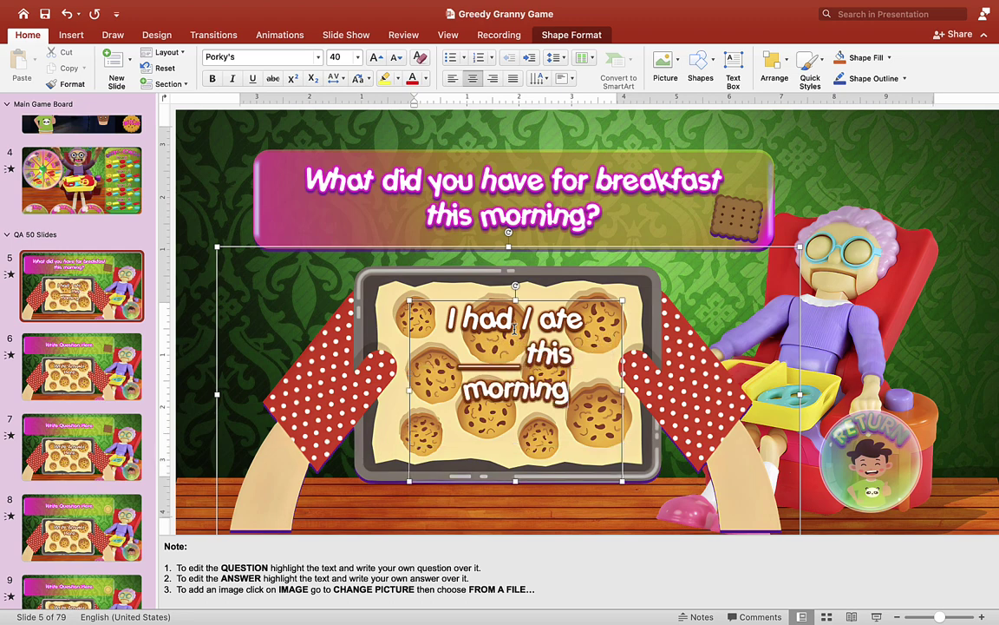
text(.)
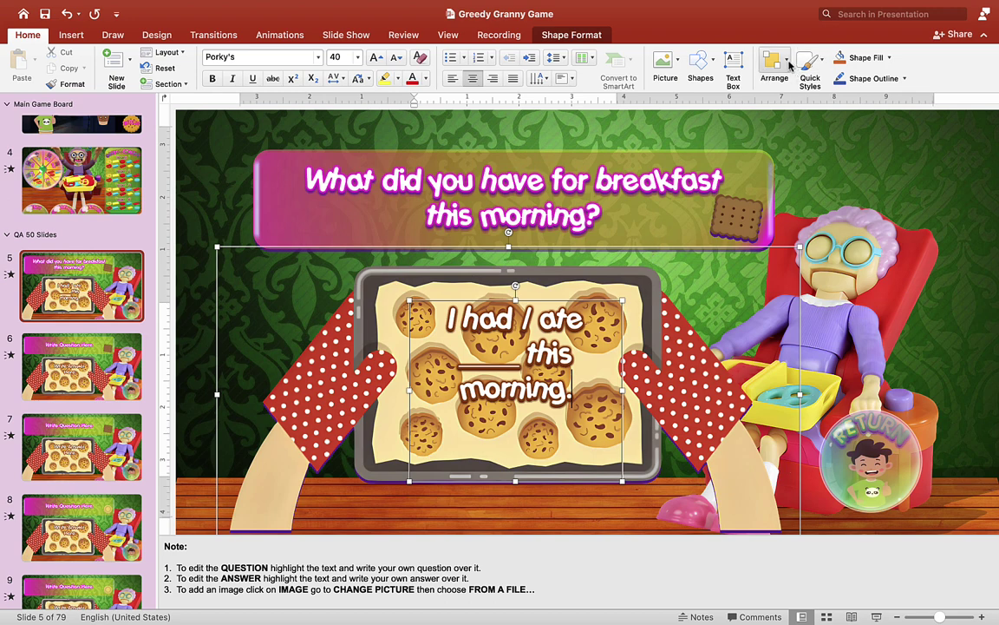
click(578, 275)
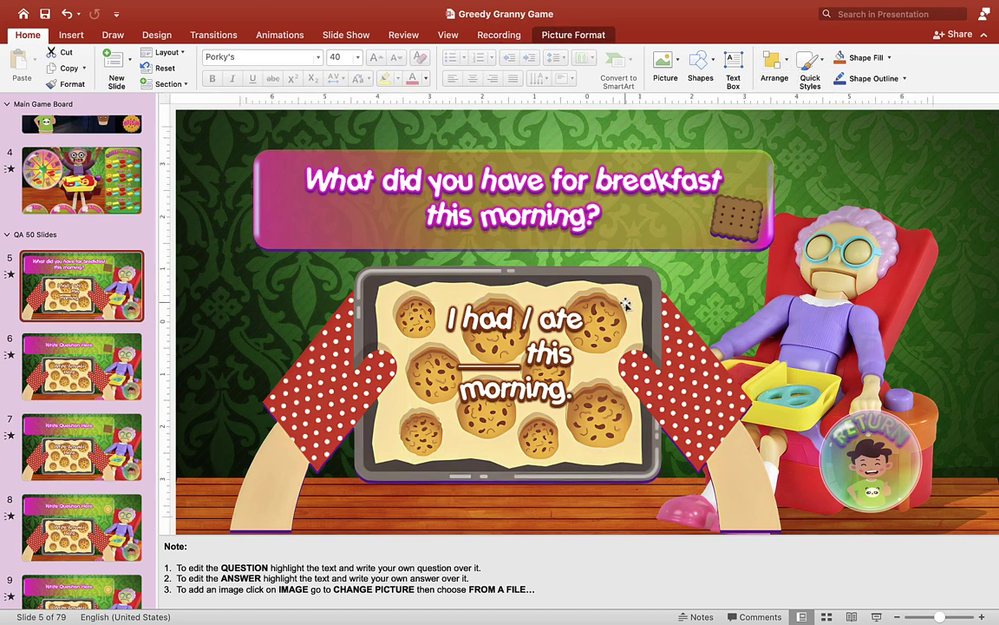
- Open the Selection Pane and hide the Answer group on slide 5
click(775, 72)
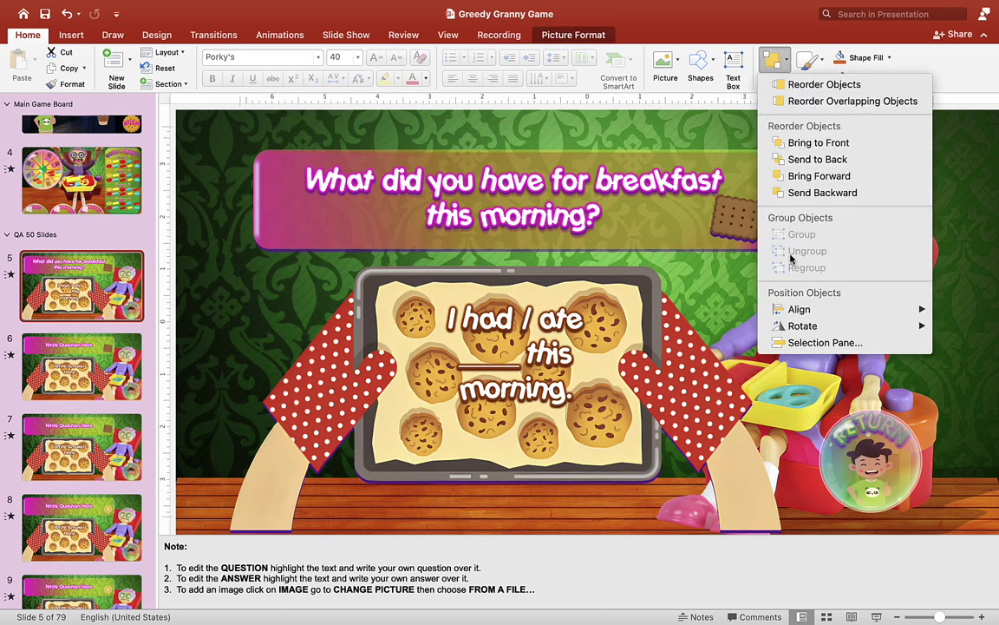
click(820, 340)
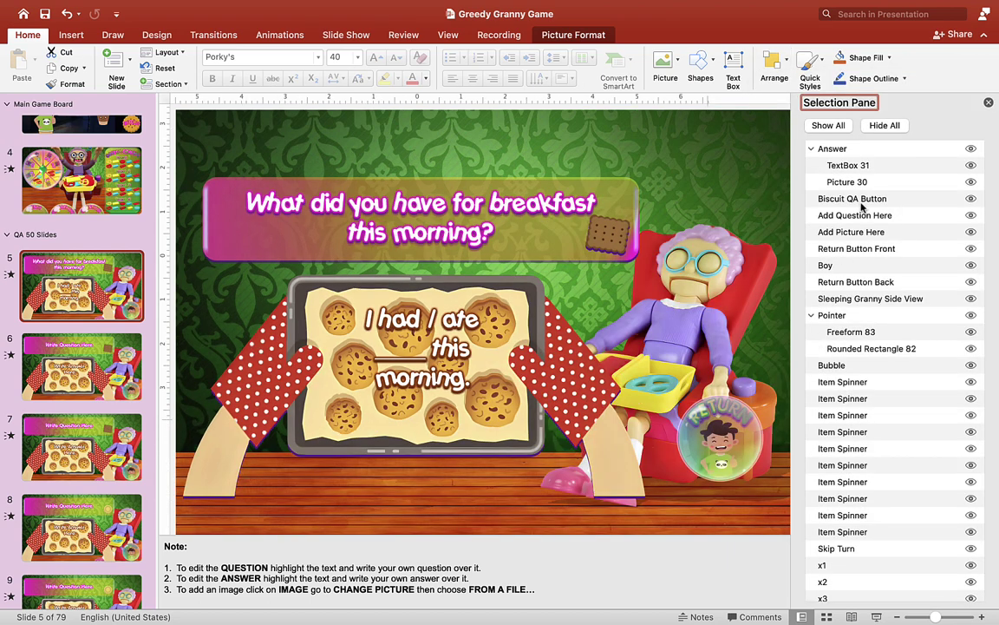
click(812, 149)
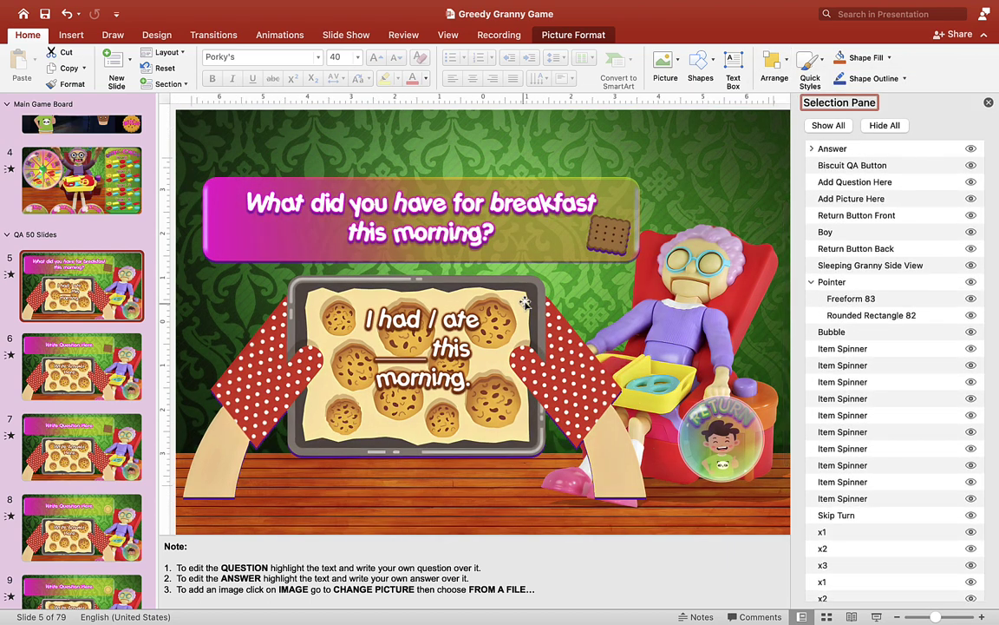
click(871, 149)
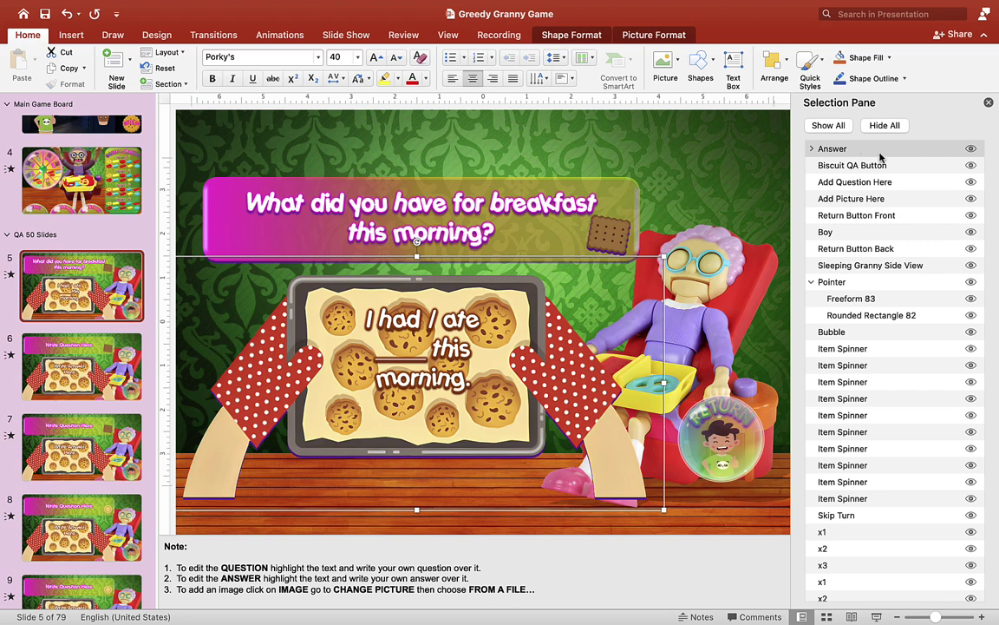
click(971, 149)
- Replace the Add Picture Here image with Breakfast.png and show the Answer group again
click(379, 314)
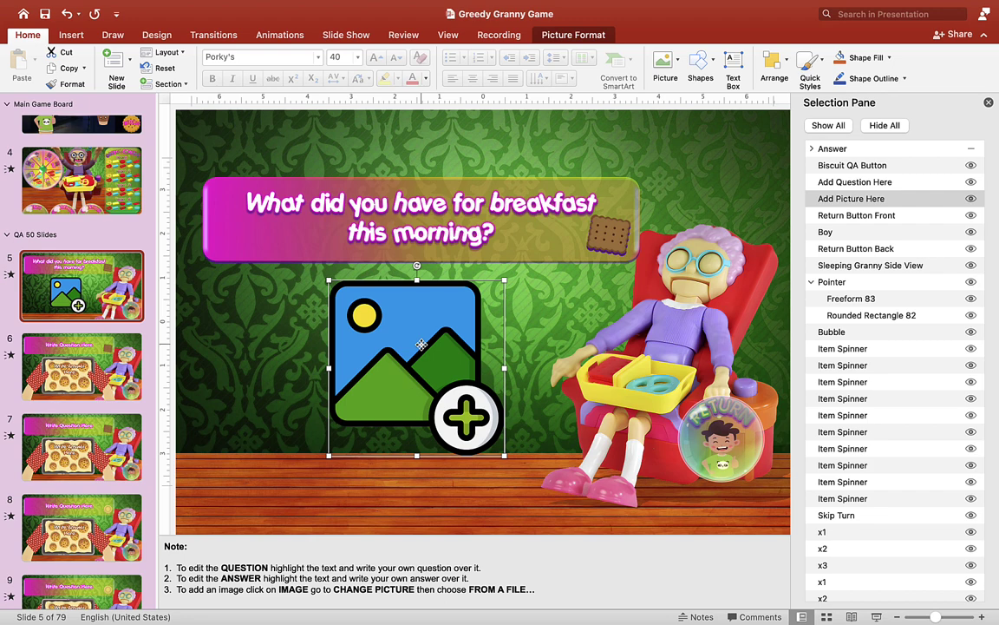
right_click(420, 345)
mouse_move(503, 357)
click(634, 359)
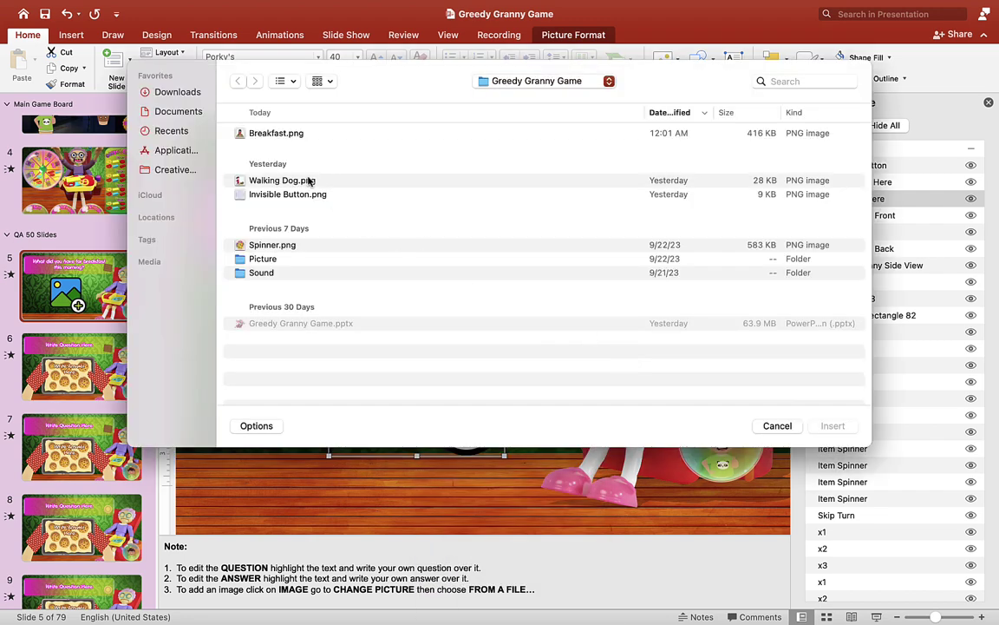
click(272, 136)
click(835, 426)
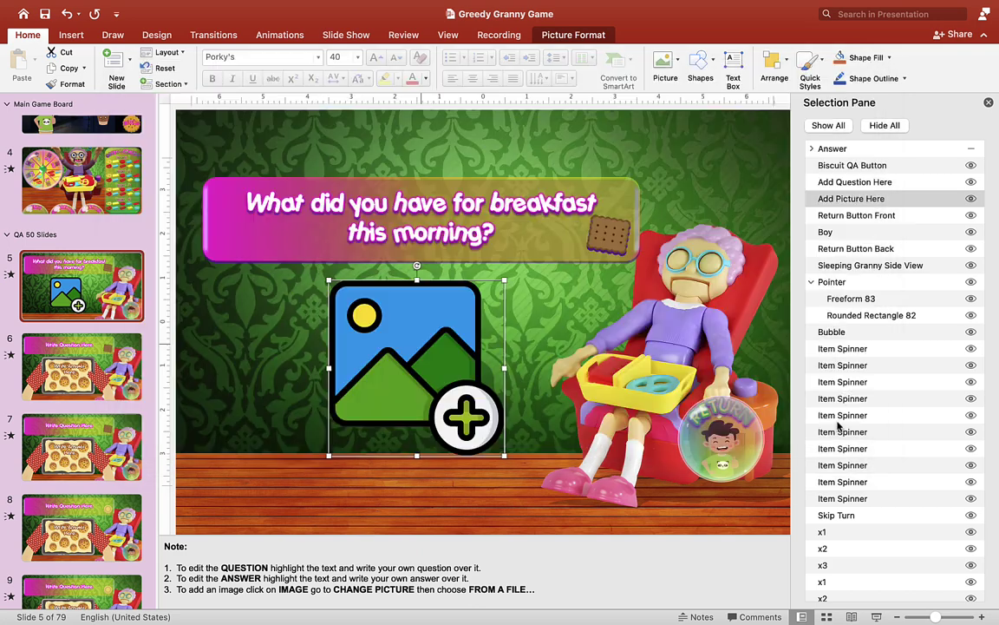
click(970, 150)
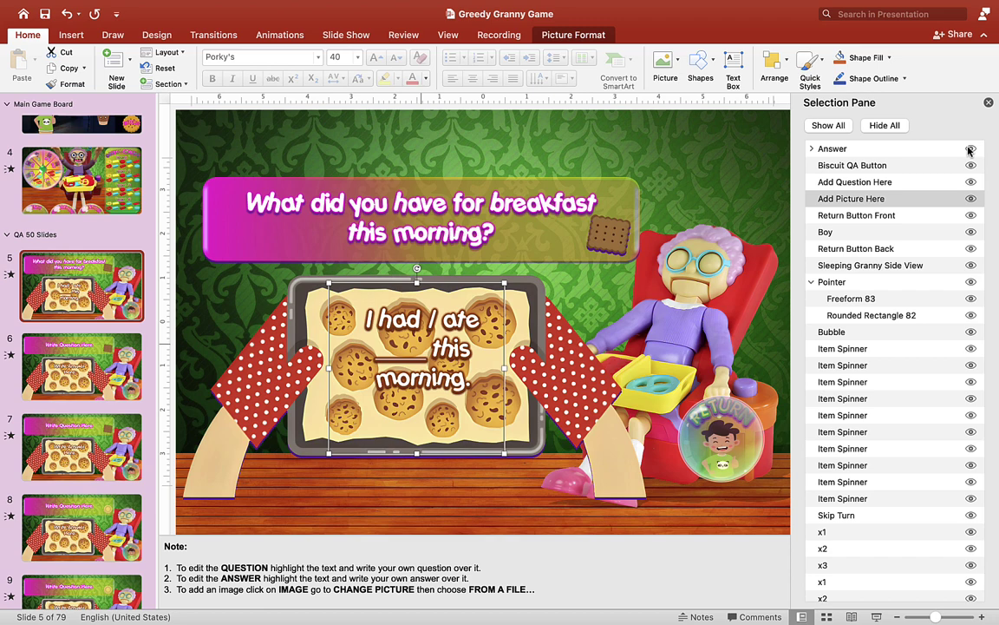
- Type 'What is the girl doing?' and 'She is walking her dog.' into slide 6, then hide the Answer group
click(113, 340)
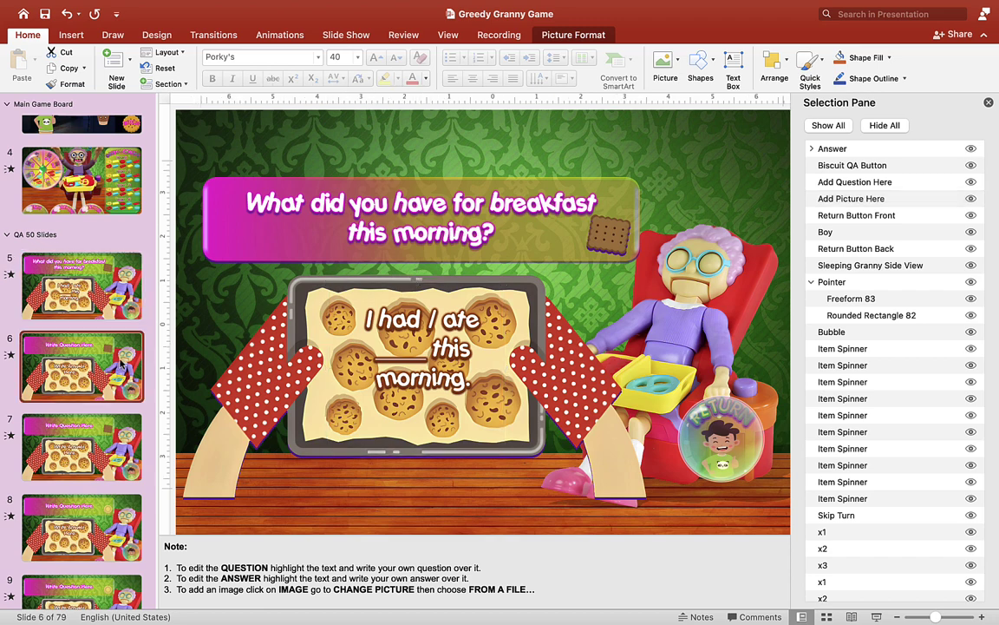
triple_click(467, 218)
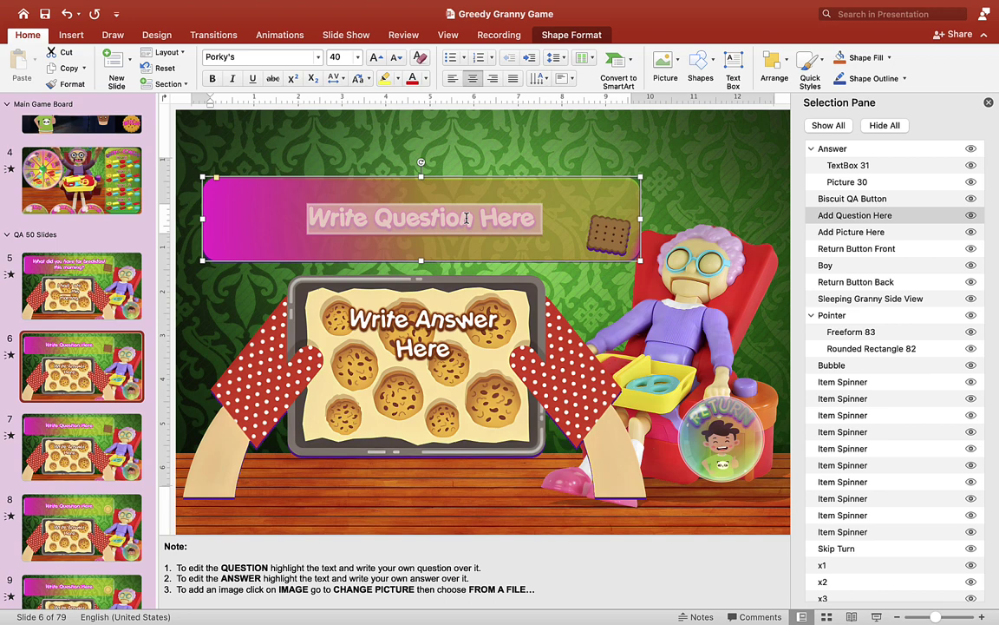
text(What )
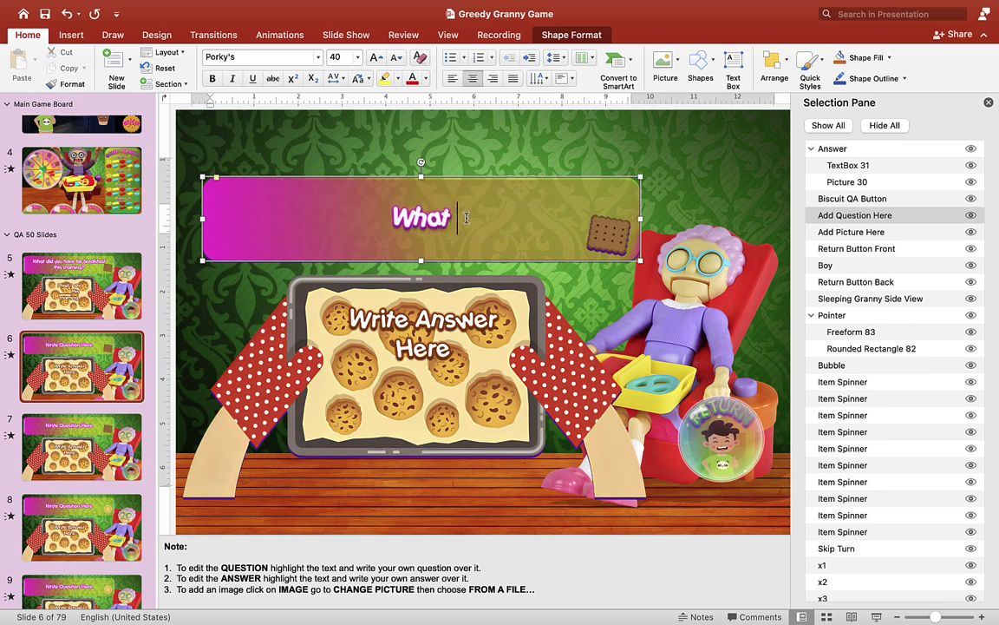
text(is the girl doi)
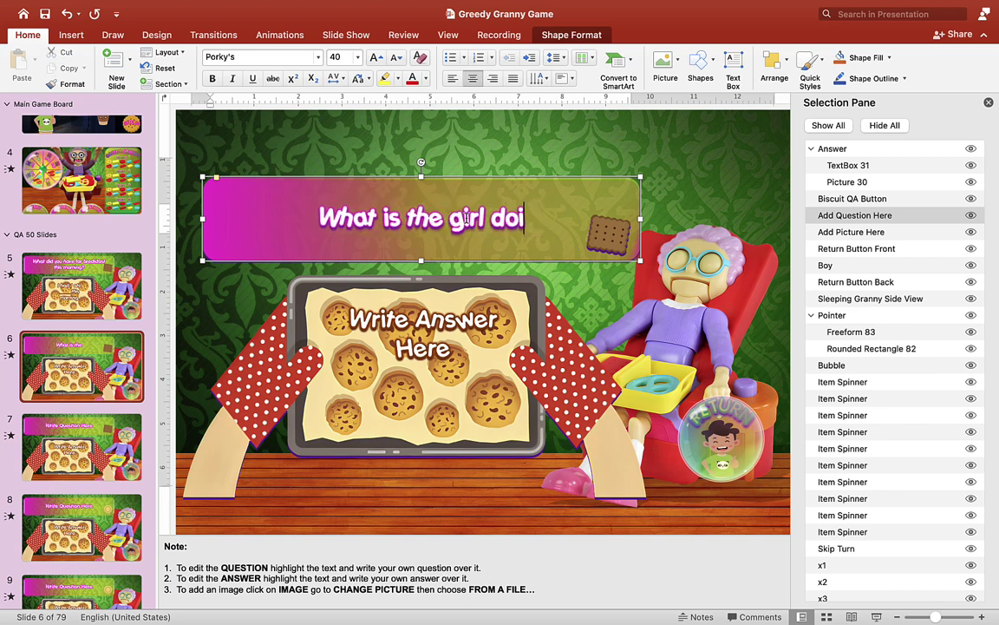
text(ng?)
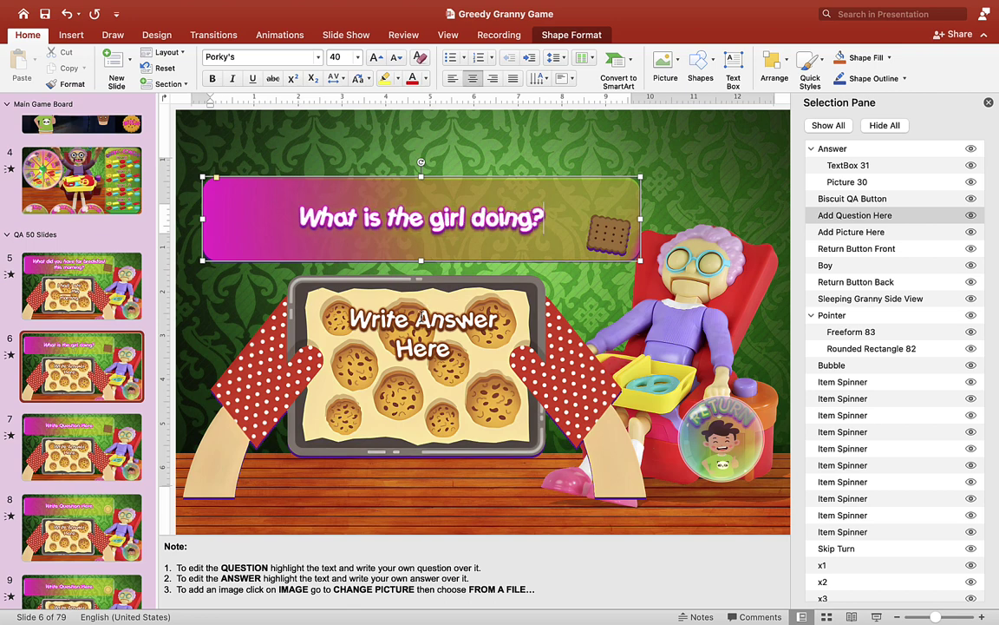
triple_click(420, 329)
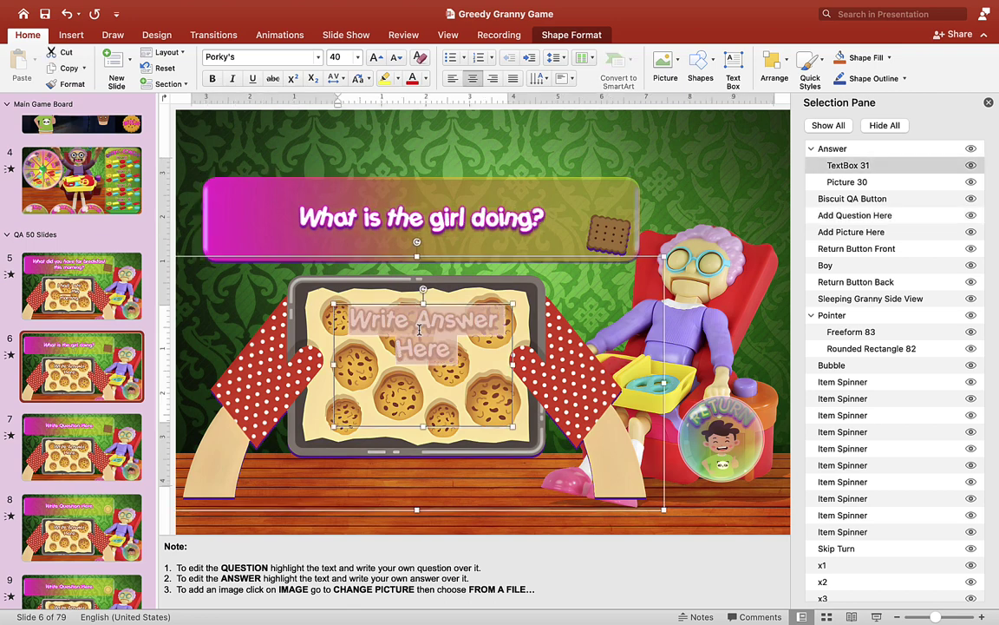
text(She i)
text(lki)
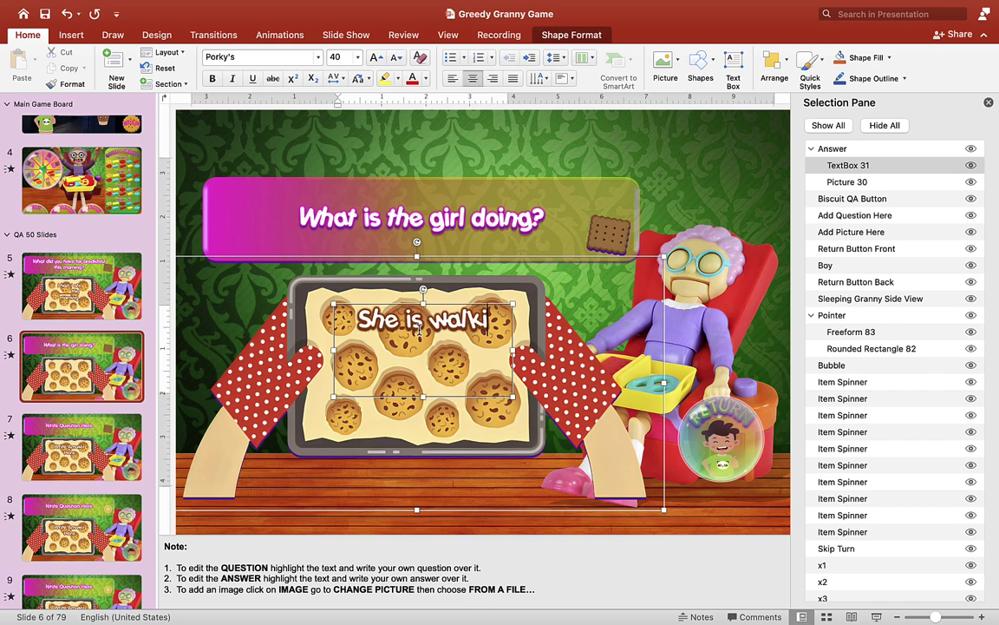
text(ng her dog.)
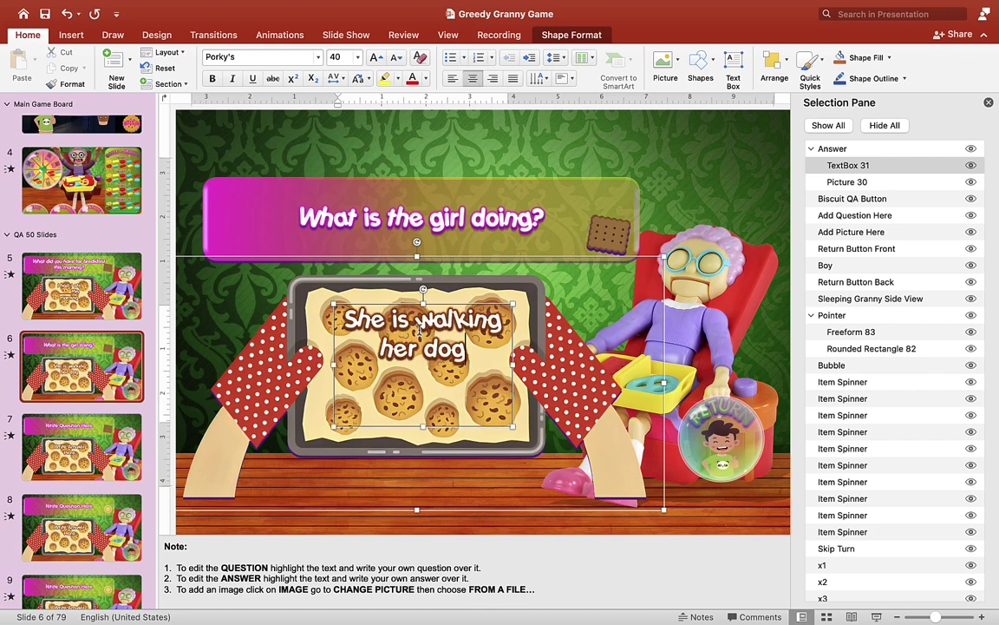
click(972, 149)
- Replace slide 6's placeholder picture with Walking Dog.png, unhide the Answer group, then open slide 4
click(437, 339)
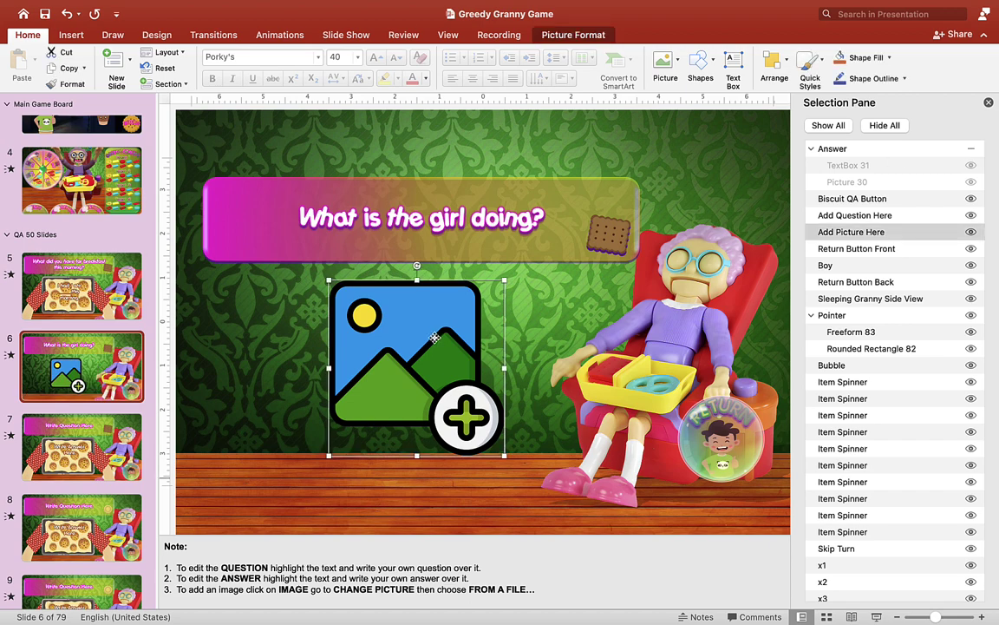
right_click(436, 340)
mouse_move(542, 357)
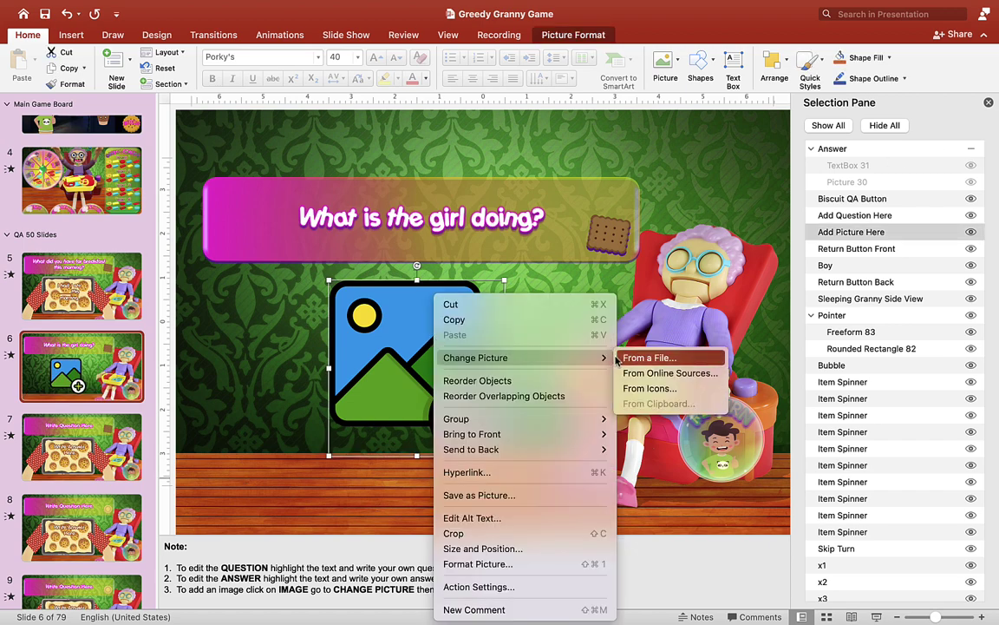
click(632, 359)
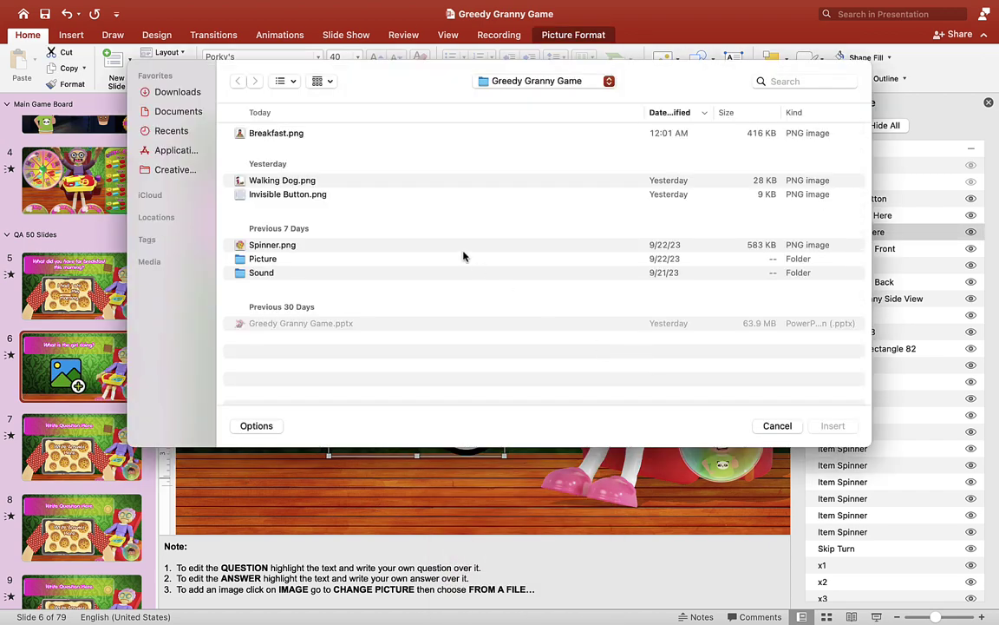
click(265, 181)
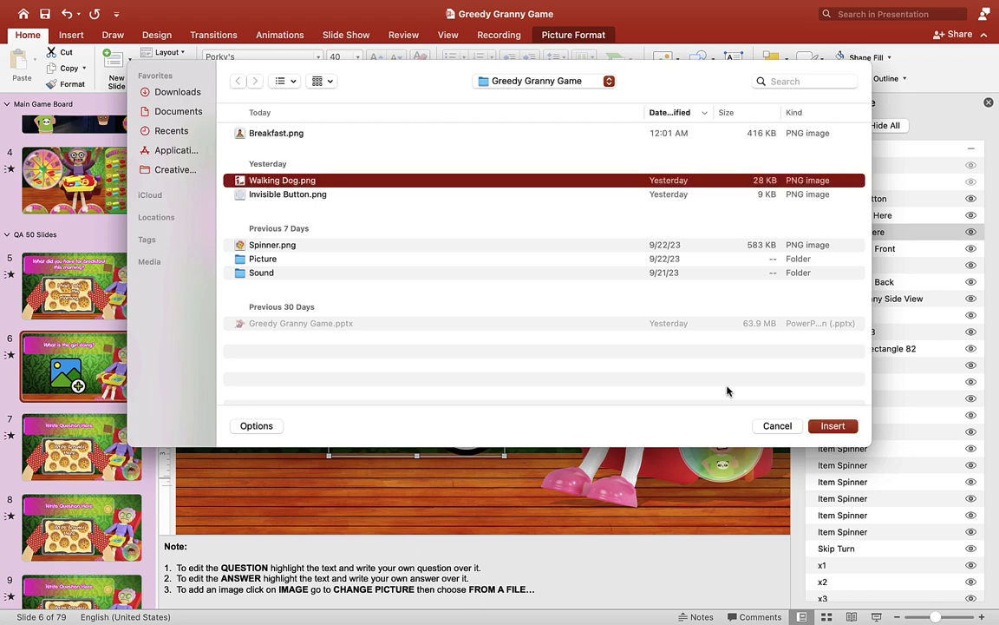
click(833, 426)
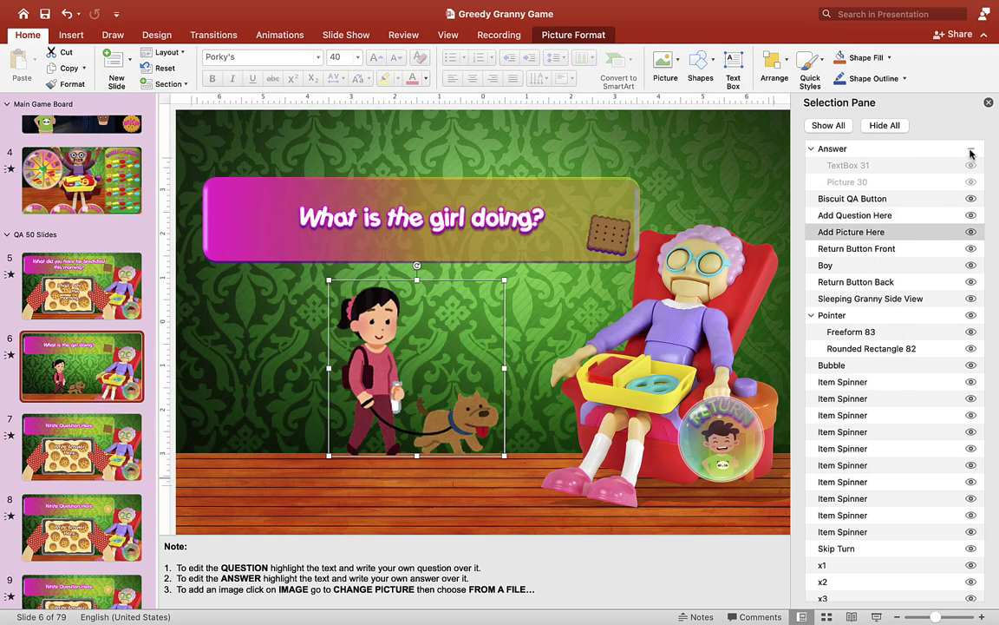
click(971, 150)
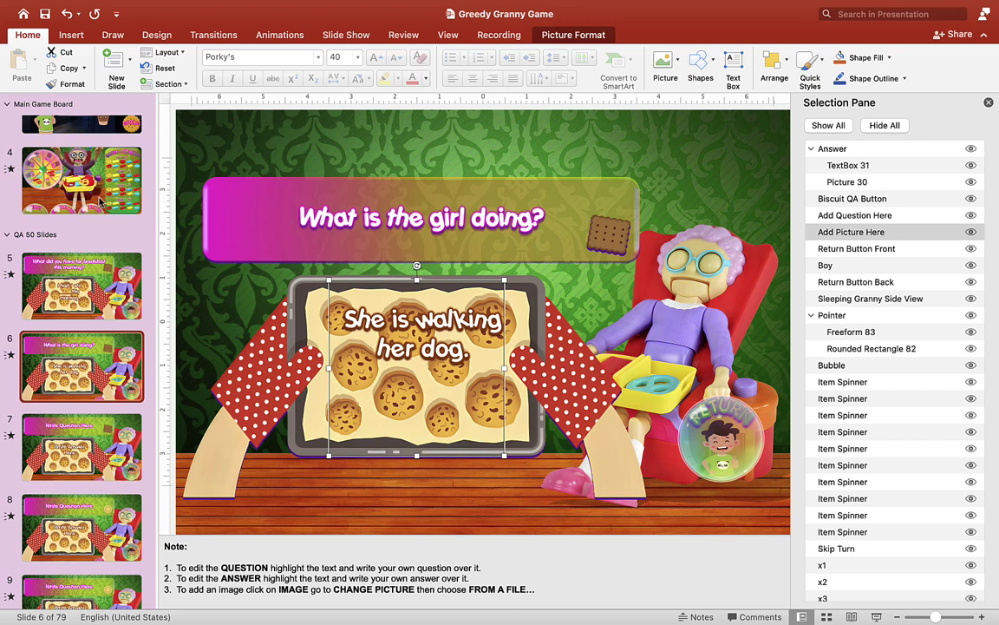
click(99, 201)
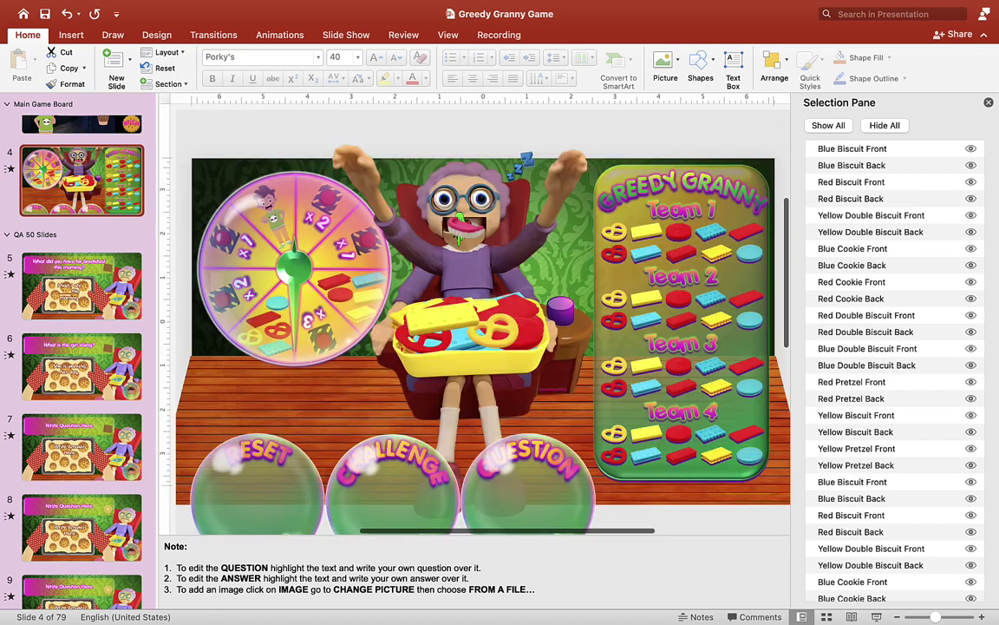
click(876, 616)
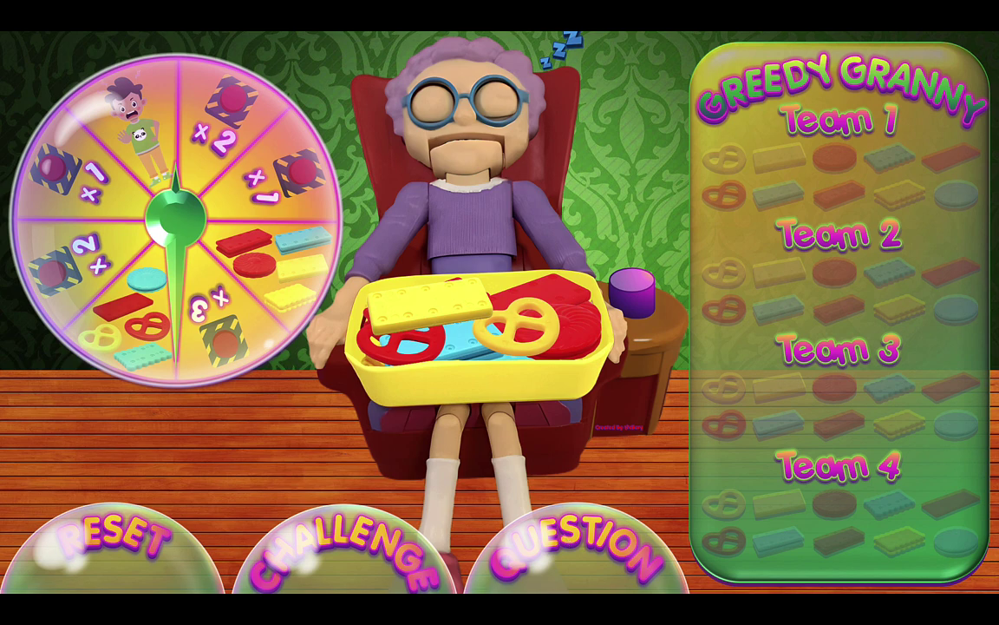
click(565, 538)
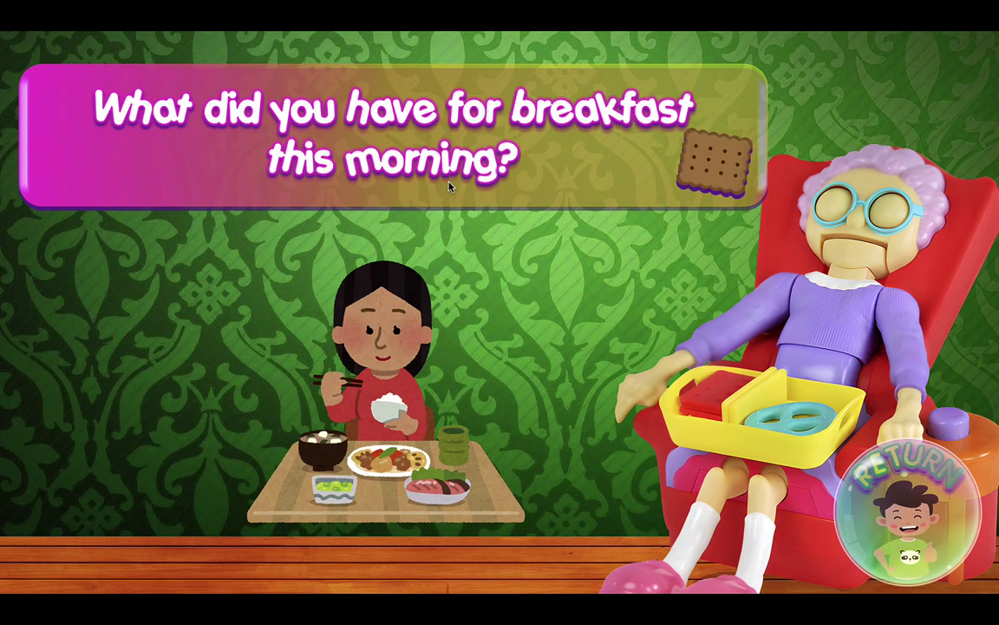
click(706, 161)
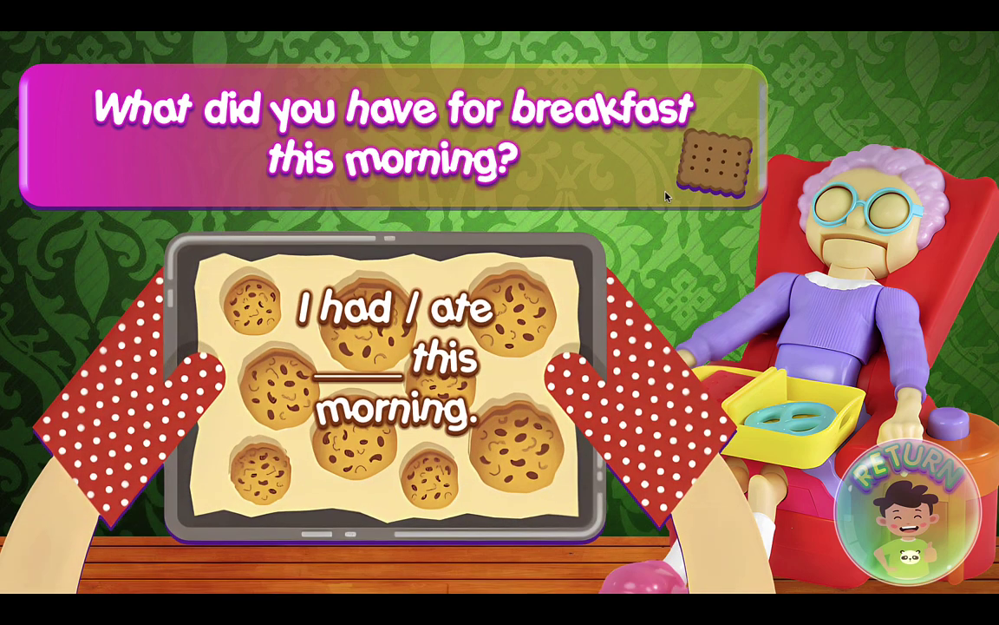
click(905, 500)
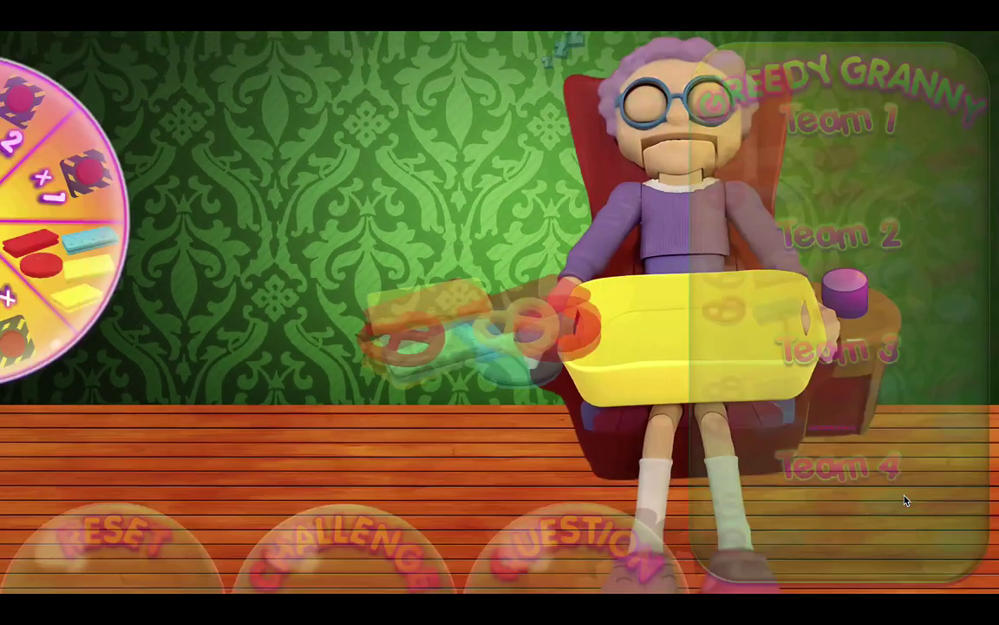
click(176, 221)
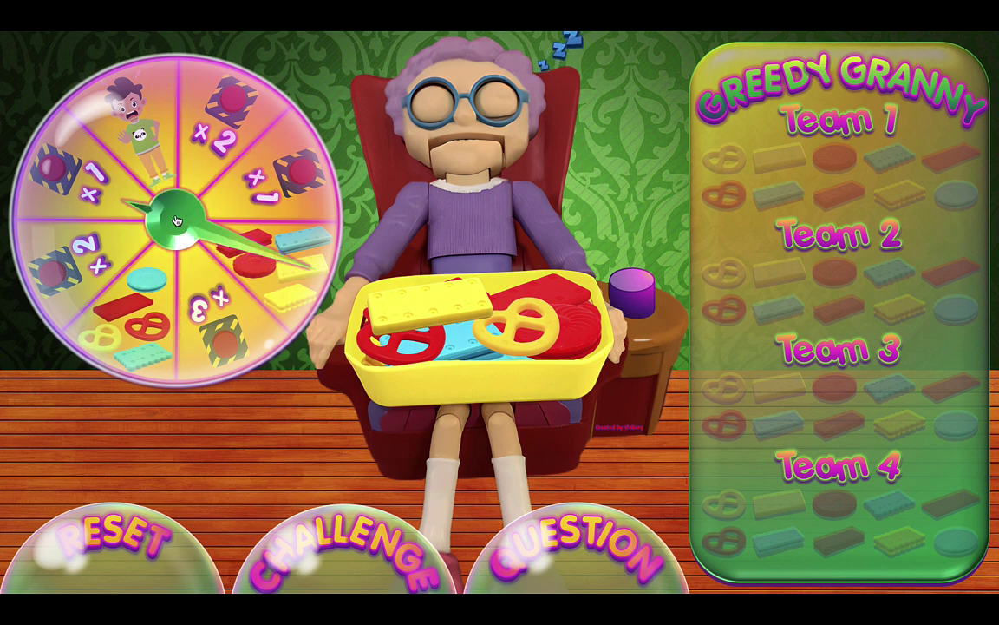
click(428, 308)
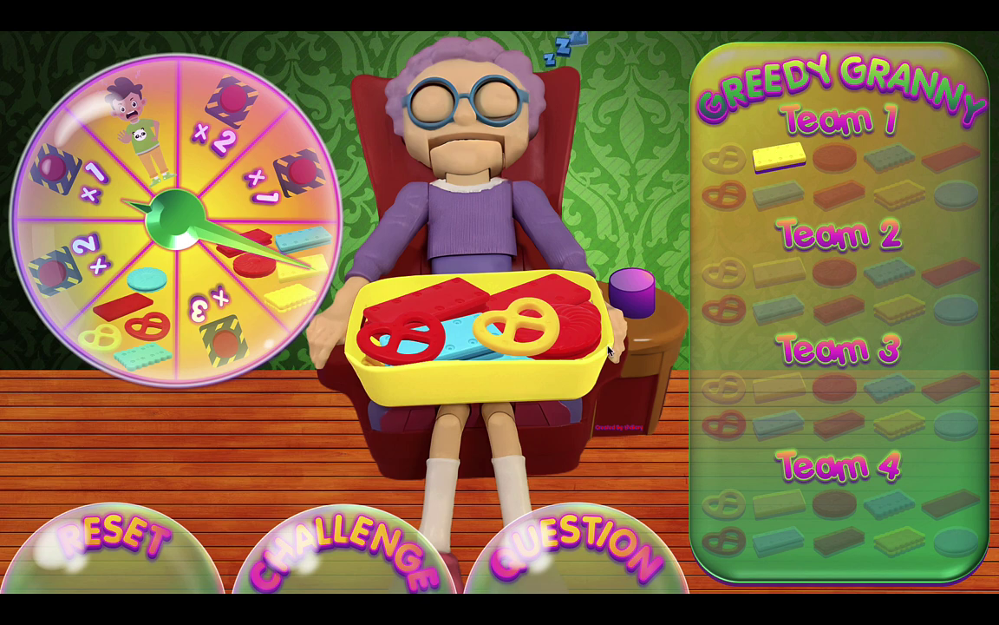
click(573, 549)
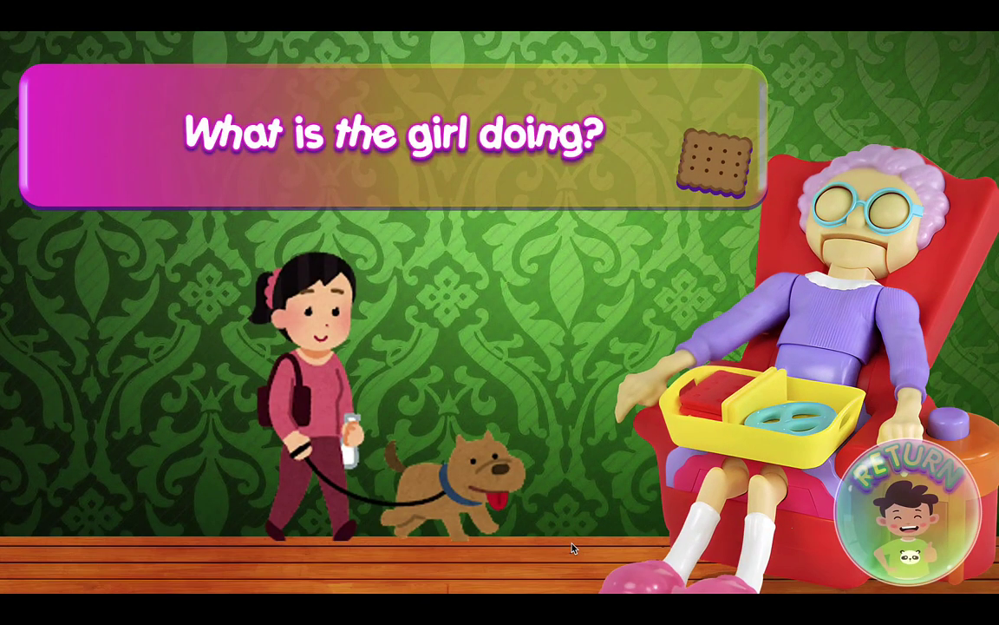
click(709, 161)
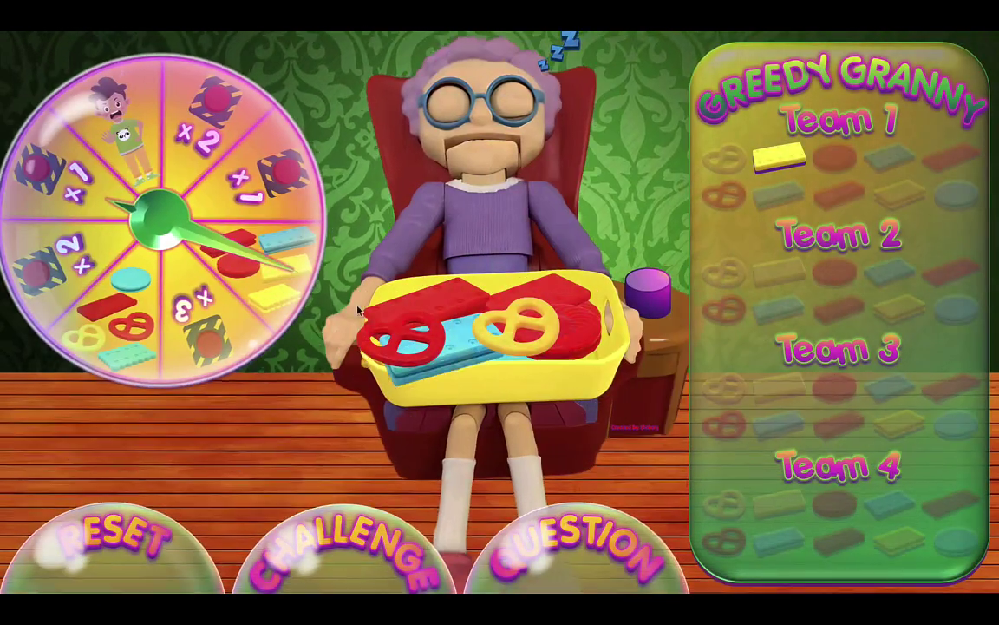
click(191, 232)
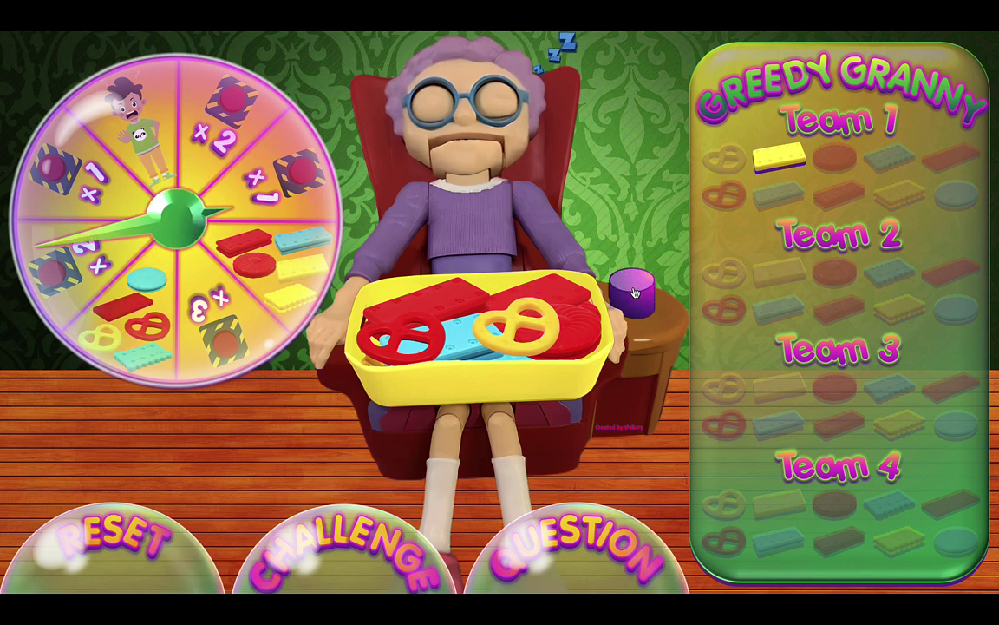
click(424, 339)
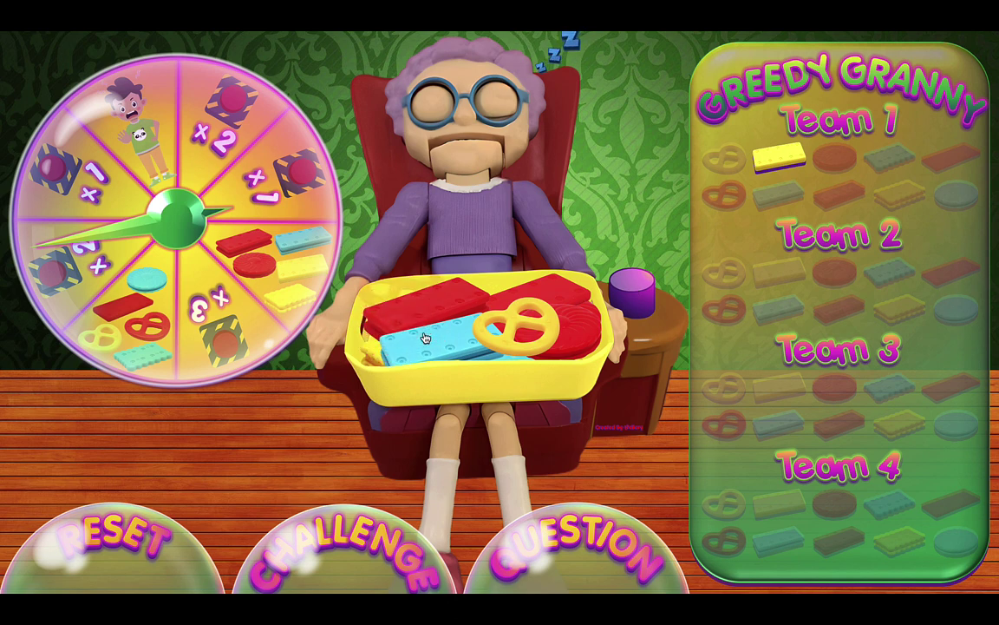
click(731, 311)
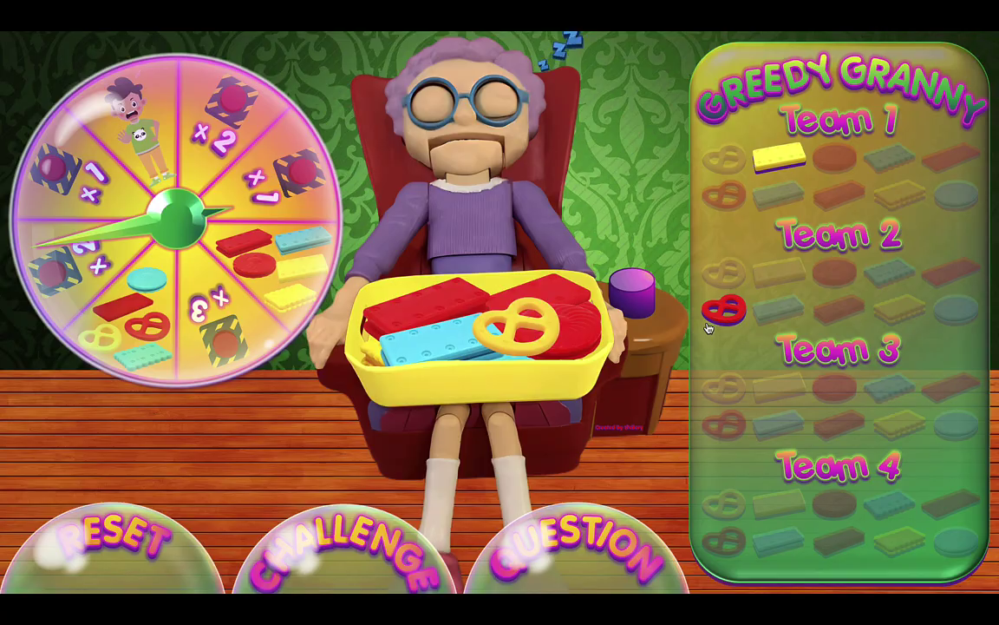
key(Escape)
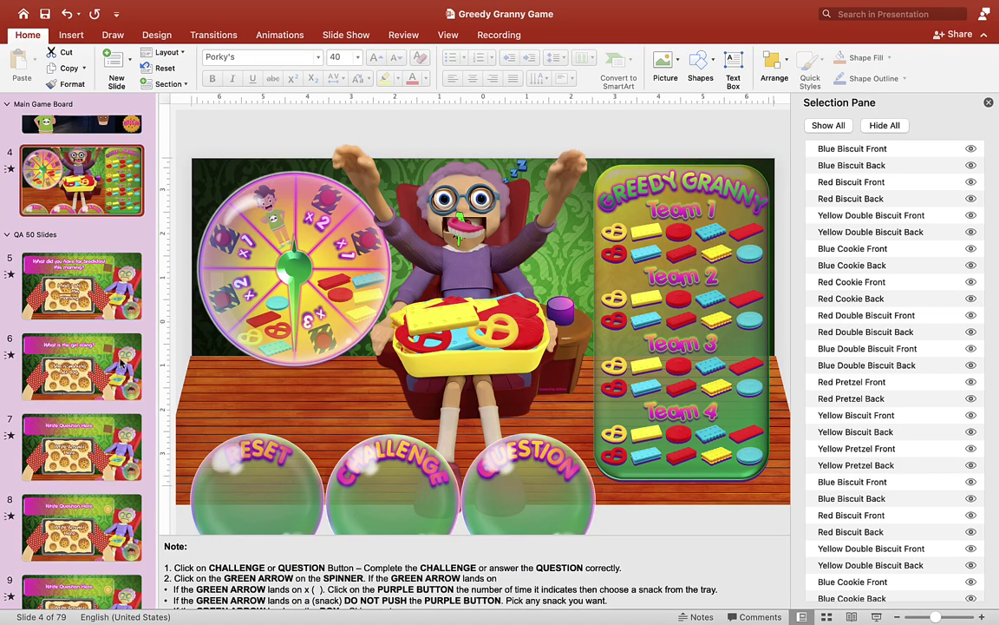
scroll(24, 398, down, 10)
scroll(23, 399, down, 20)
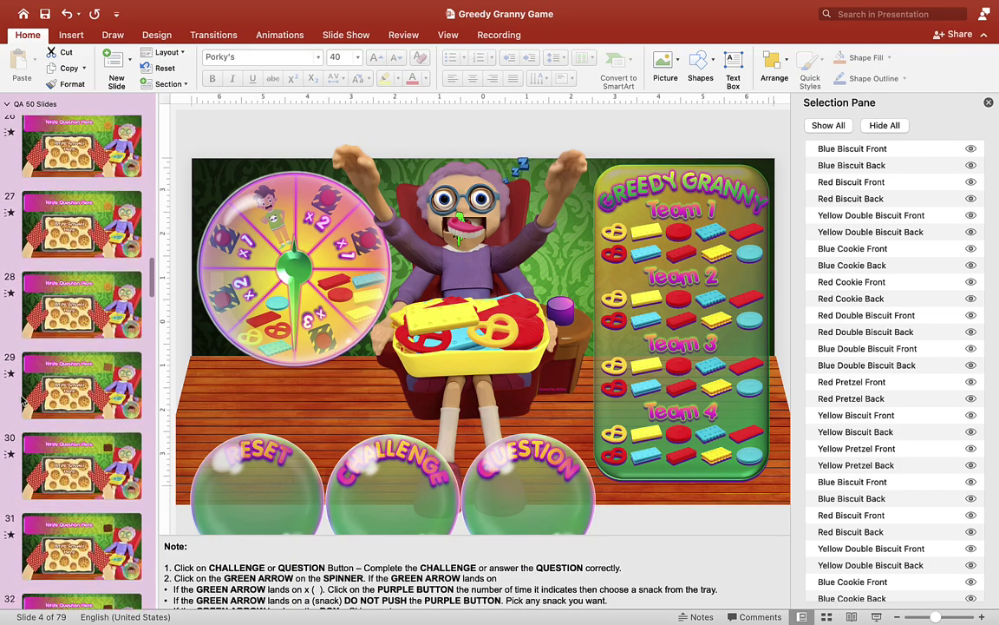
- Open Reading Challenge slide 55 and select all five Write Text Here lines on the TV
scroll(23, 398, down, 3)
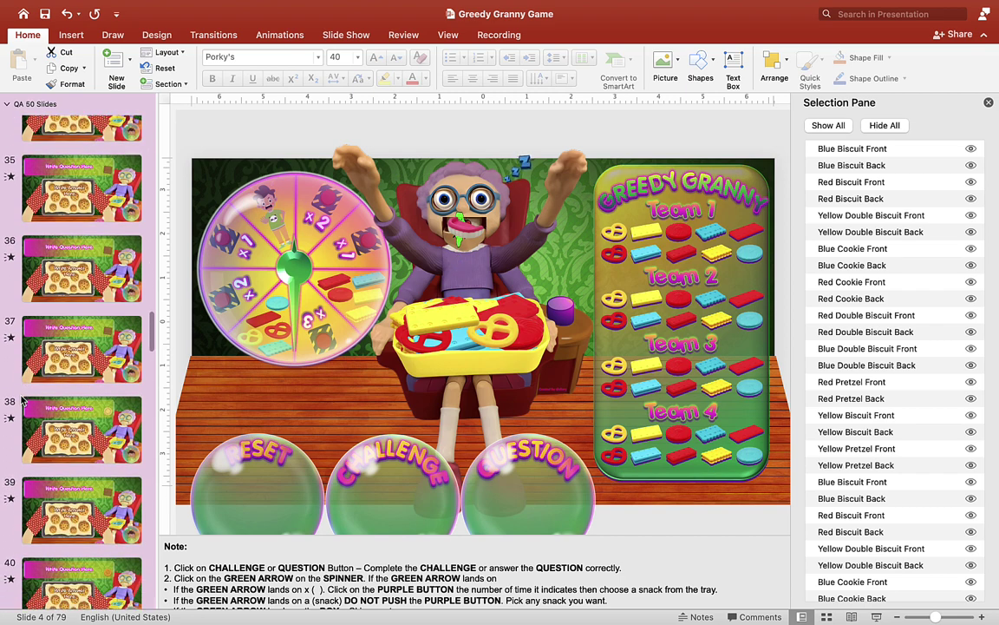
scroll(48, 384, down, 20)
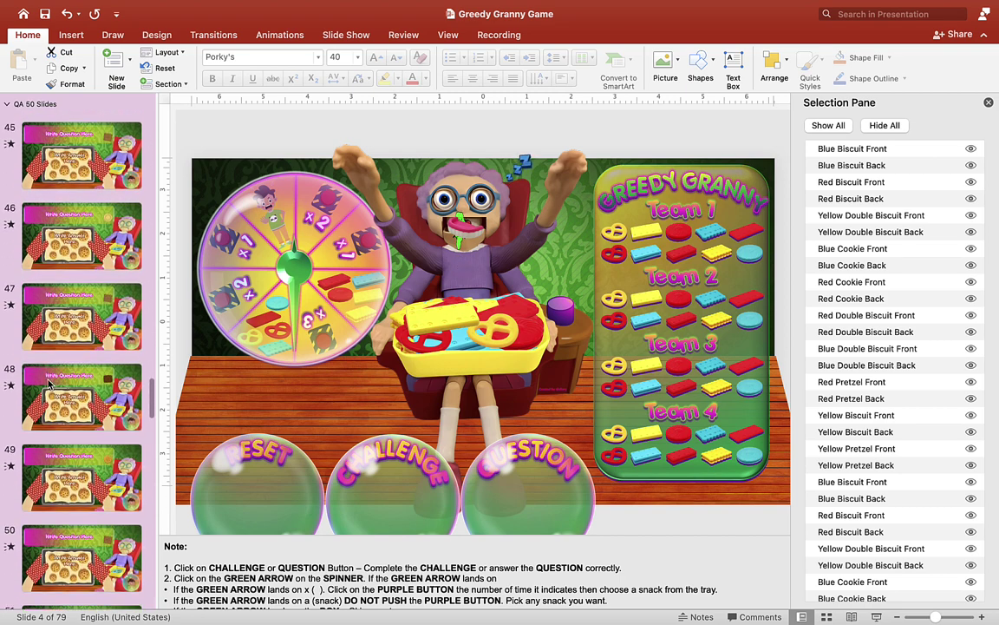
scroll(48, 385, down, 2)
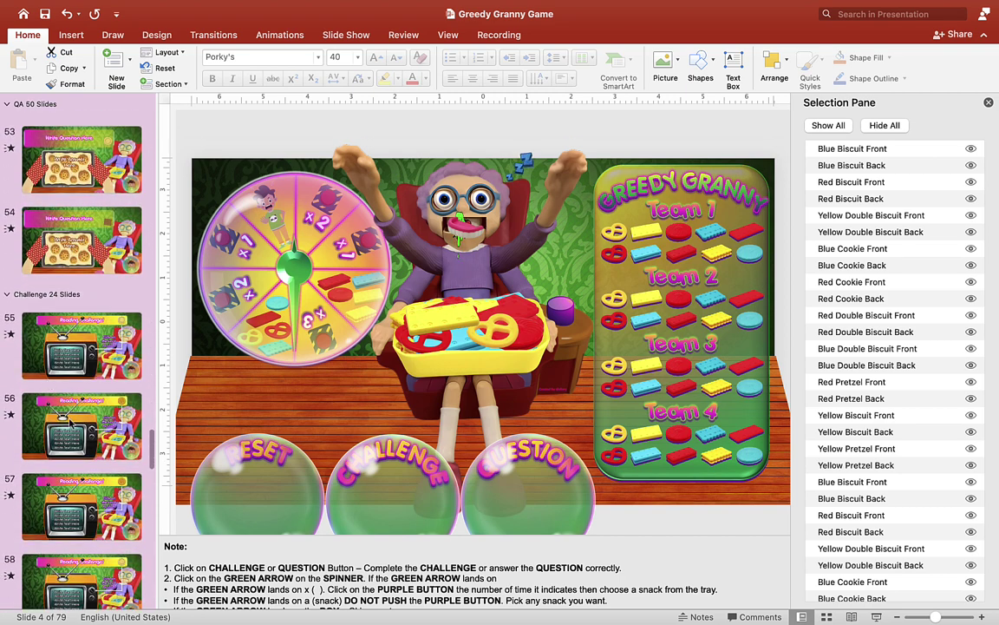
click(80, 328)
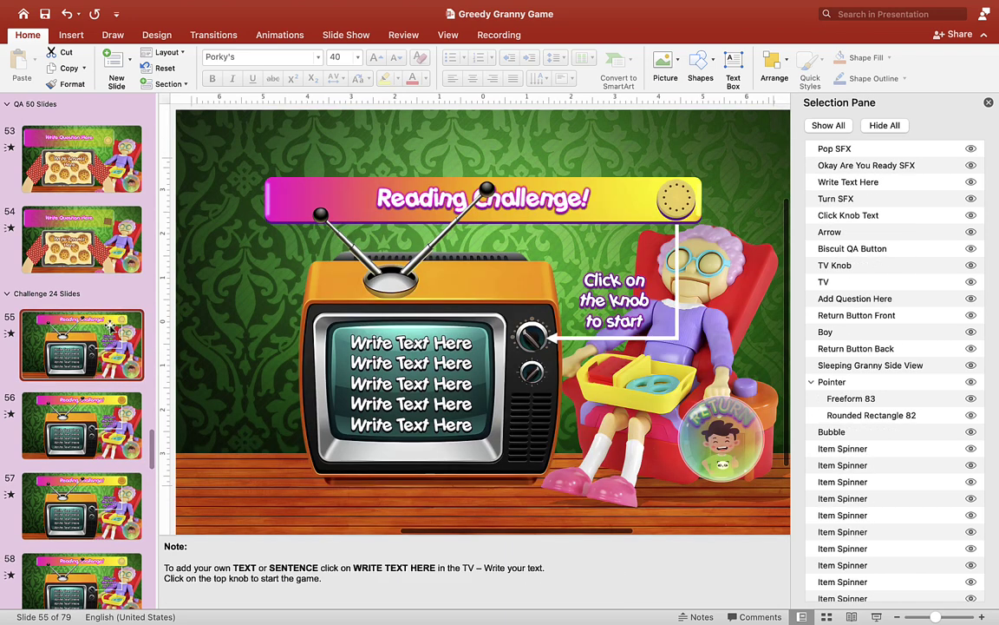
click(425, 382)
triple_click(424, 383)
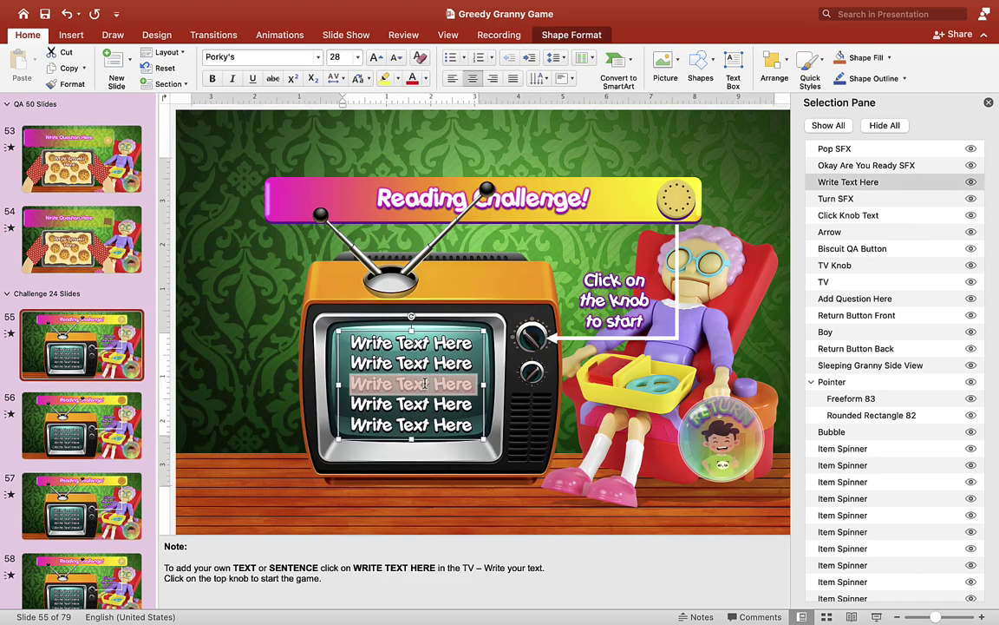
click(467, 421)
drag(470, 422, 354, 348)
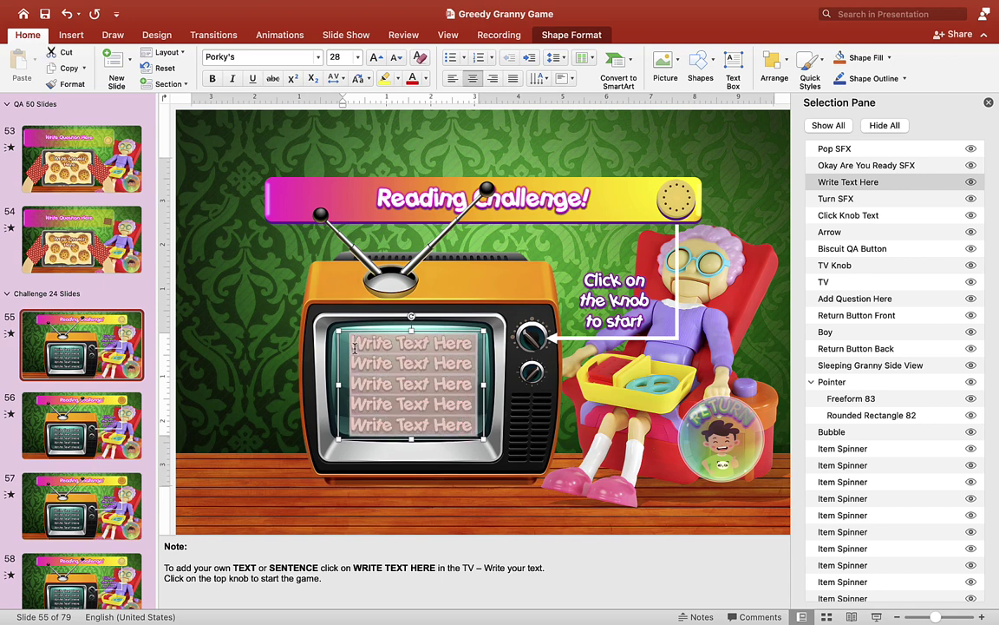
- Type 'Zebras Zigs and Zebras Zags.' on the TV, then return to game board slide 4
text(Zebr)
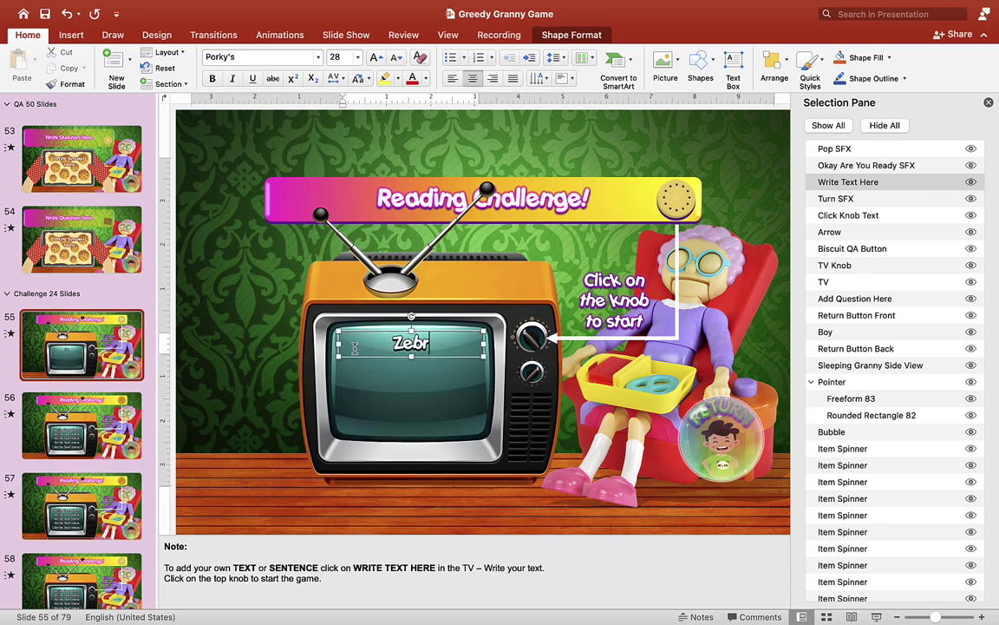
text(as )
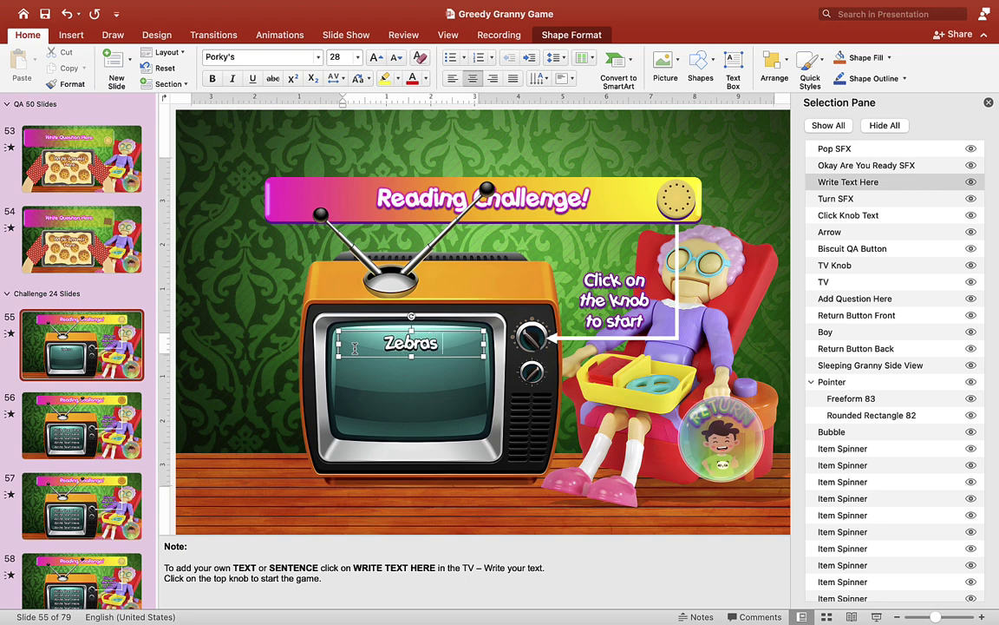
text(Zig)
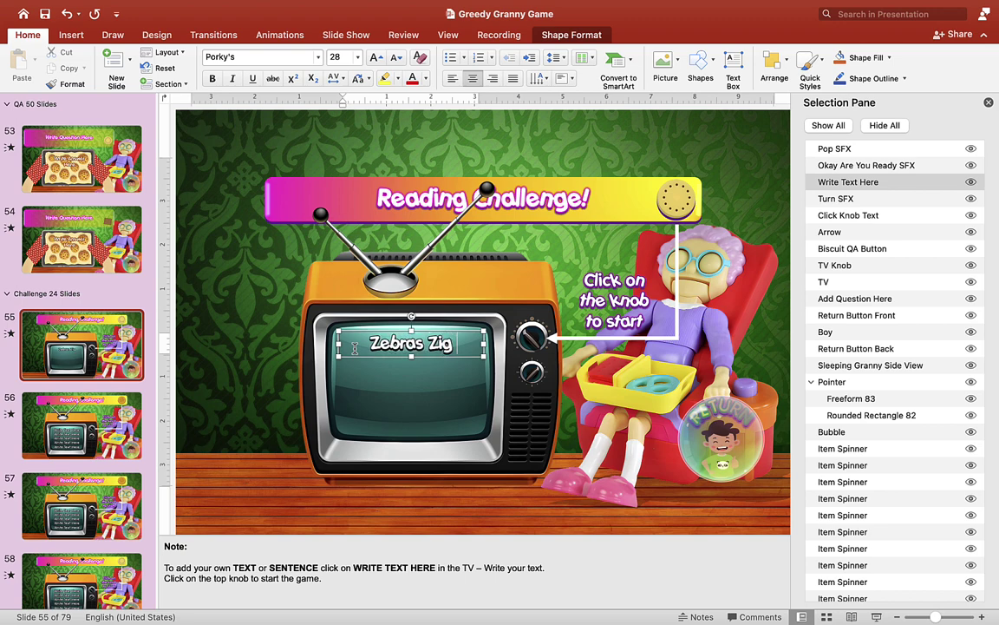
text( and)
text( Ze)
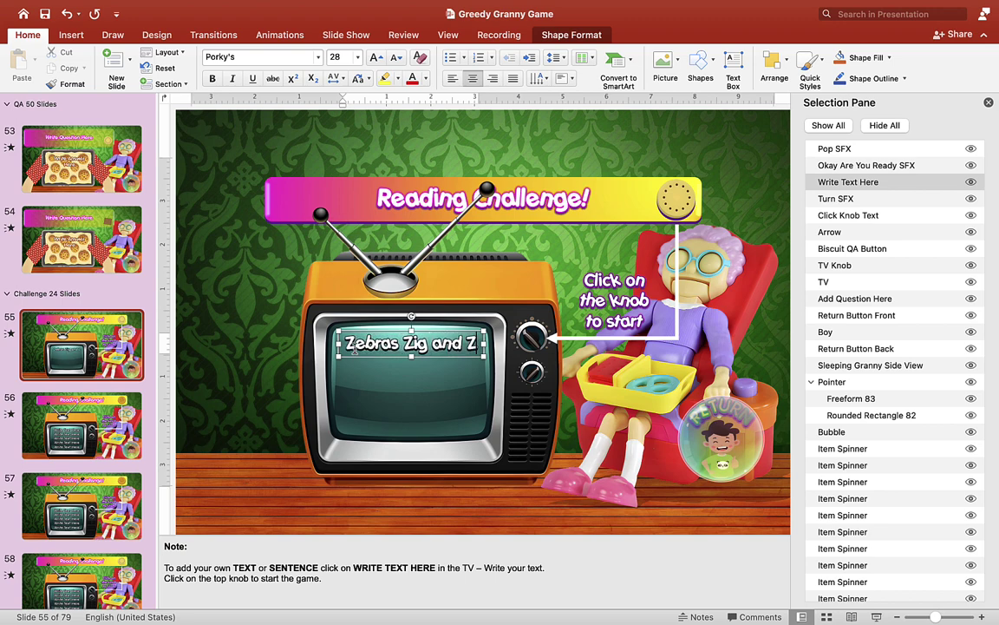
text(bras)
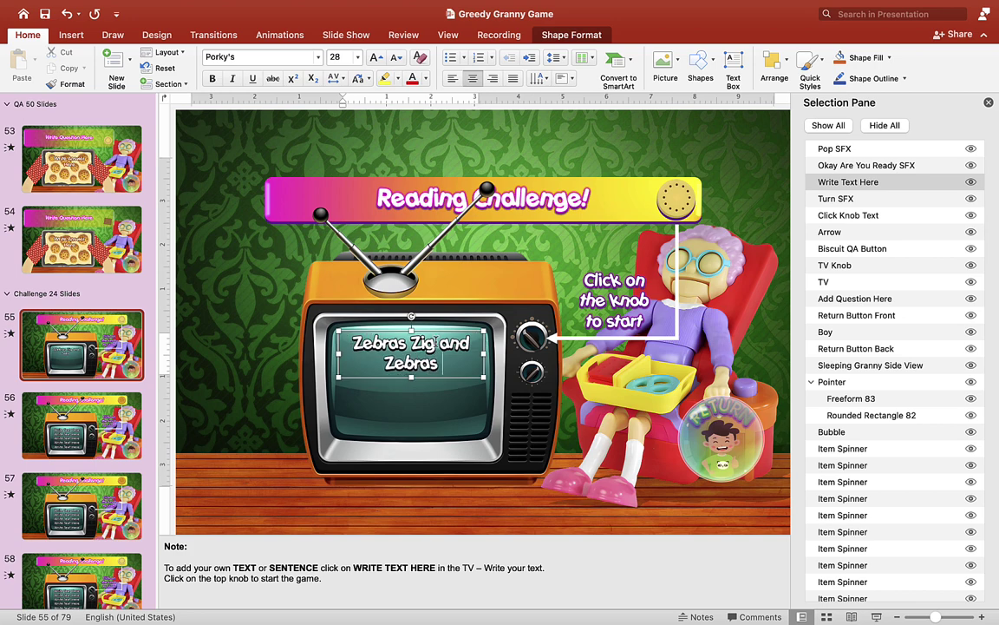
click(431, 343)
text(s)
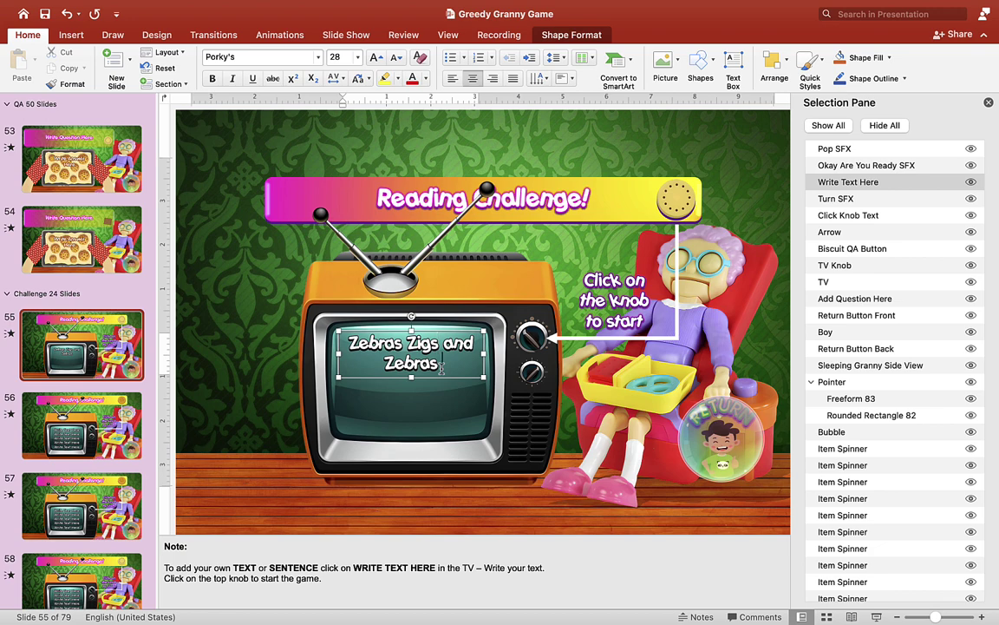
text( Zags)
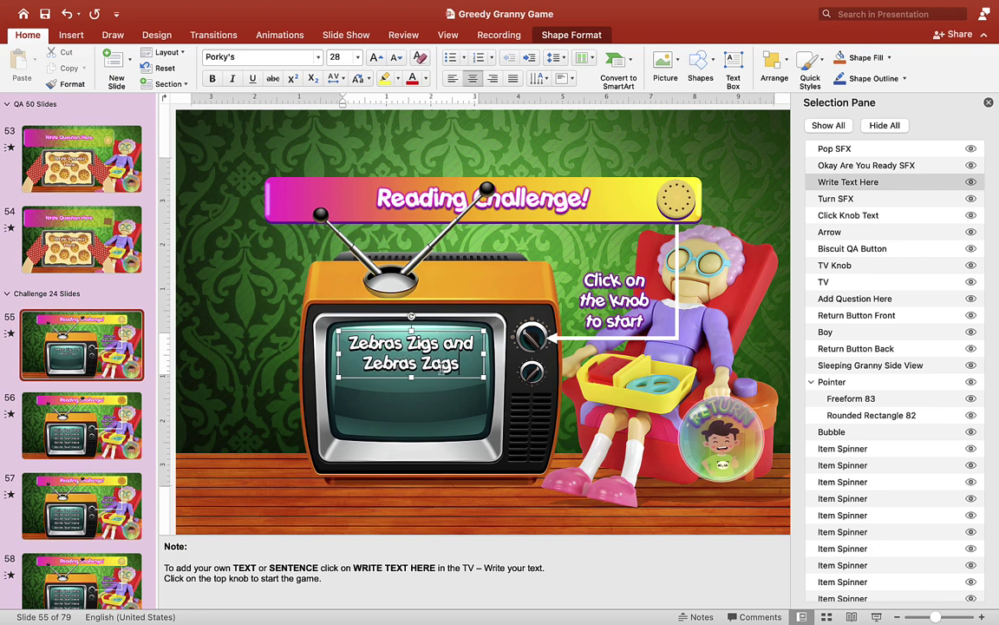
text(.)
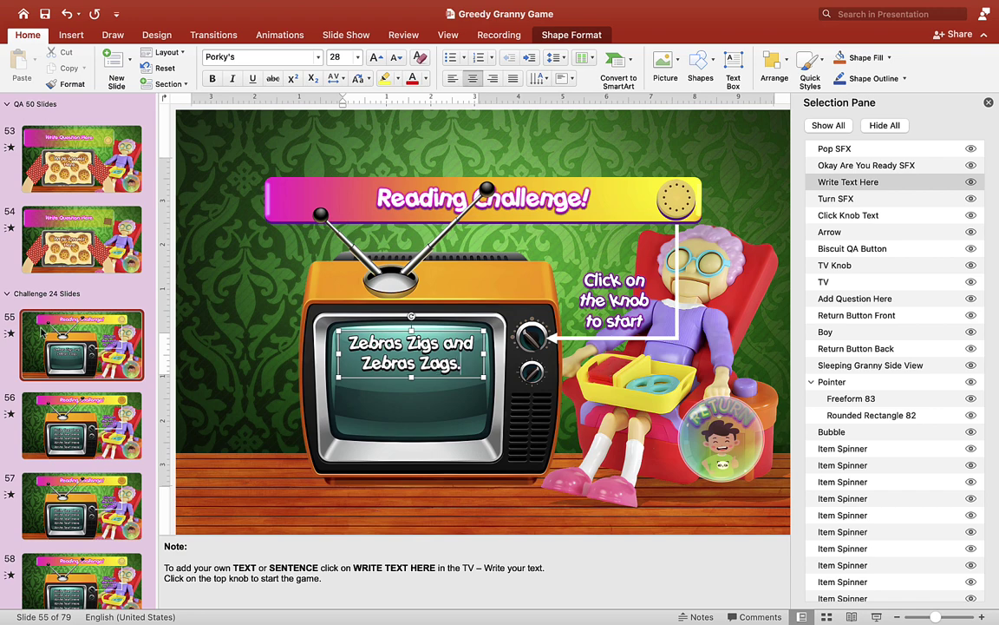
scroll(41, 333, up, 20)
scroll(41, 333, up, 15)
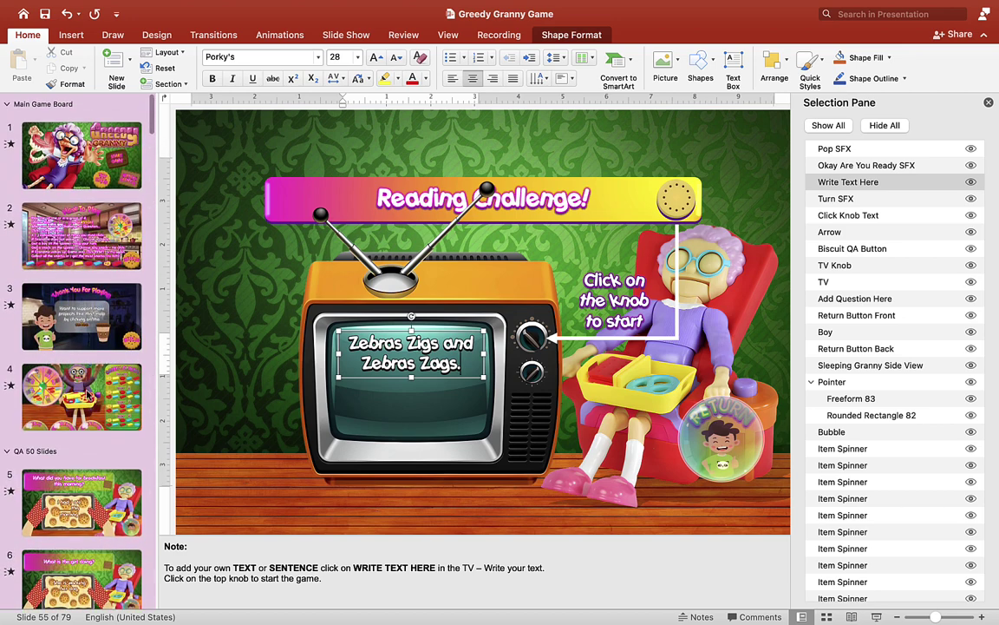
click(90, 393)
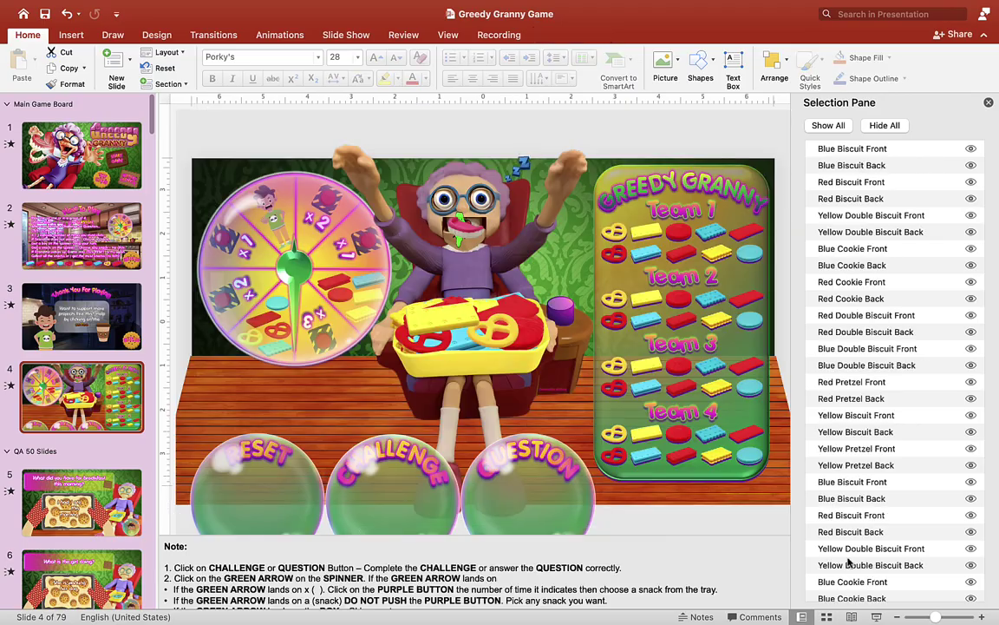
- Start the slideshow from the board, play a reading challenge, and return to the board
click(876, 616)
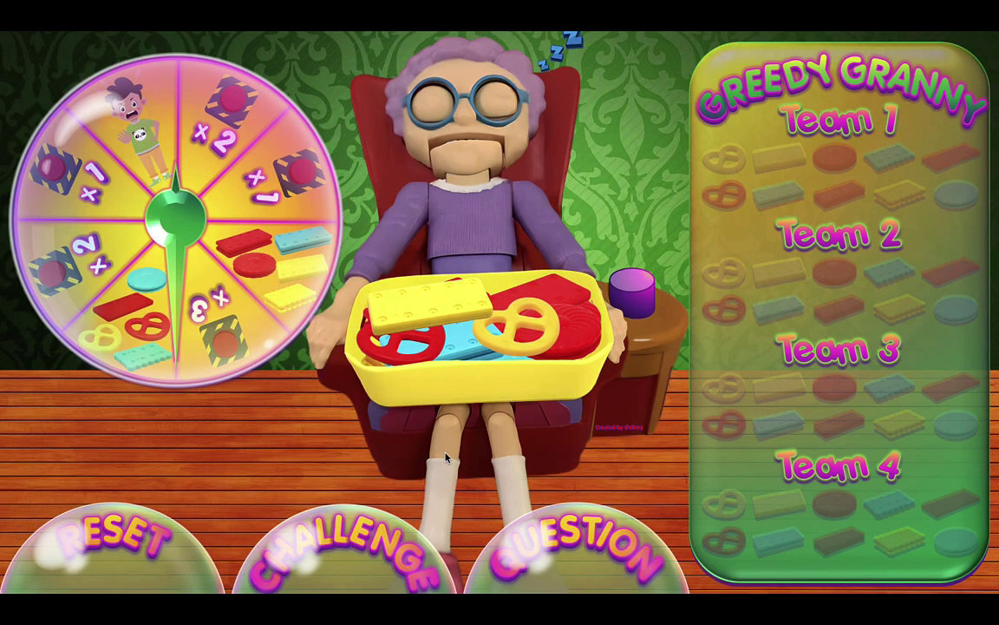
click(356, 535)
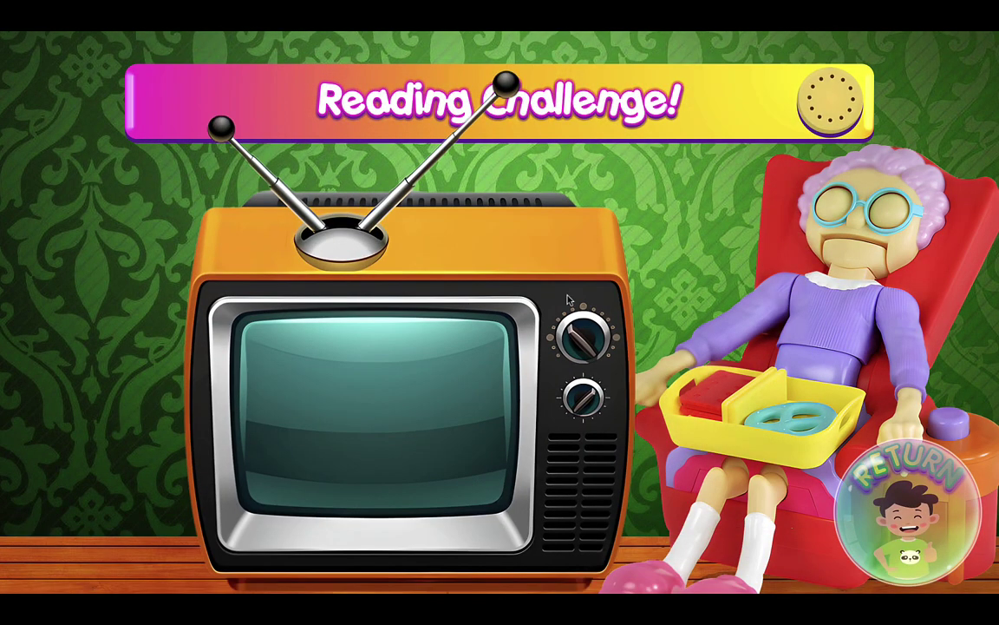
click(820, 117)
click(590, 341)
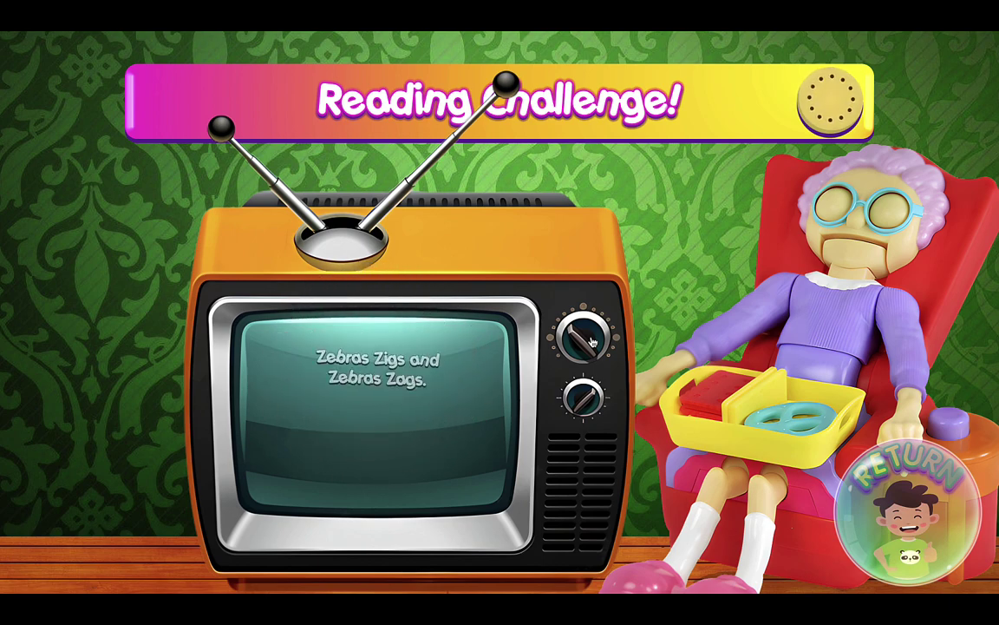
click(949, 493)
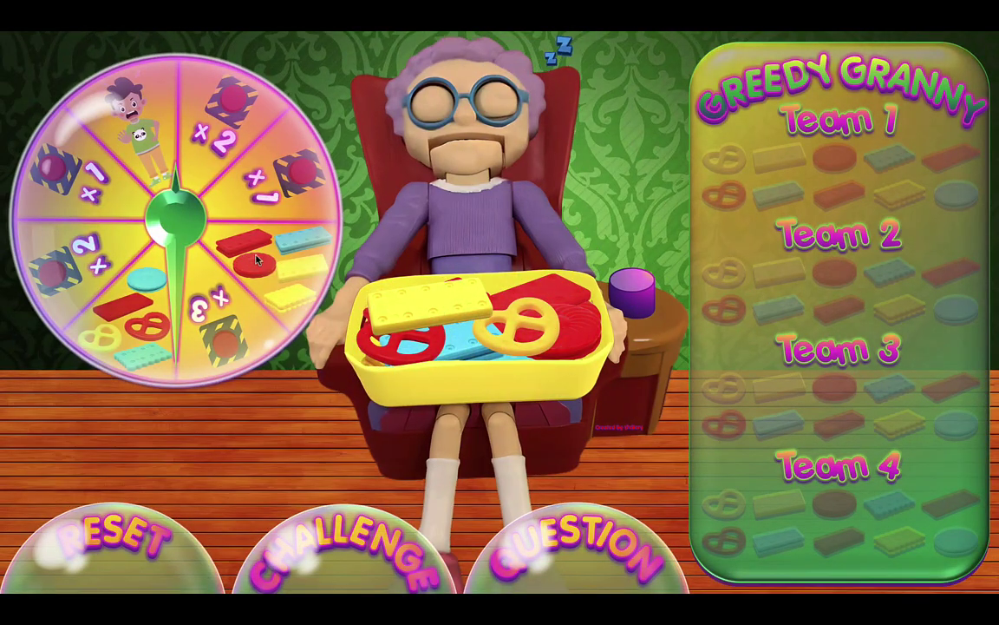
- Spin the wheel, take Granny's yellow pretzel, give it to Team 2, and end the show
click(192, 226)
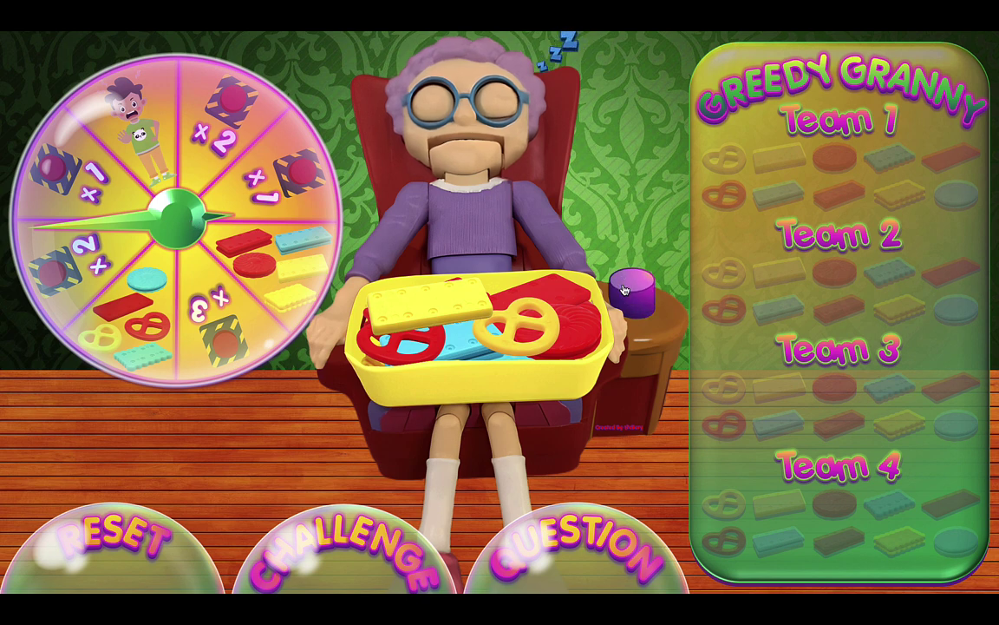
click(502, 310)
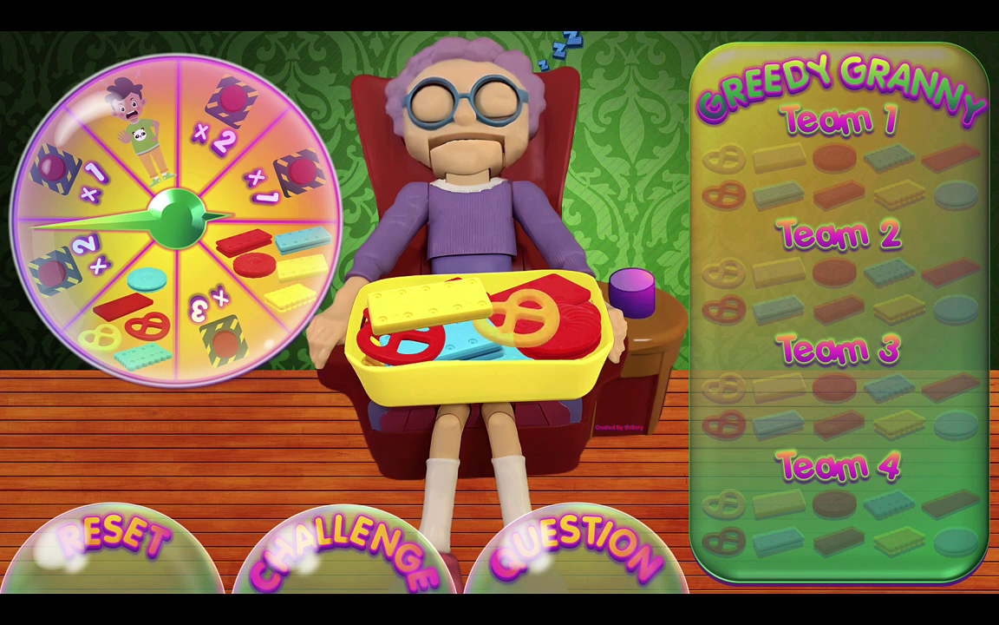
click(717, 276)
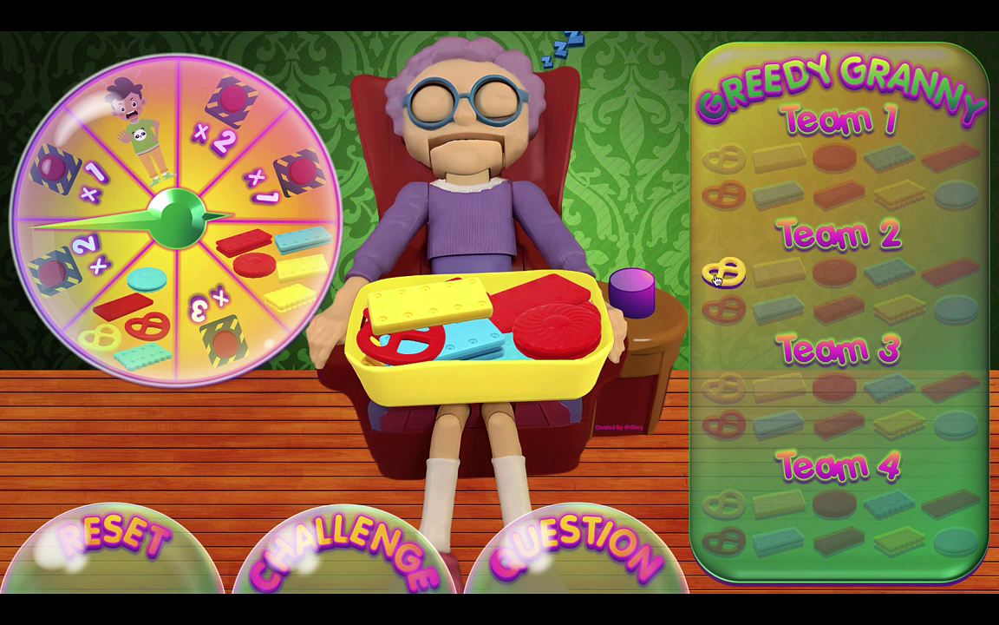
key(Escape)
- Open slide 78 and fill the top two TV word-part boxes with 'All' and 'ig'
scroll(72, 486, down, 20)
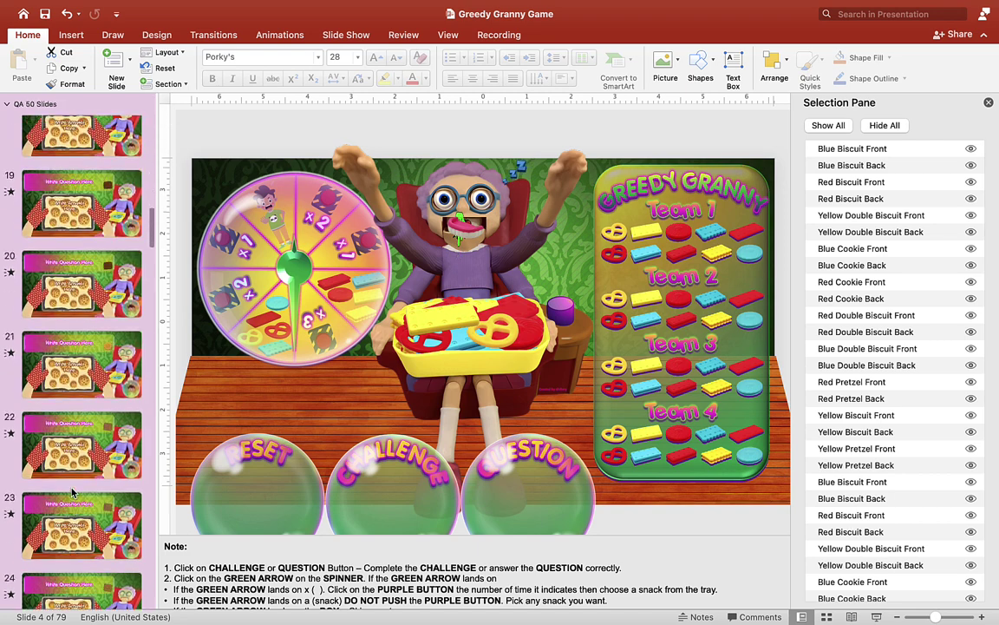
scroll(72, 491, down, 20)
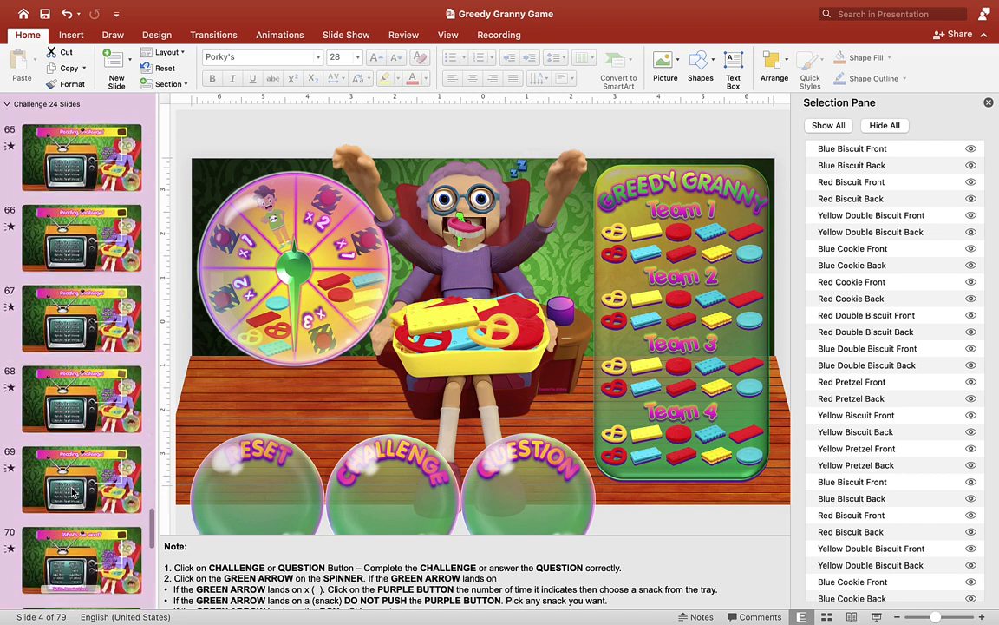
scroll(72, 492, down, 10)
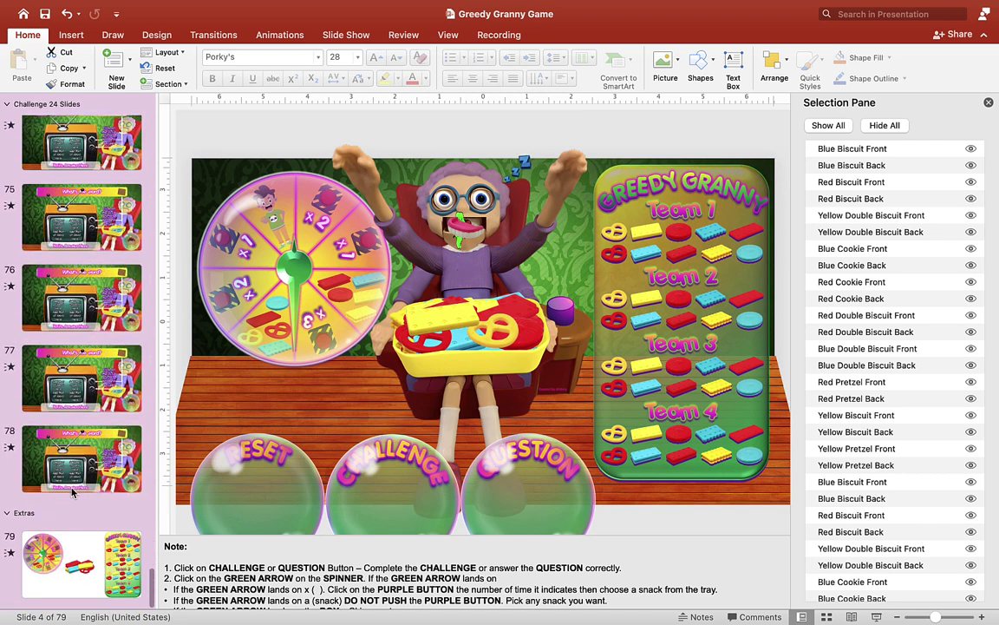
click(87, 447)
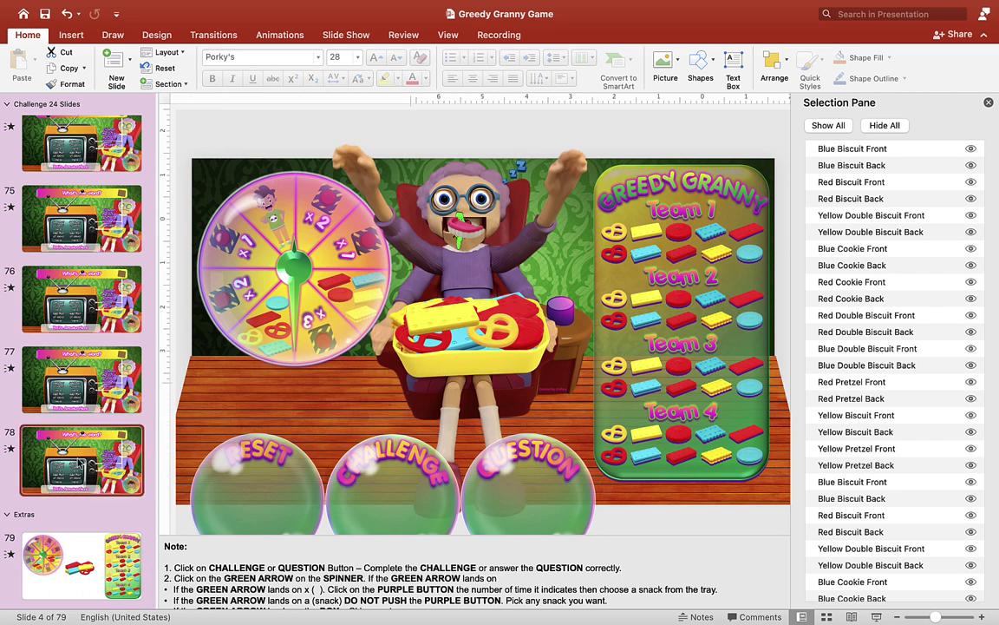
click(379, 362)
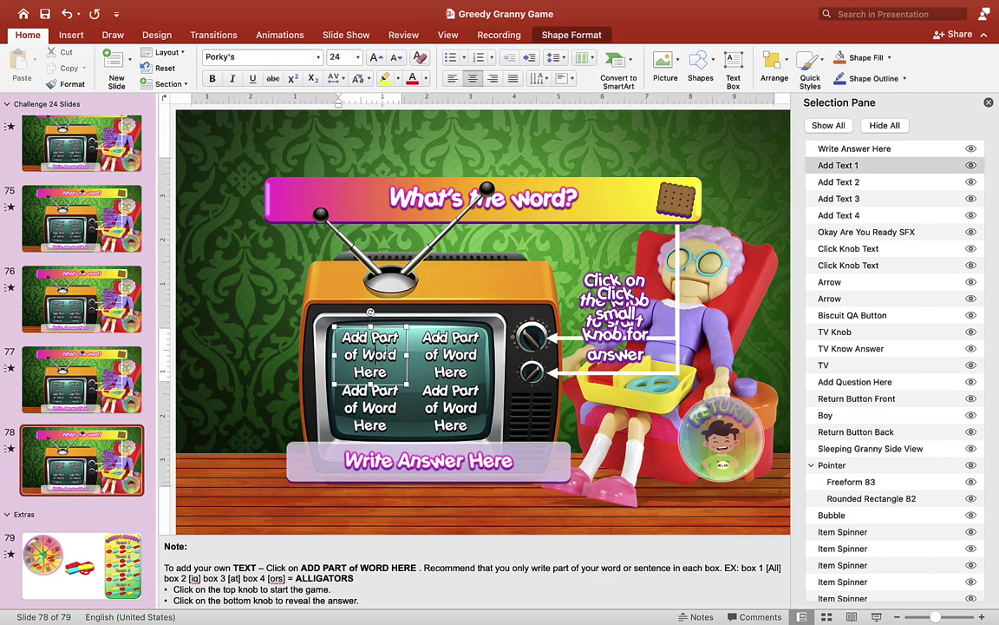
drag(387, 370, 344, 338)
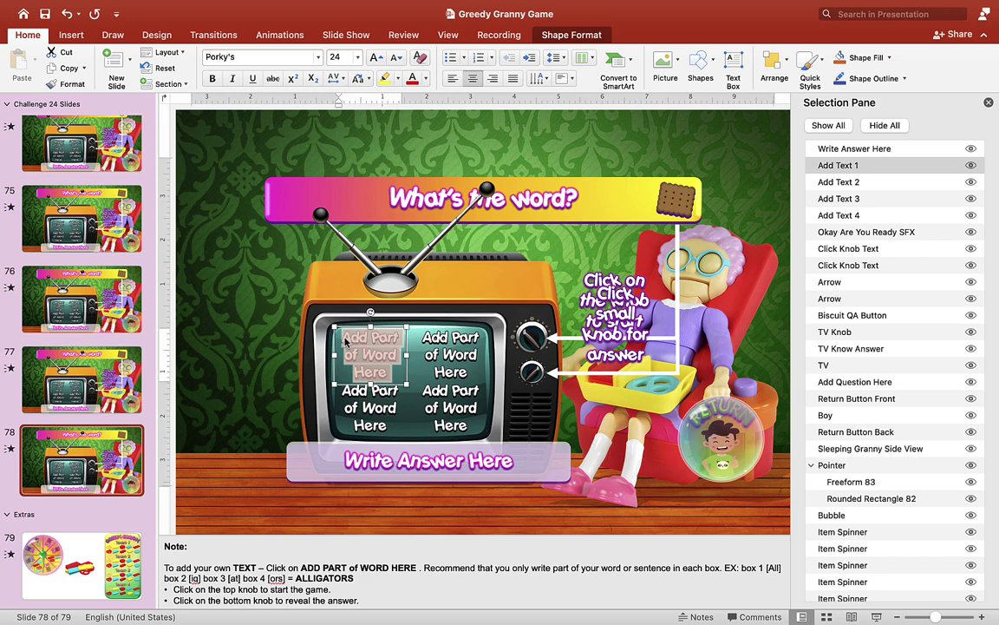
text(All)
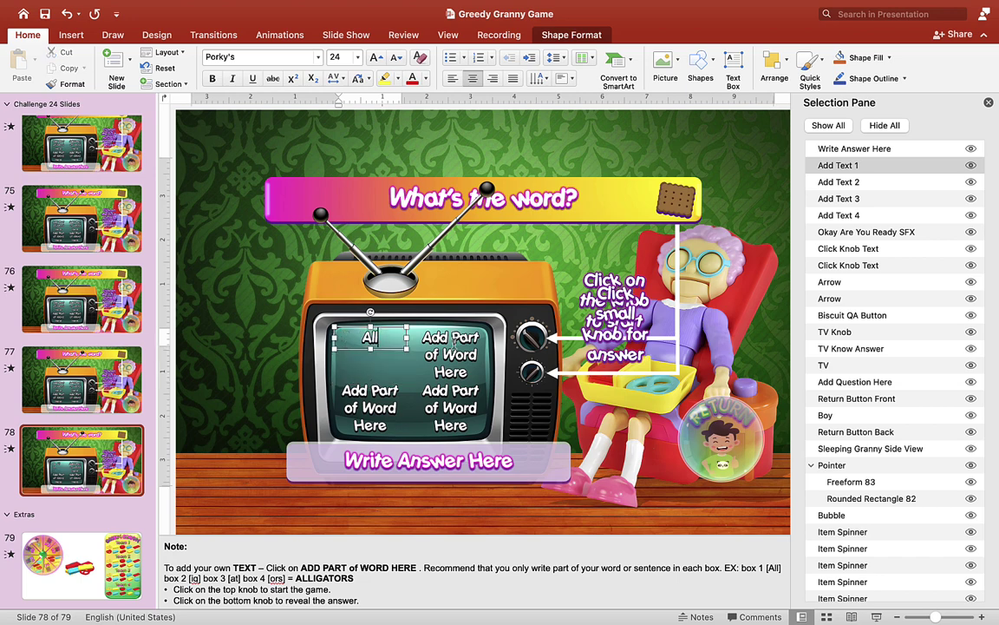
click(454, 345)
triple_click(453, 344)
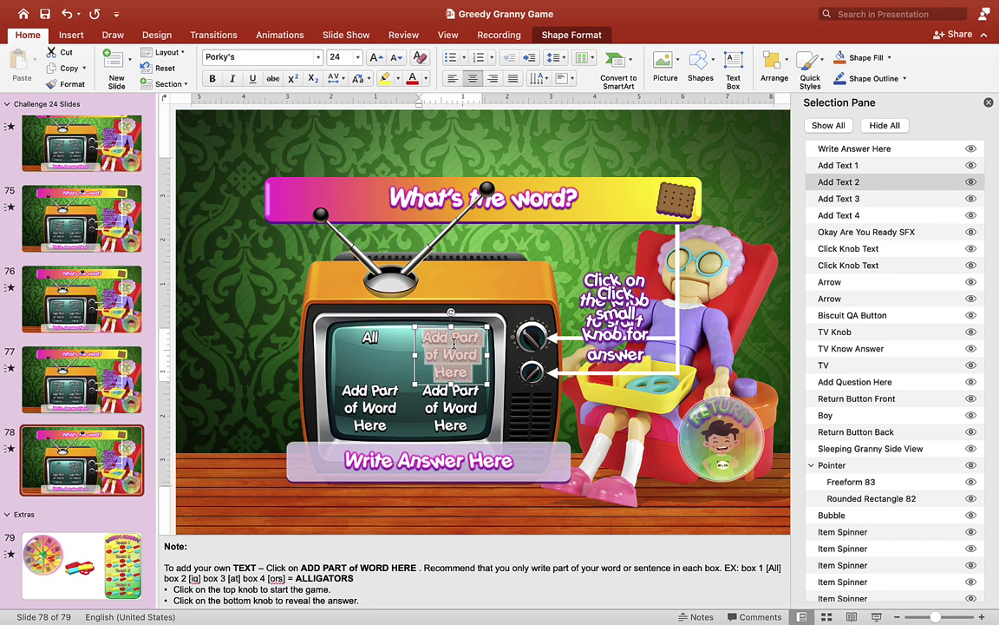
text(ig)
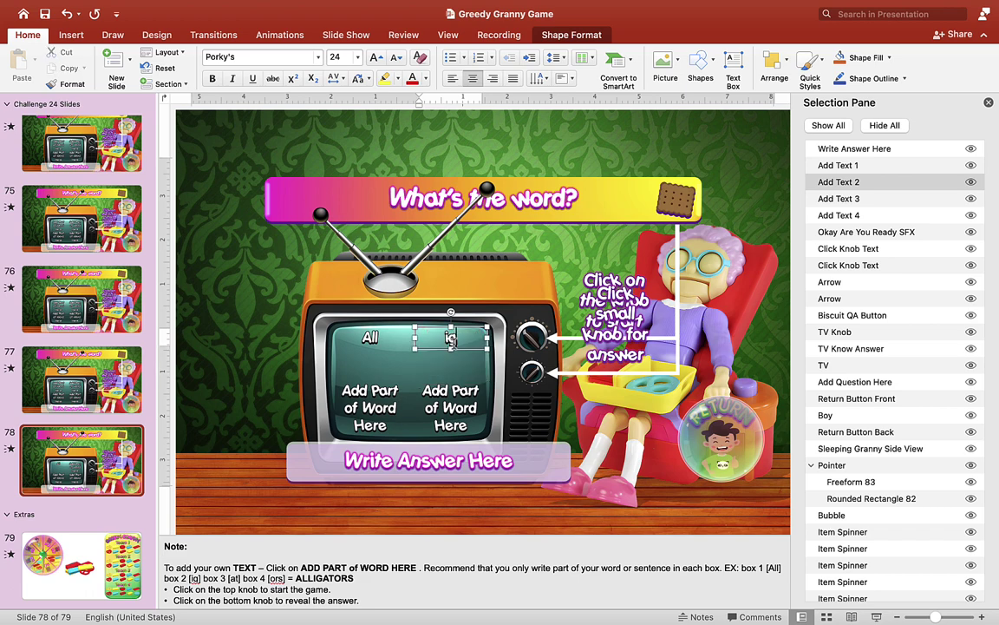
- Fill the bottom boxes with 'at' and 'ors', and type 'Alligators' as the answer
triple_click(361, 408)
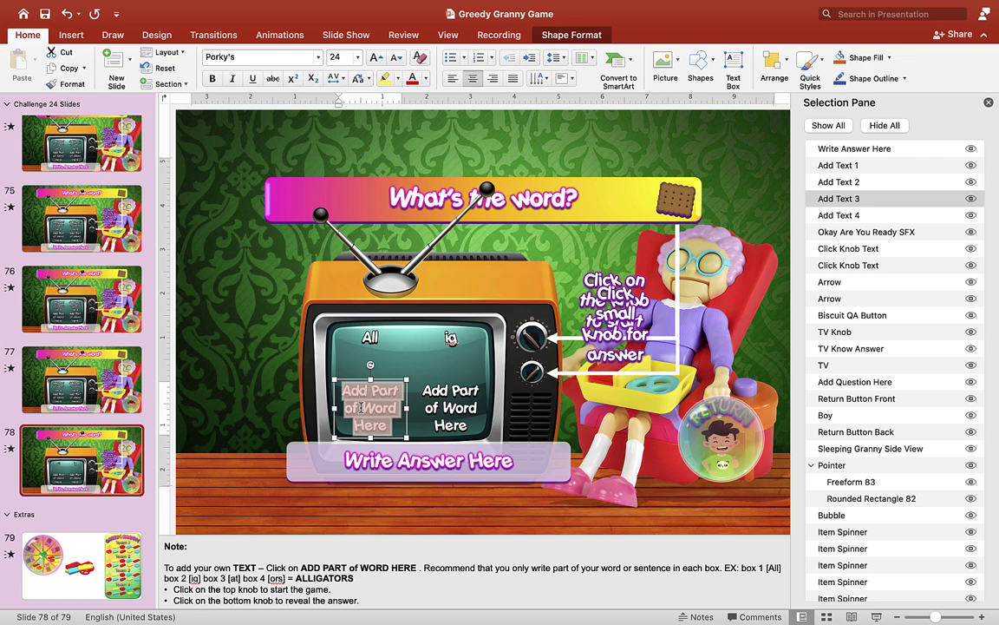
text(at)
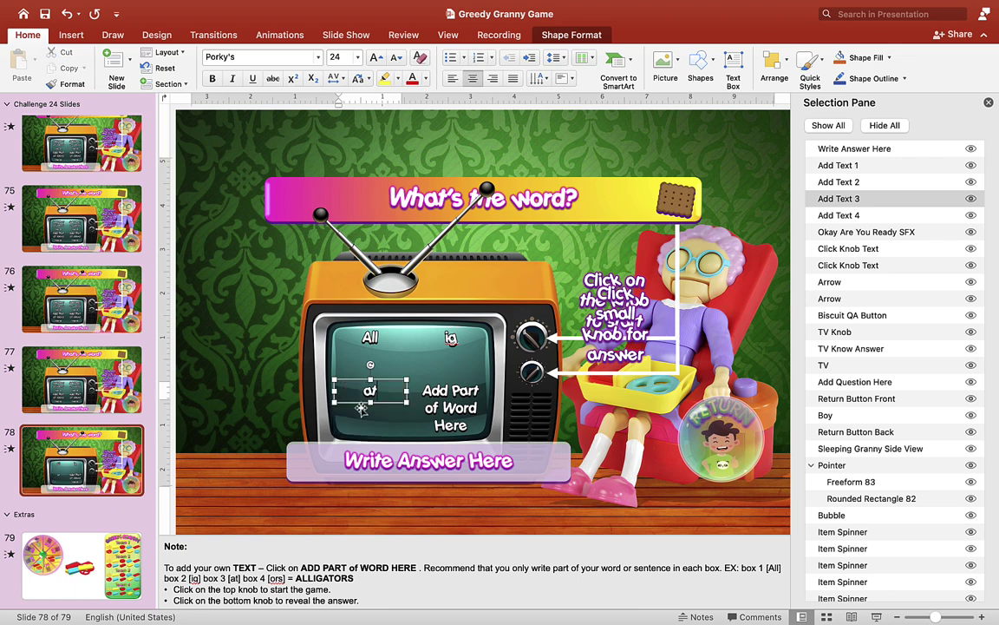
triple_click(450, 407)
text(ors)
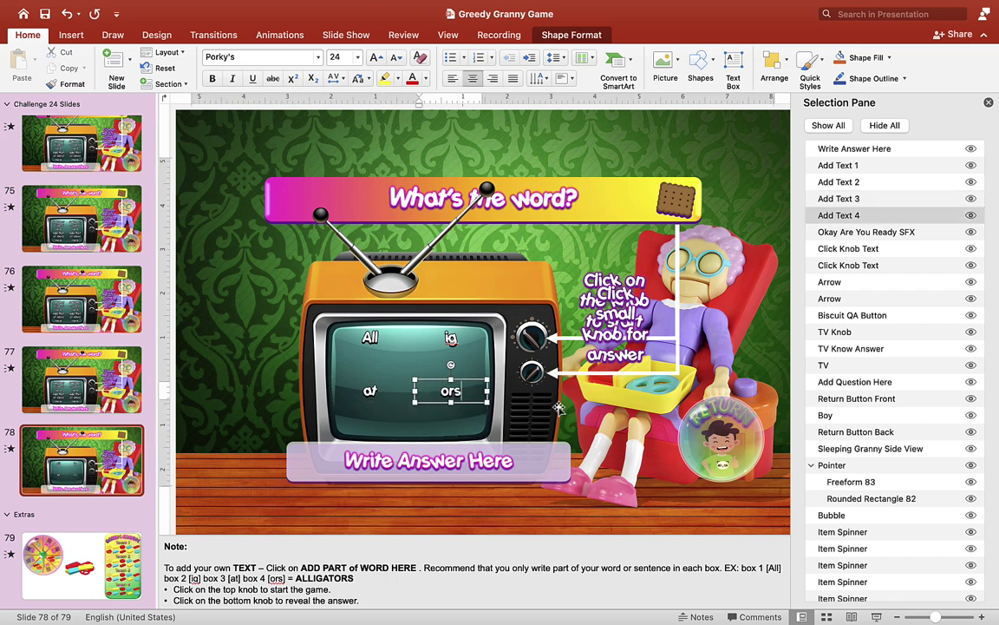
click(469, 455)
triple_click(469, 458)
text(Alliga)
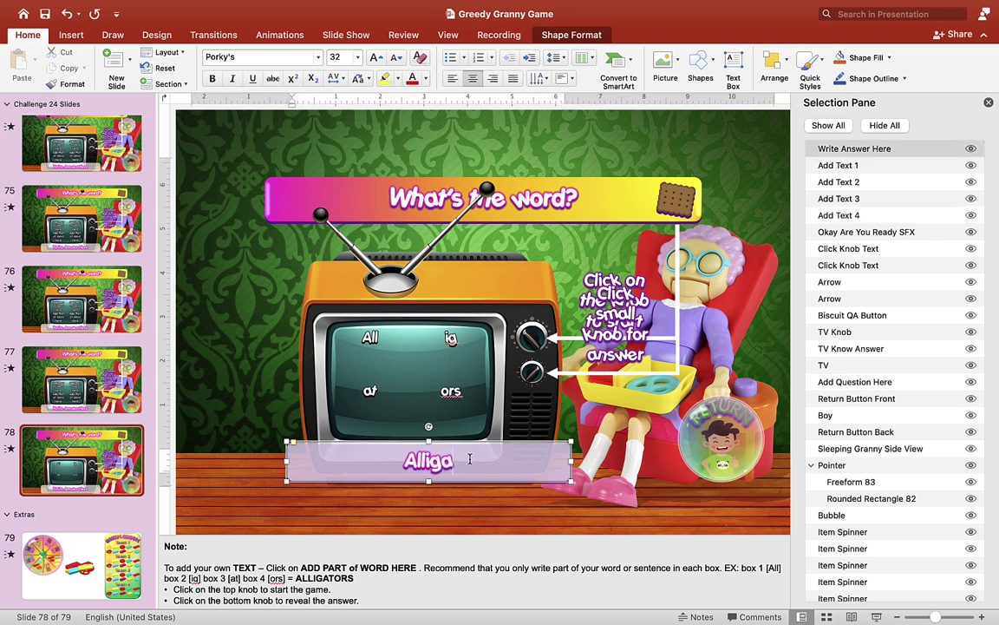
text(tors)
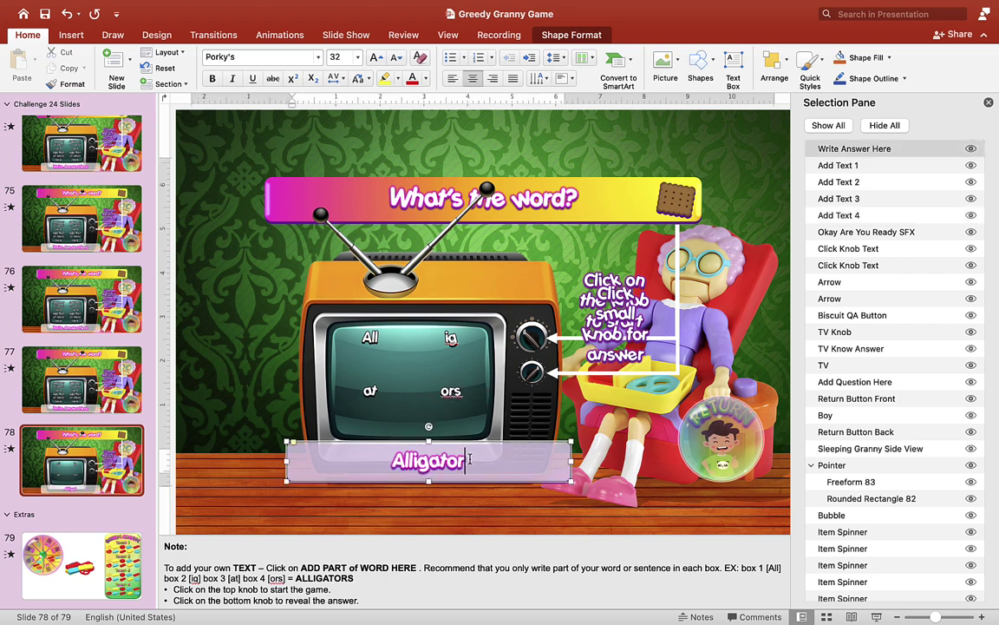
- Start the slideshow from slide 78, restarting it once
click(877, 616)
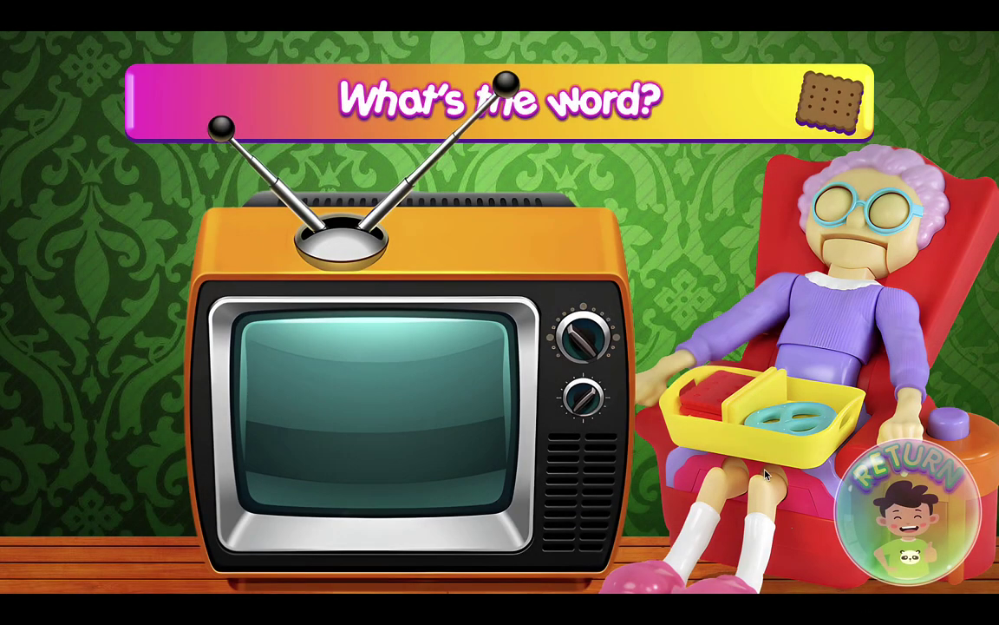
key(Escape)
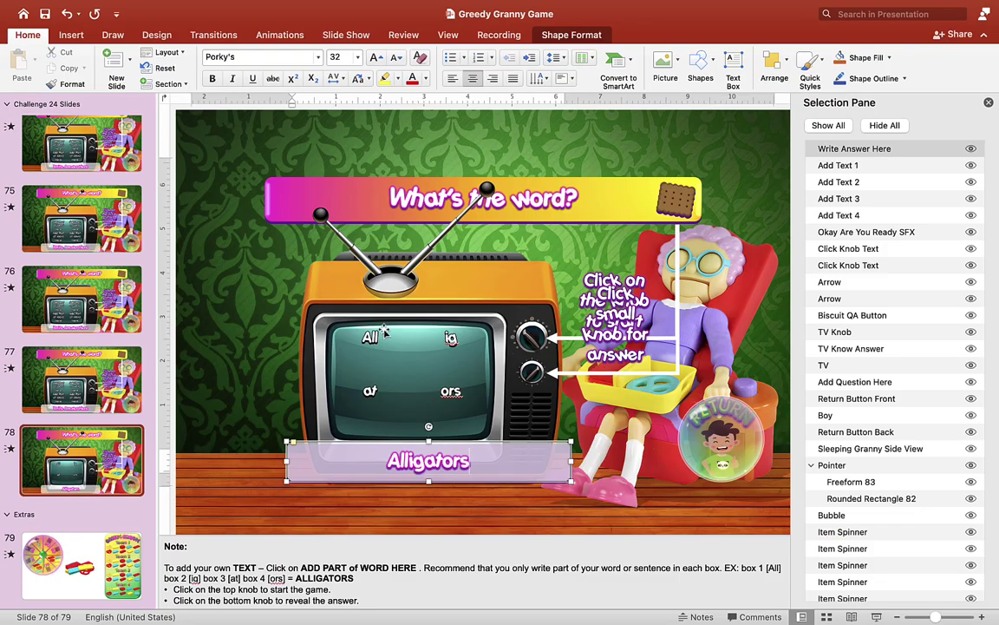
click(876, 616)
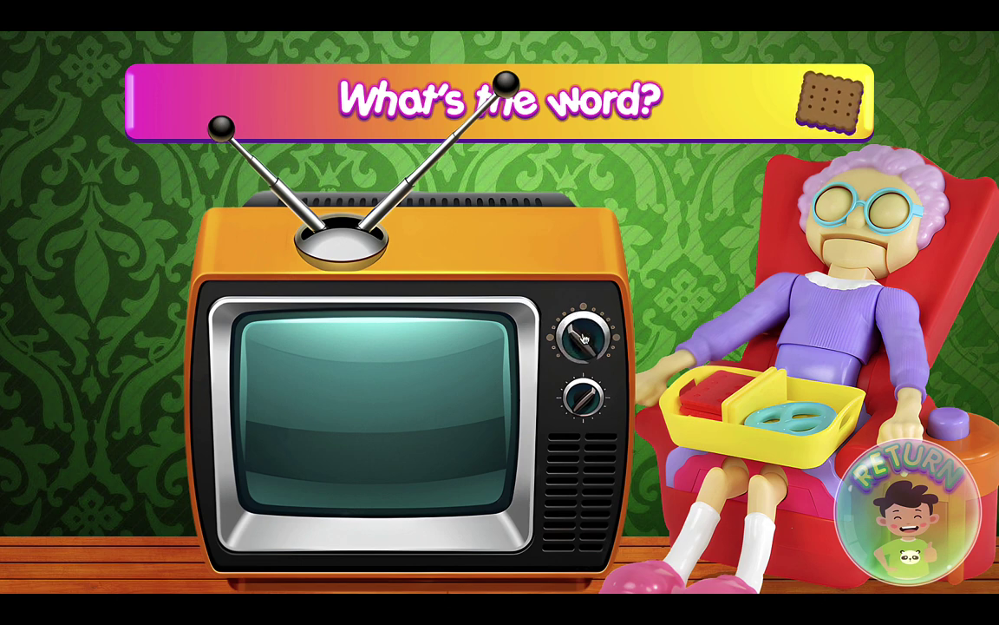
- Reveal All, ig, at, ors and the answer Alligators, then return to the game board
click(583, 338)
click(583, 338)
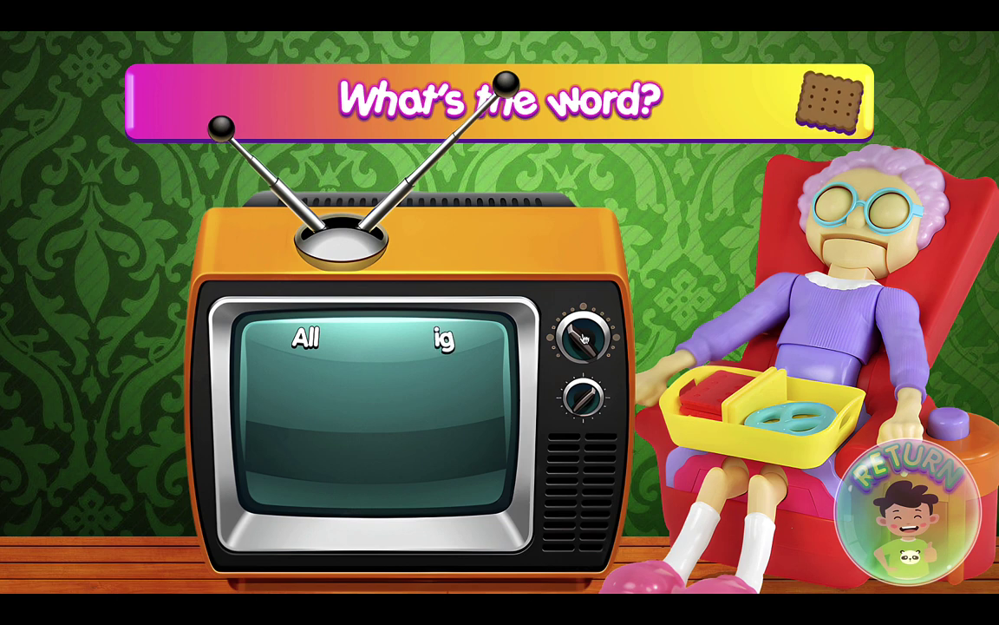
click(583, 338)
click(583, 338)
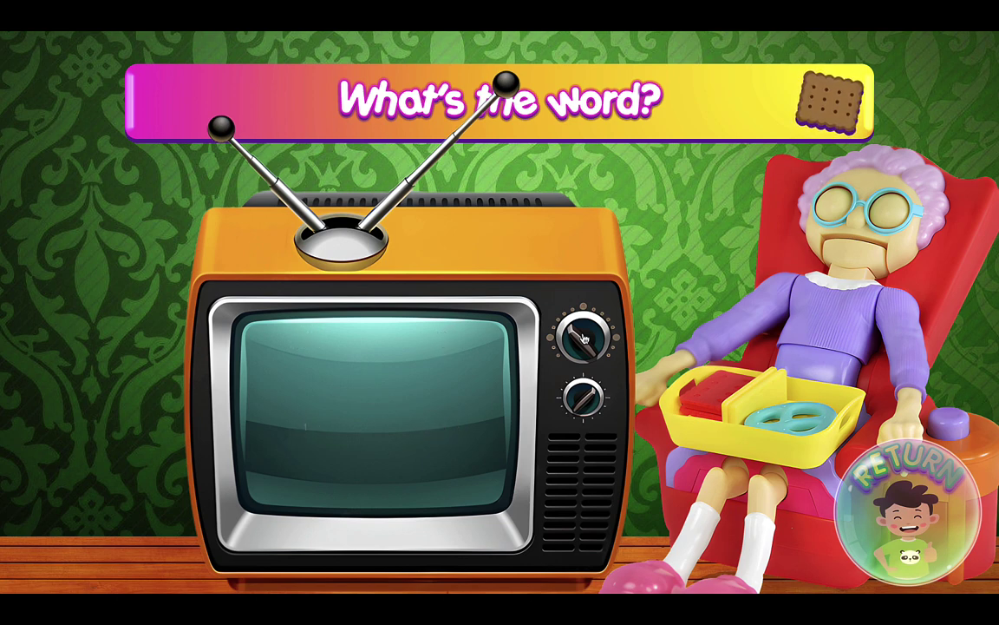
click(586, 396)
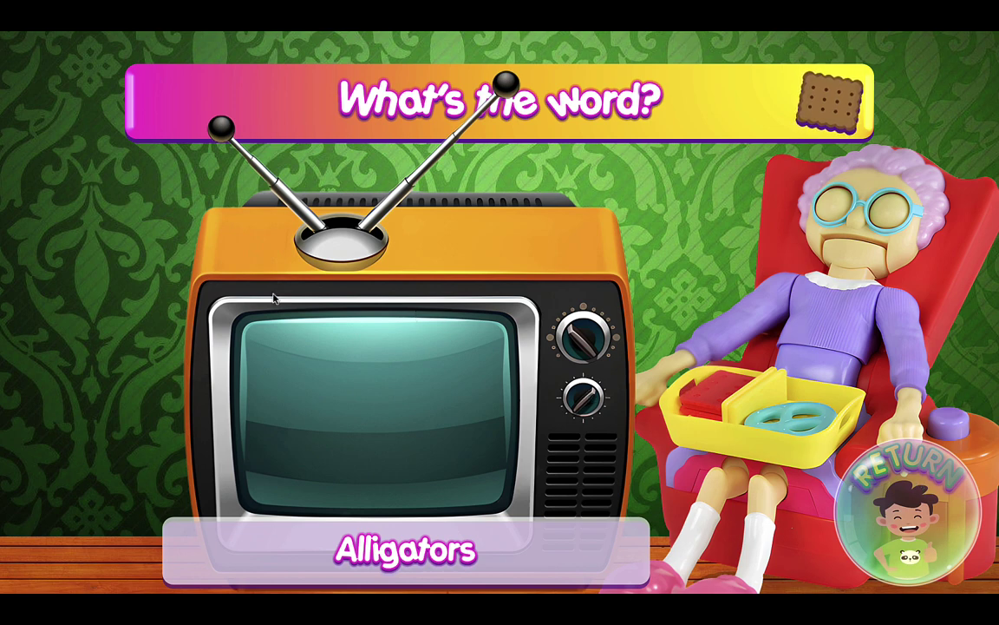
click(268, 321)
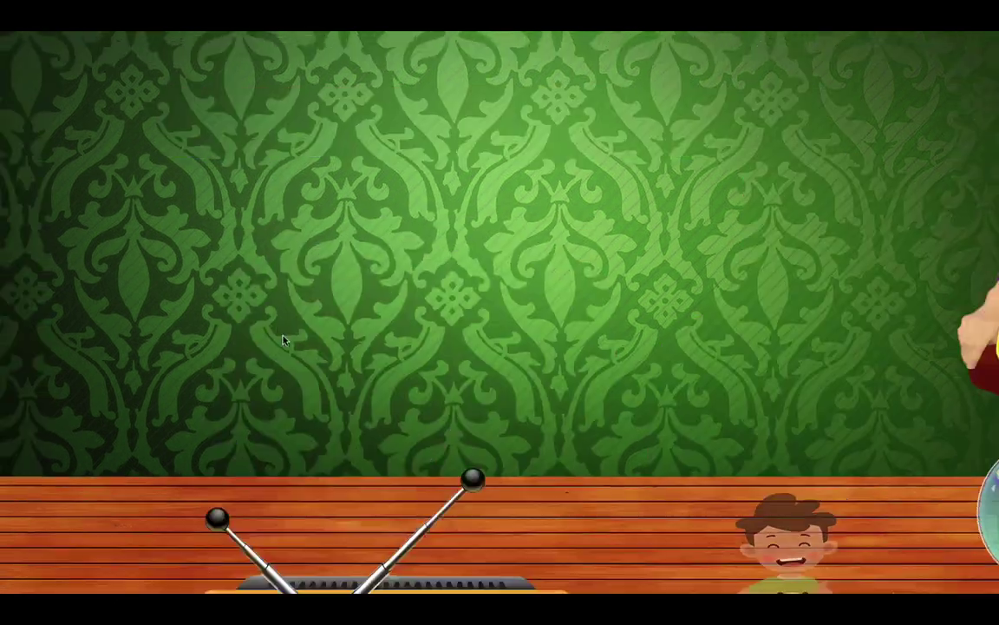
- Spin the wheel, press the purple button, and award the red round cookie to Team 2
click(183, 219)
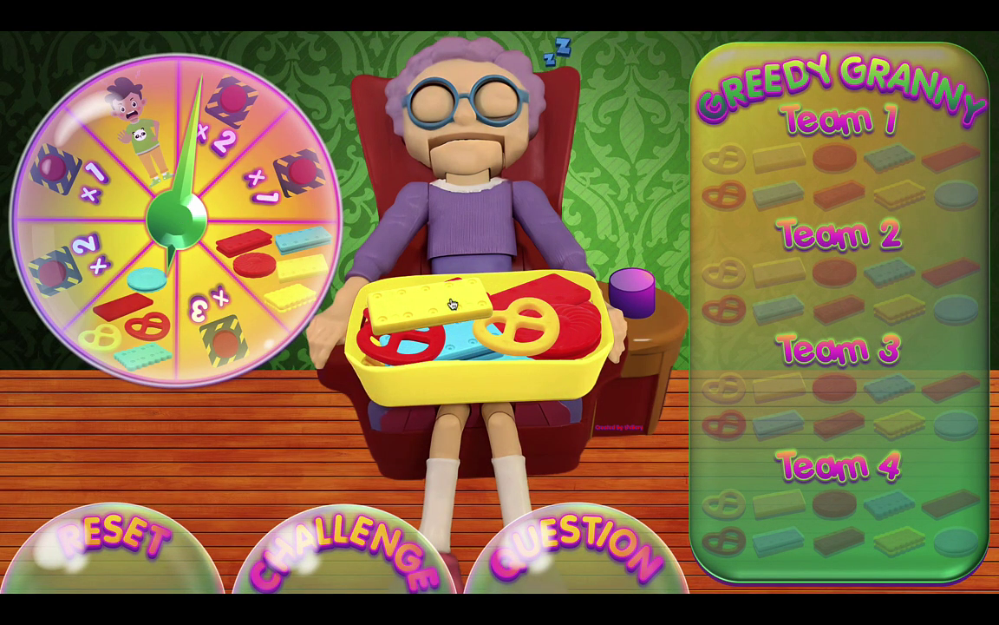
click(638, 295)
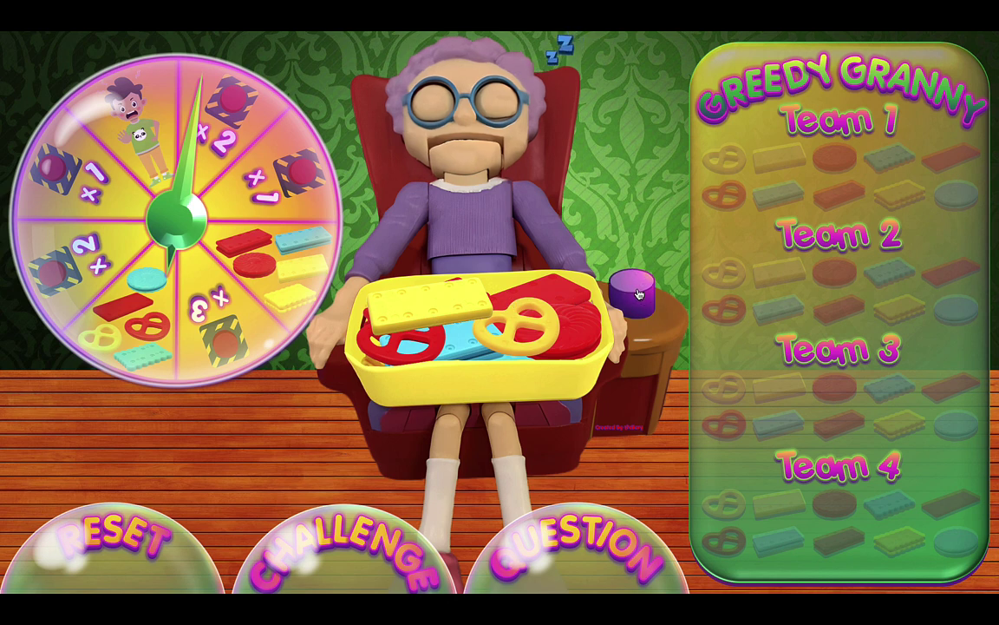
drag(584, 335, 824, 271)
click(824, 271)
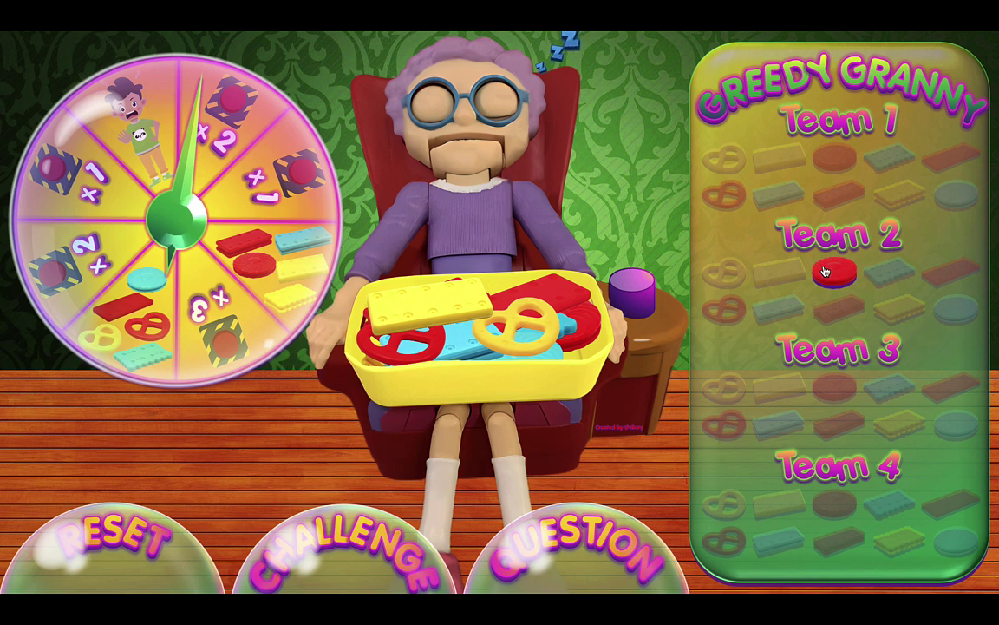
- Take seven snacks off Granny's tray, then refill the tray with RESET
click(422, 332)
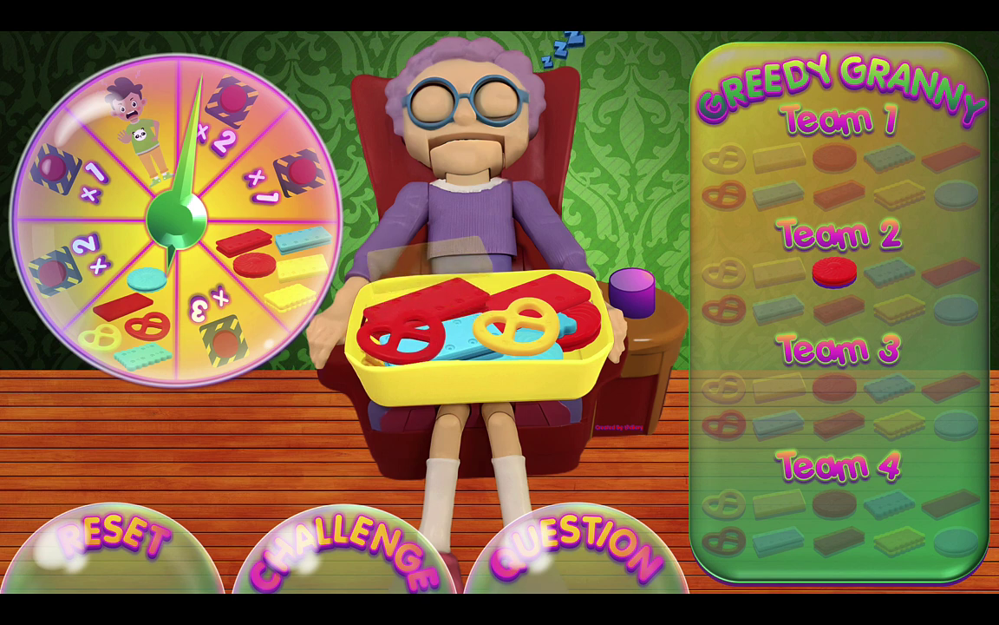
click(506, 336)
click(445, 323)
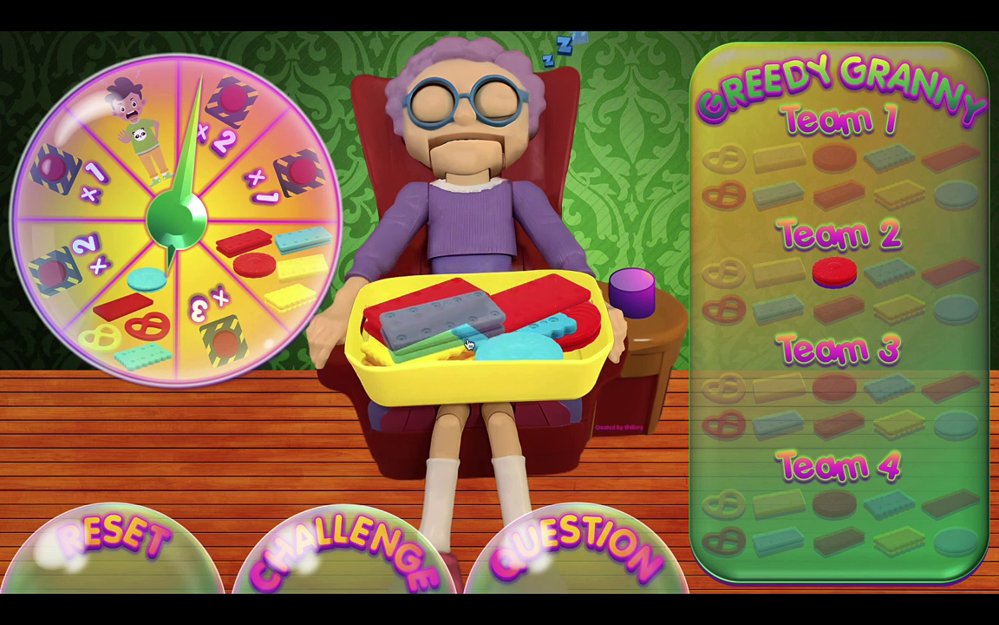
click(445, 319)
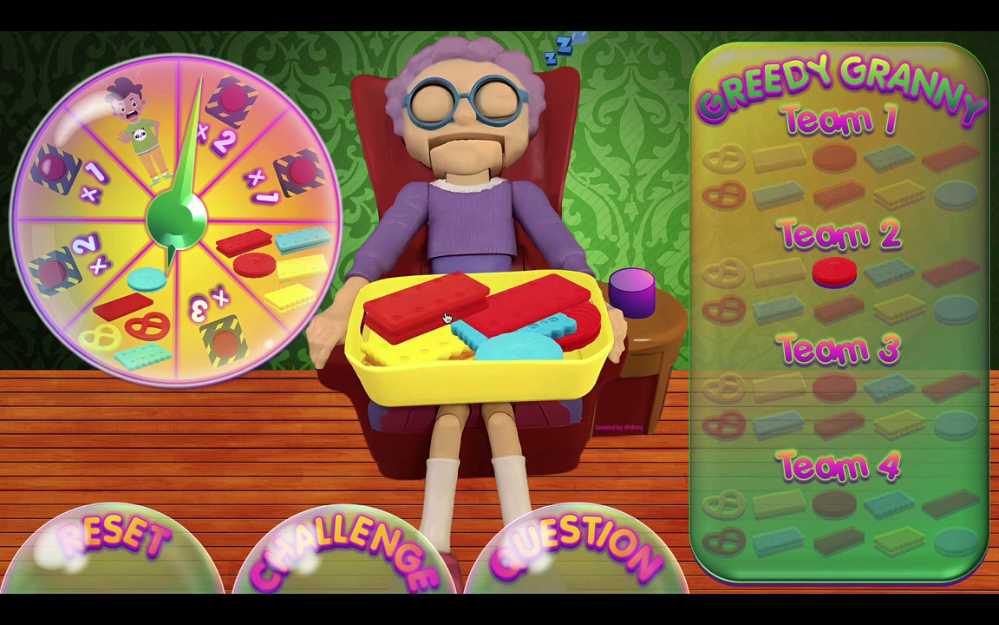
click(520, 344)
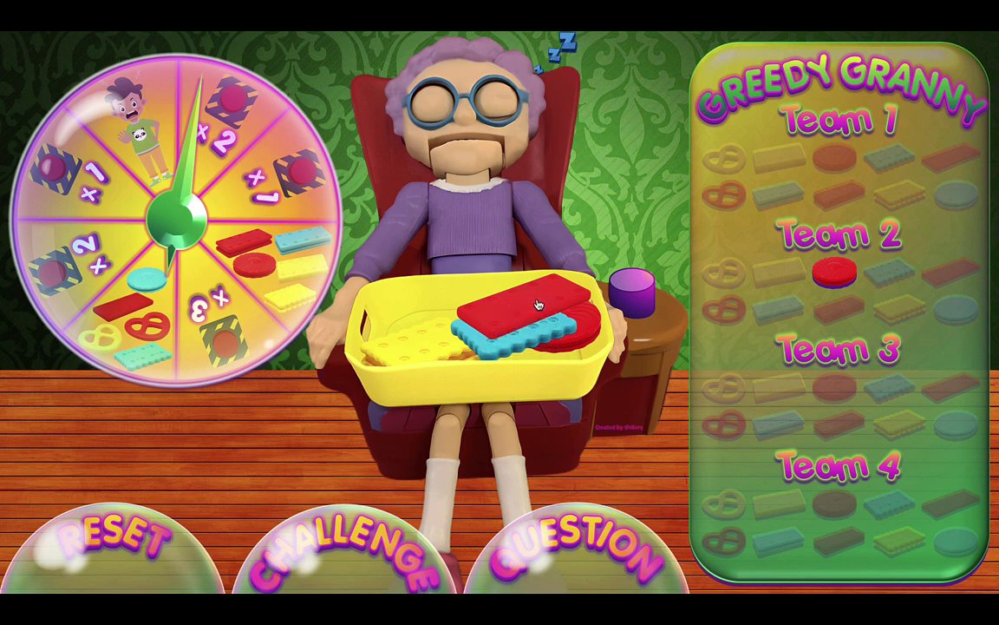
click(538, 304)
click(493, 331)
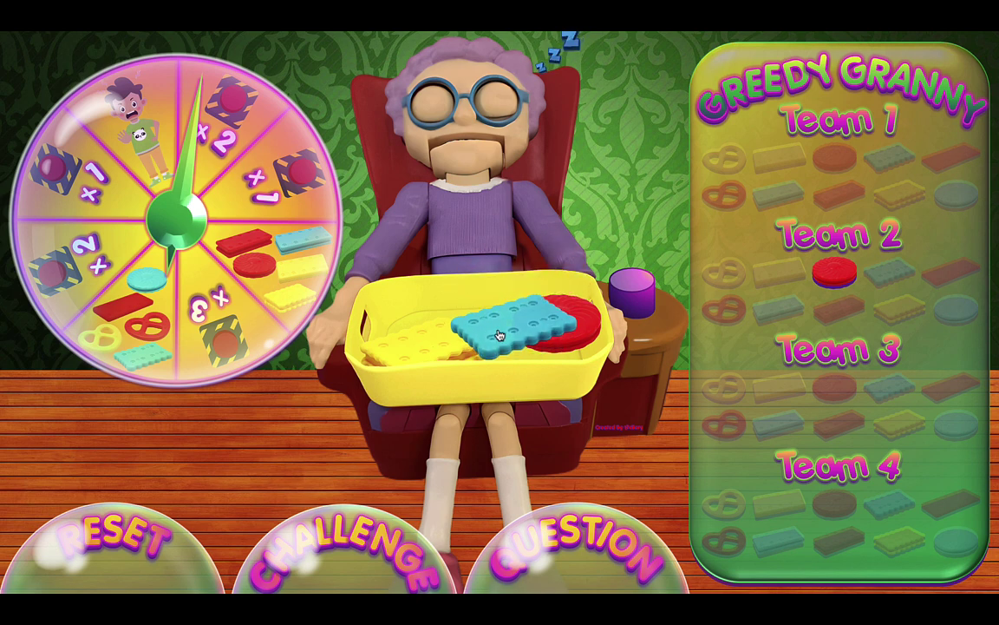
click(120, 546)
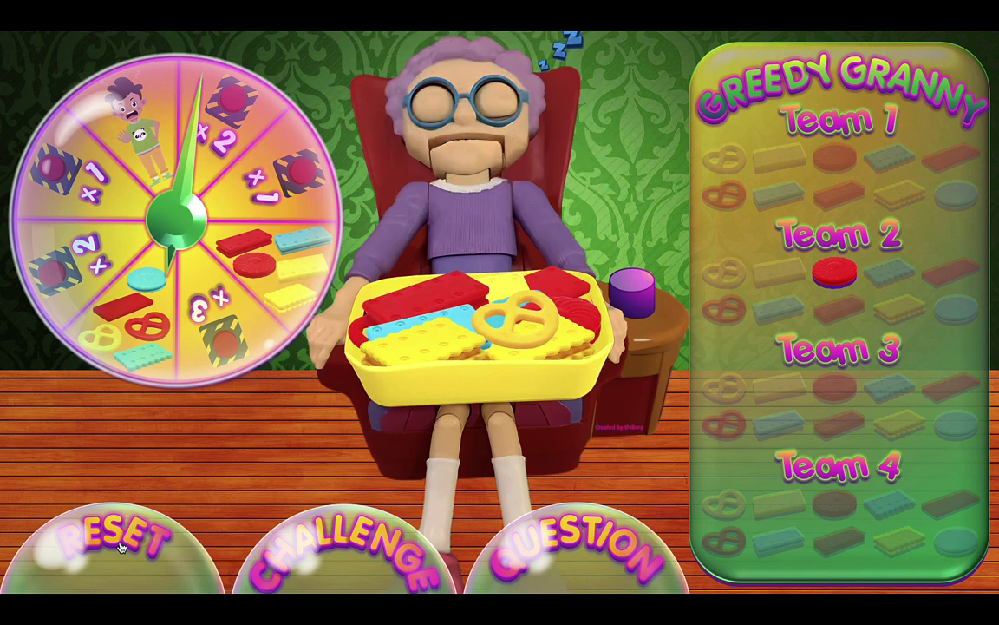
- Remove more snacks from the tray and refill it twice more
click(502, 323)
click(440, 343)
click(449, 339)
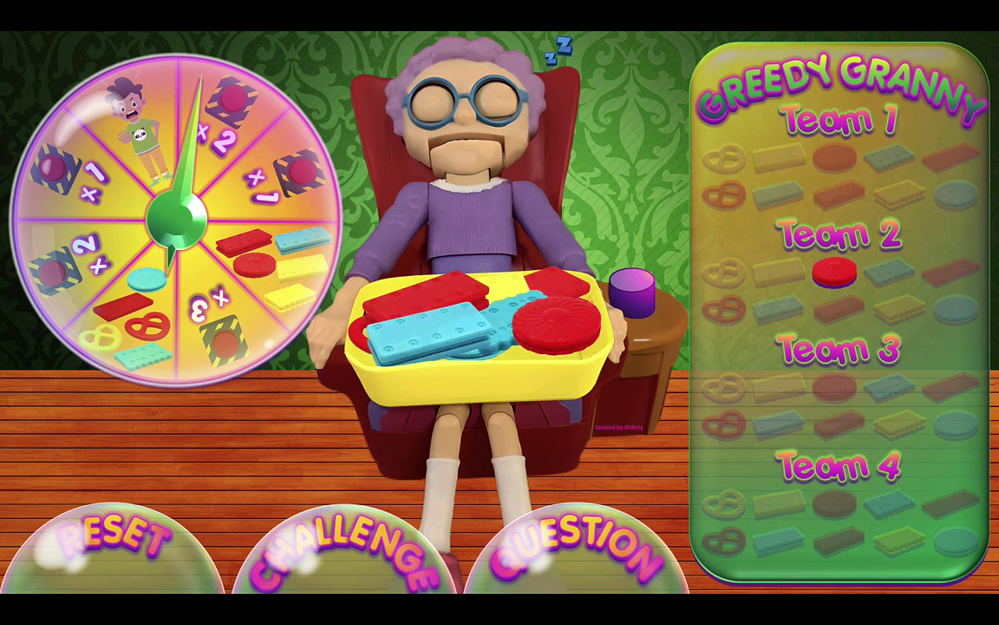
click(534, 319)
click(421, 300)
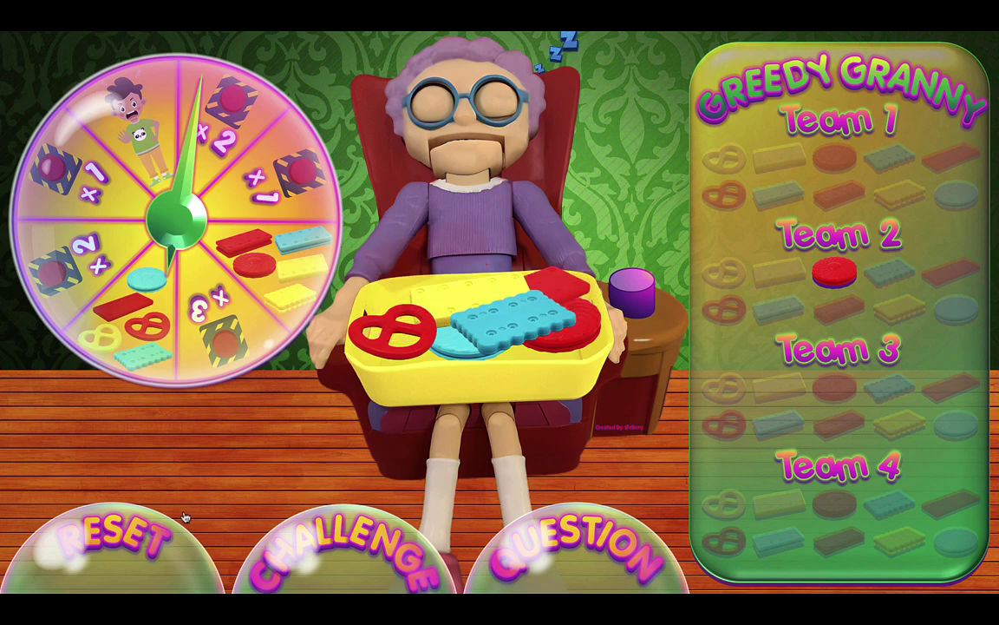
click(124, 499)
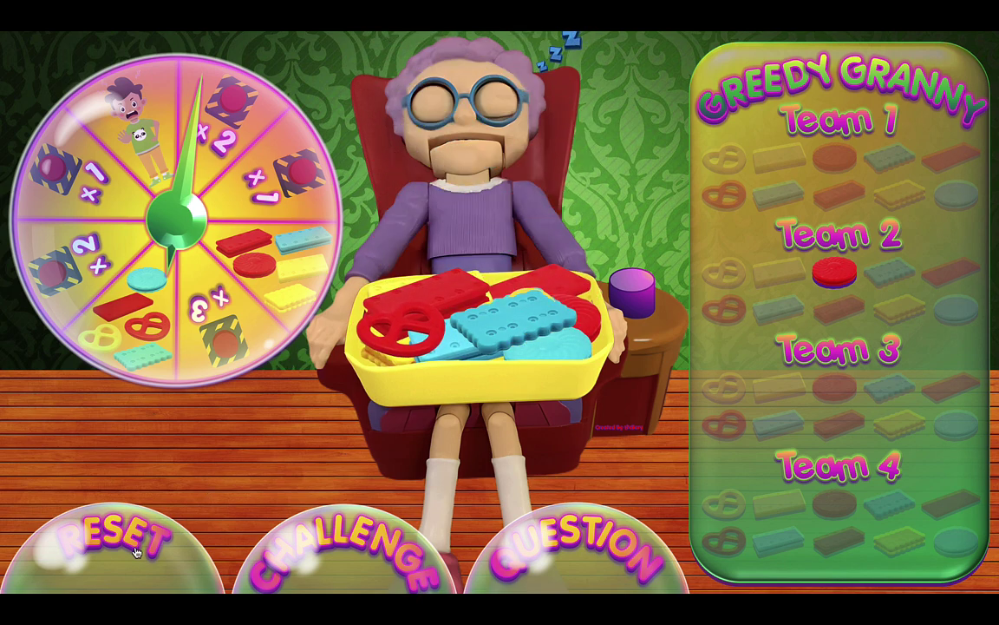
click(452, 282)
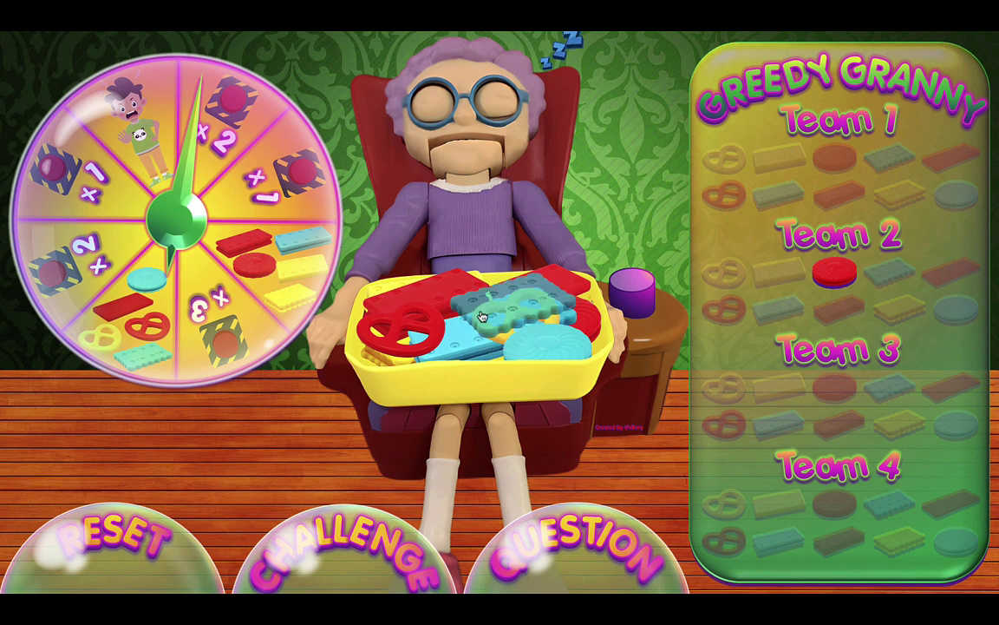
click(426, 330)
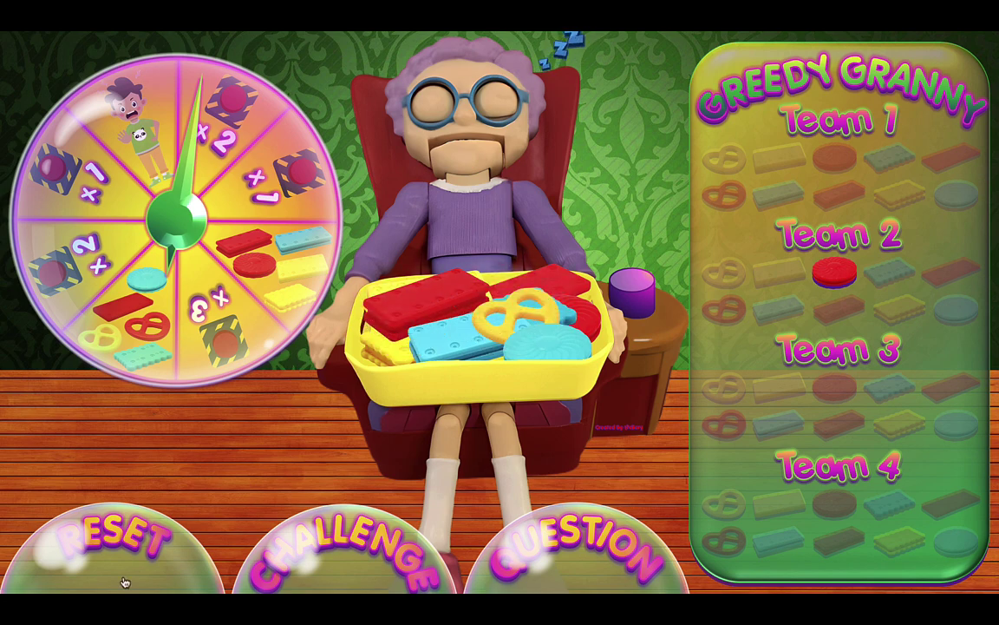
click(136, 552)
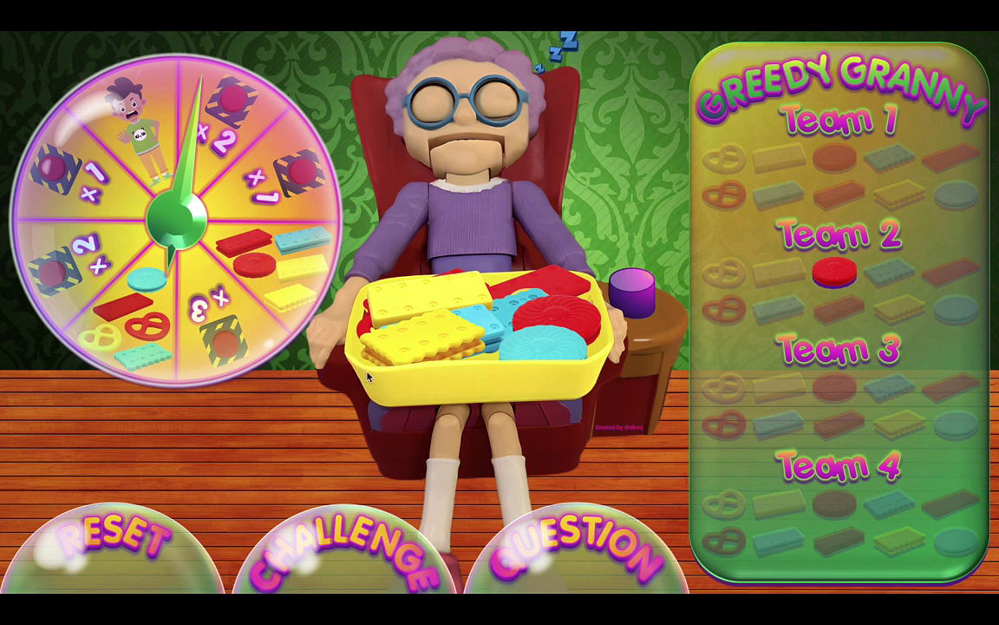
- End the slide show and show the Animation Pane for the main game board slide
key(Escape)
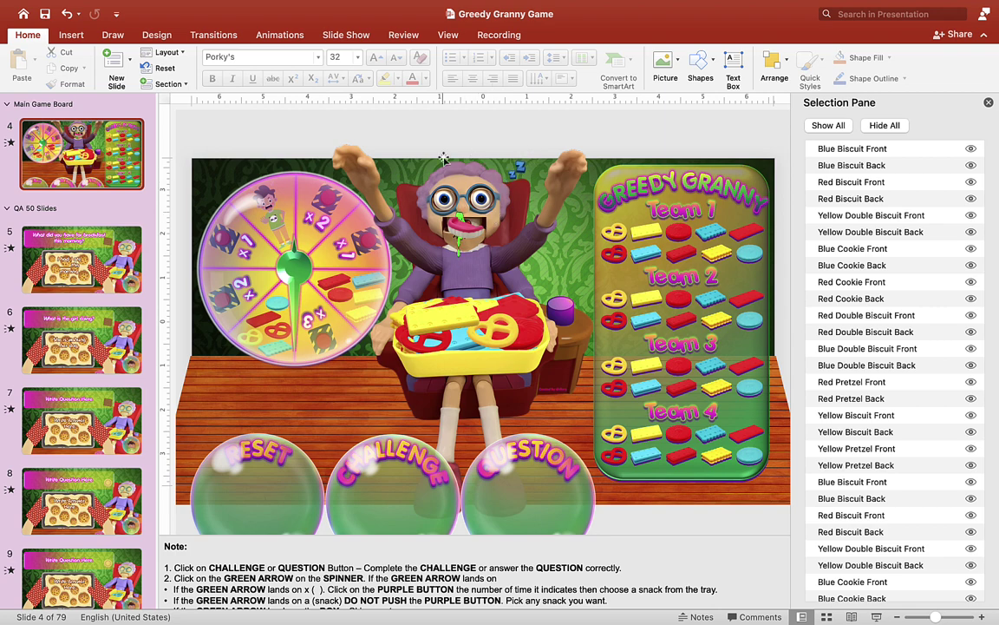
click(268, 35)
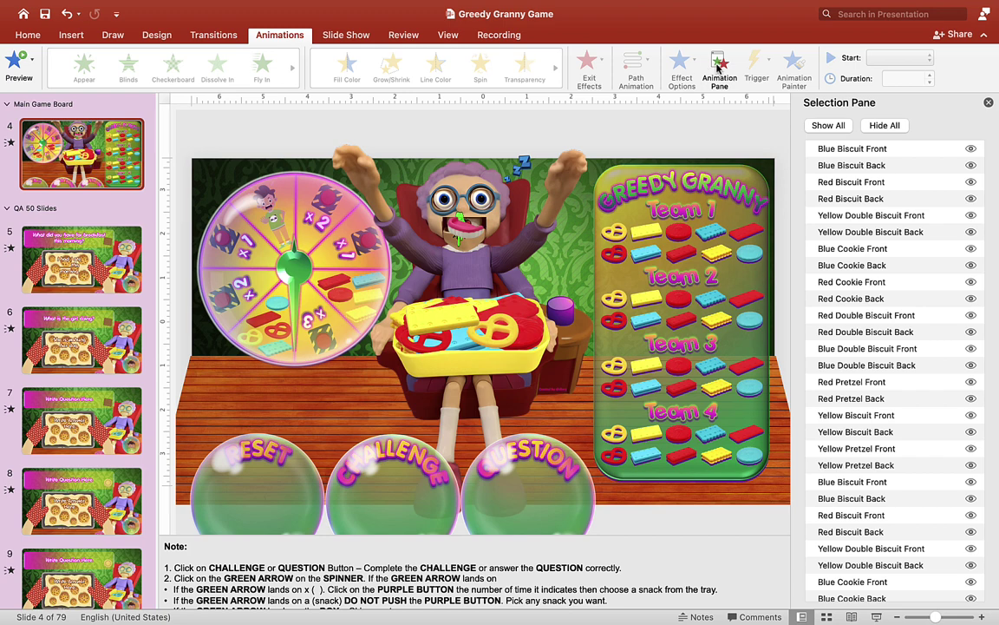
click(719, 69)
- Enlarge the Animation Pane and delete the step 1 Purple Button and Click SFX animations
drag(867, 234, 897, 448)
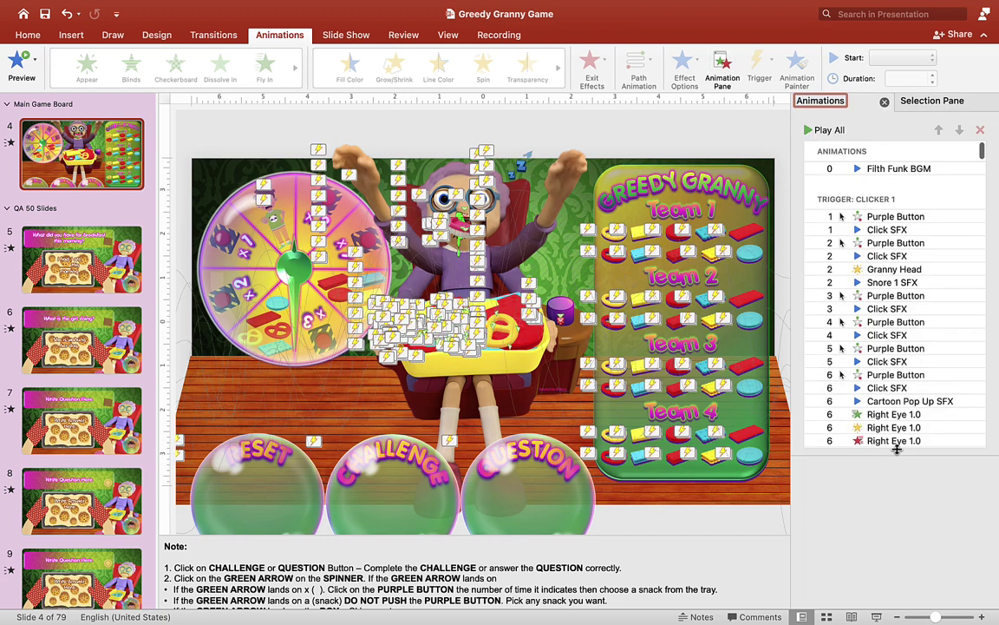
scroll(908, 269, down, 2)
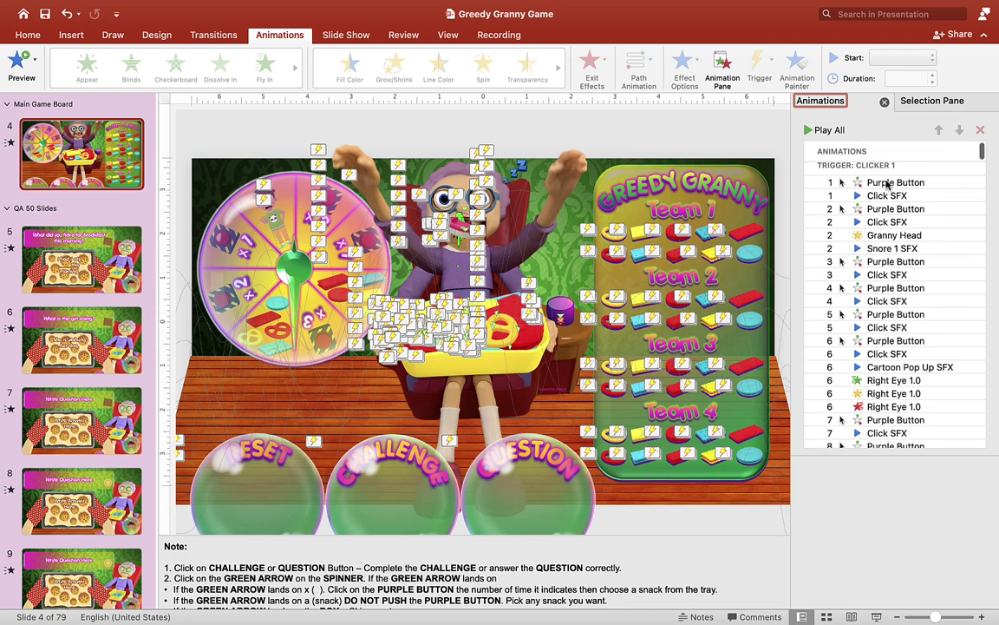
scroll(887, 183, up, 2)
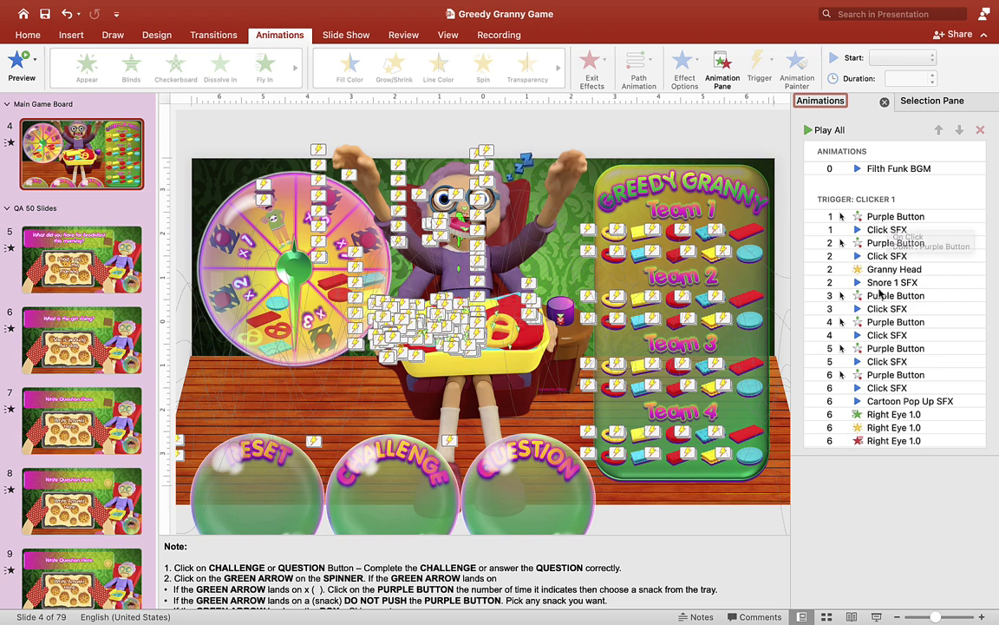
scroll(881, 293, down, 3)
scroll(880, 293, down, 4)
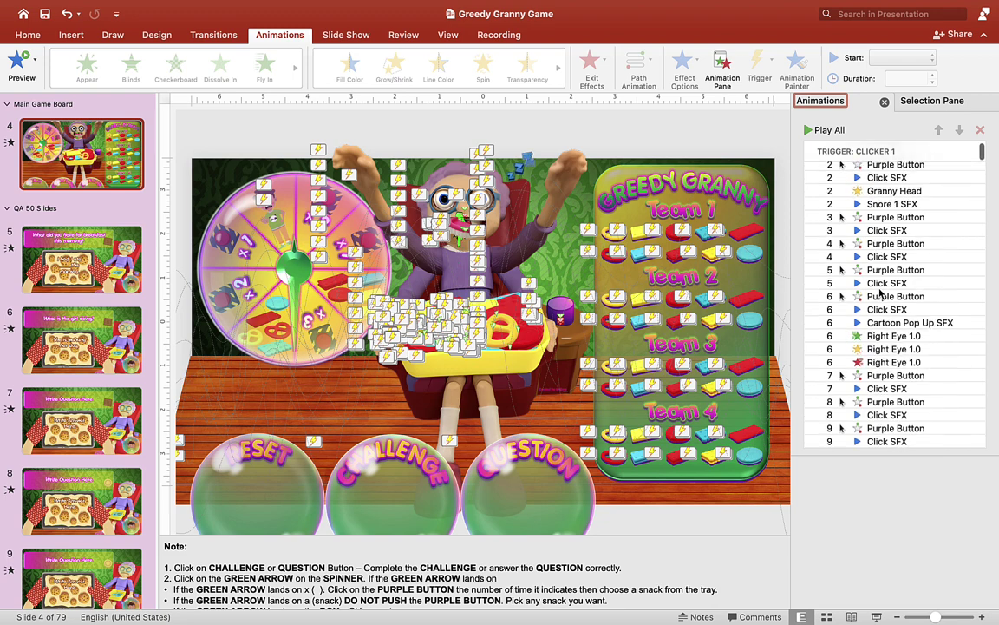
scroll(883, 274, down, 3)
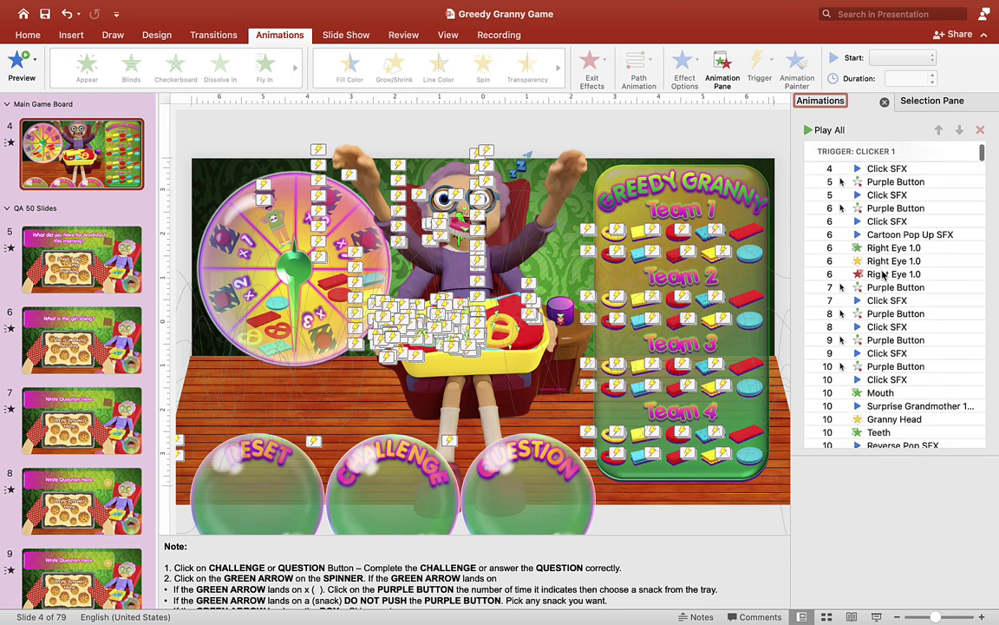
scroll(883, 274, up, 10)
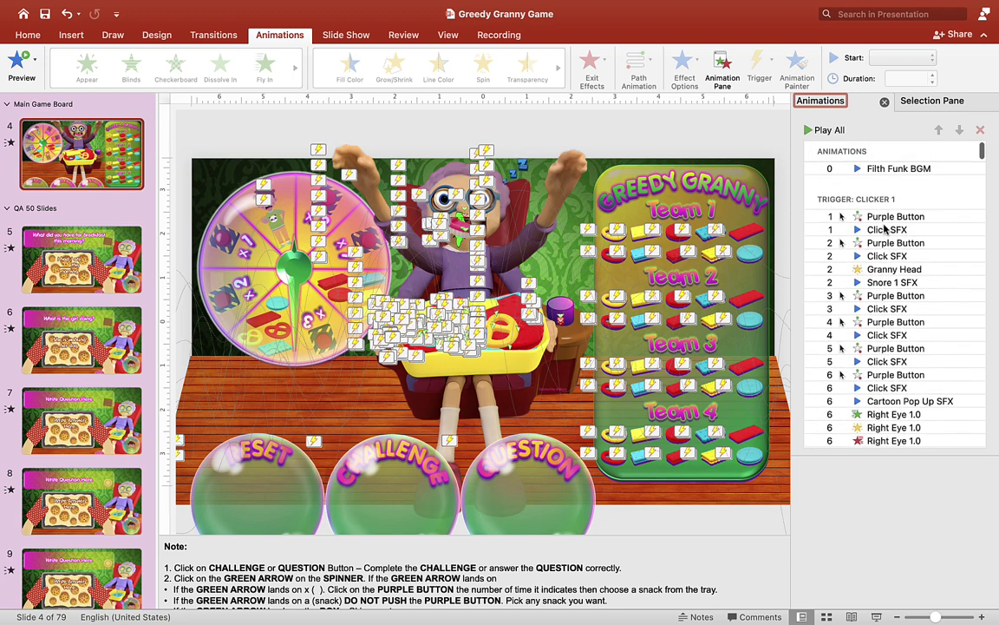
click(883, 218)
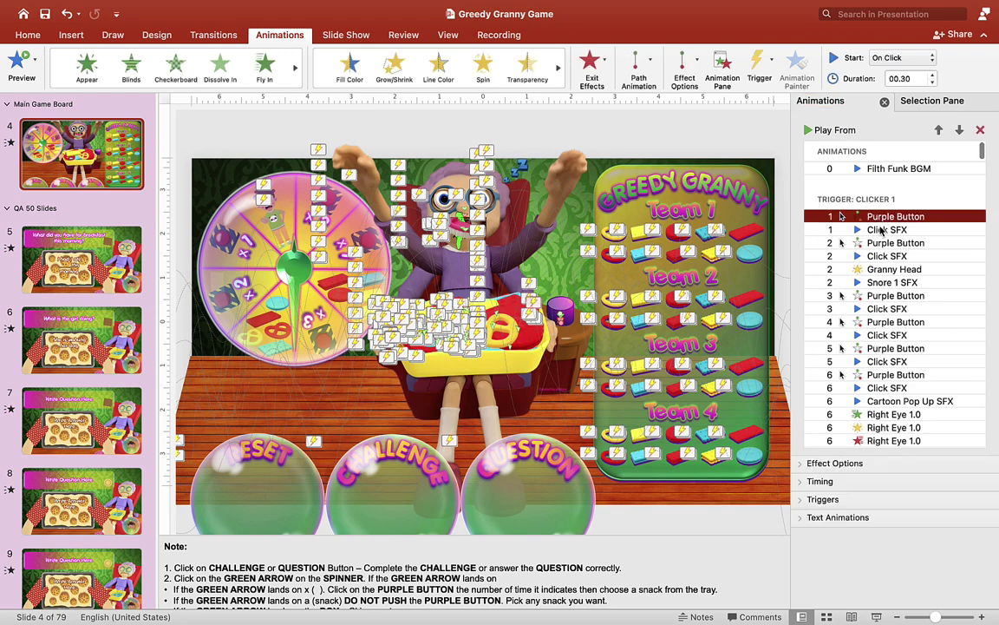
shift+click(881, 229)
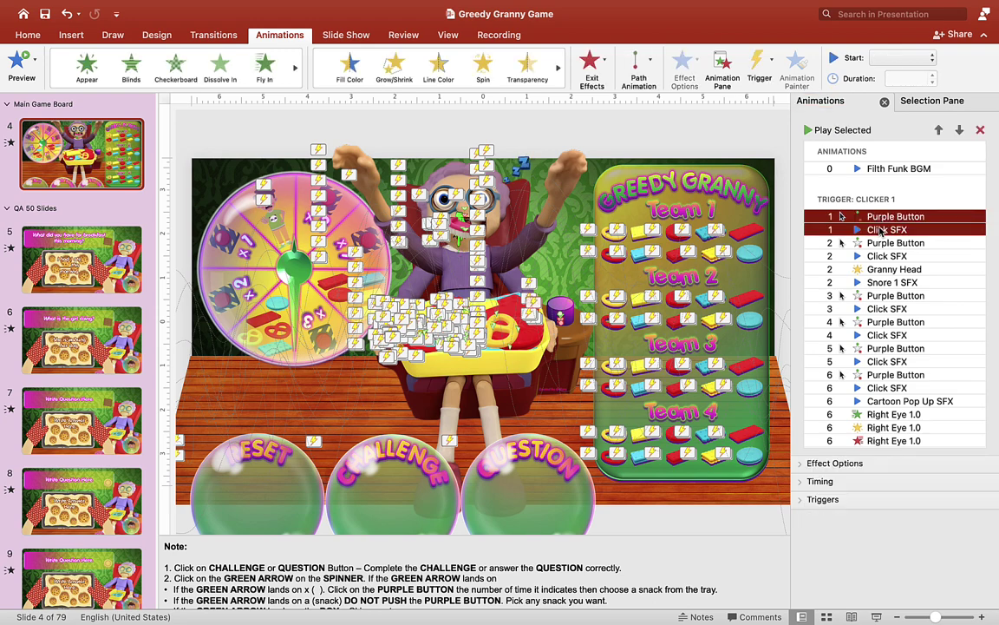
key(Delete)
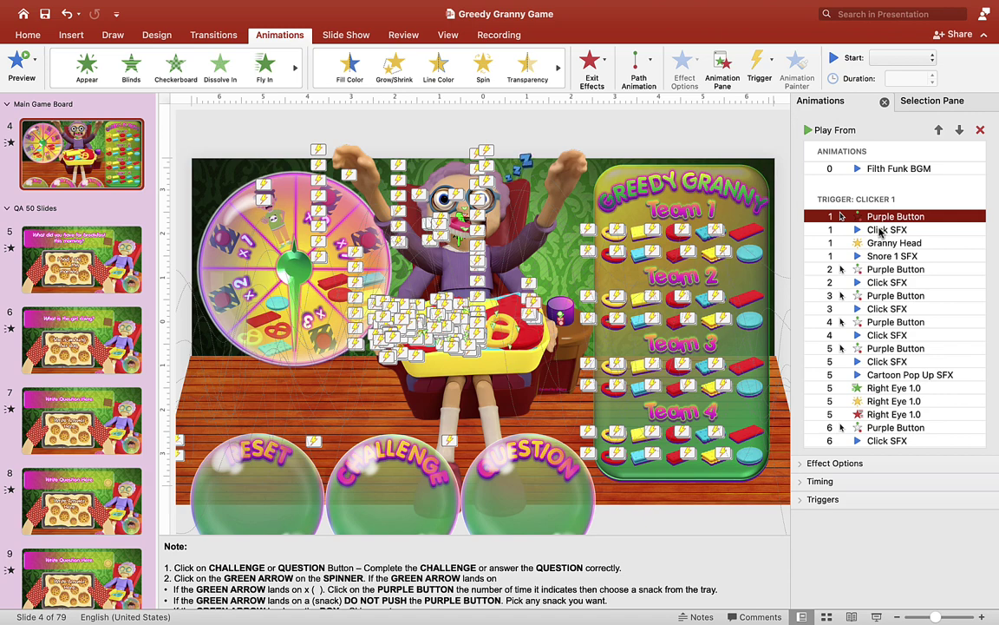
- Delete the step 5 Purple Button and Click SFX animations
scroll(888, 280, down, 3)
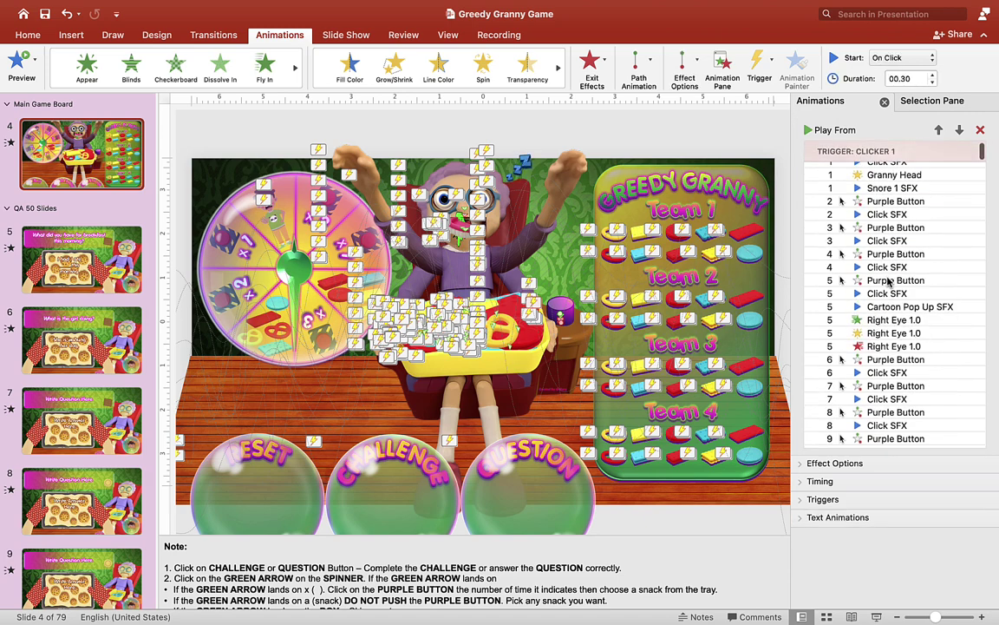
scroll(889, 316, down, 2)
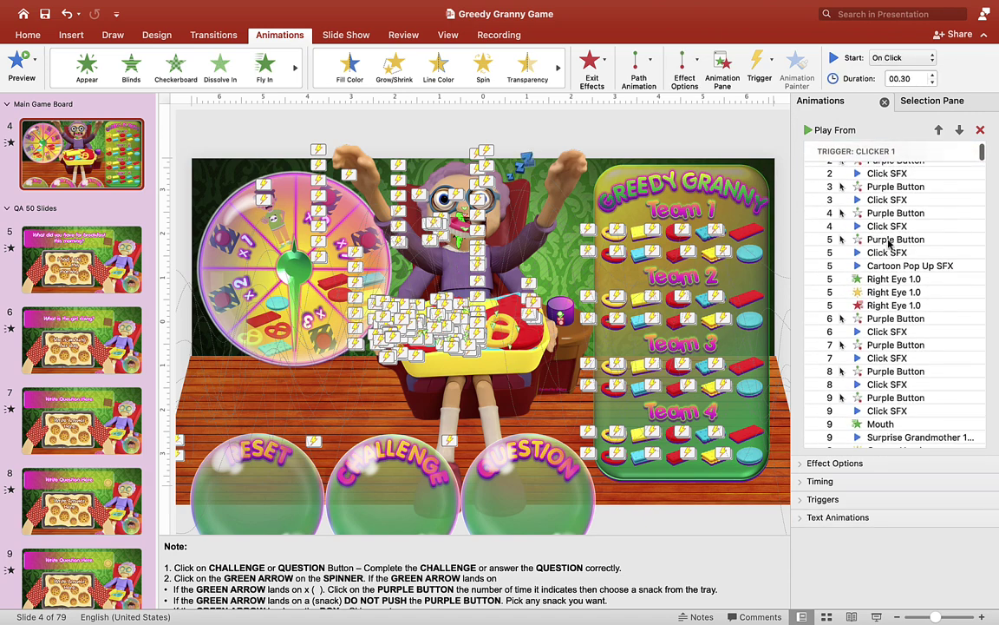
click(889, 241)
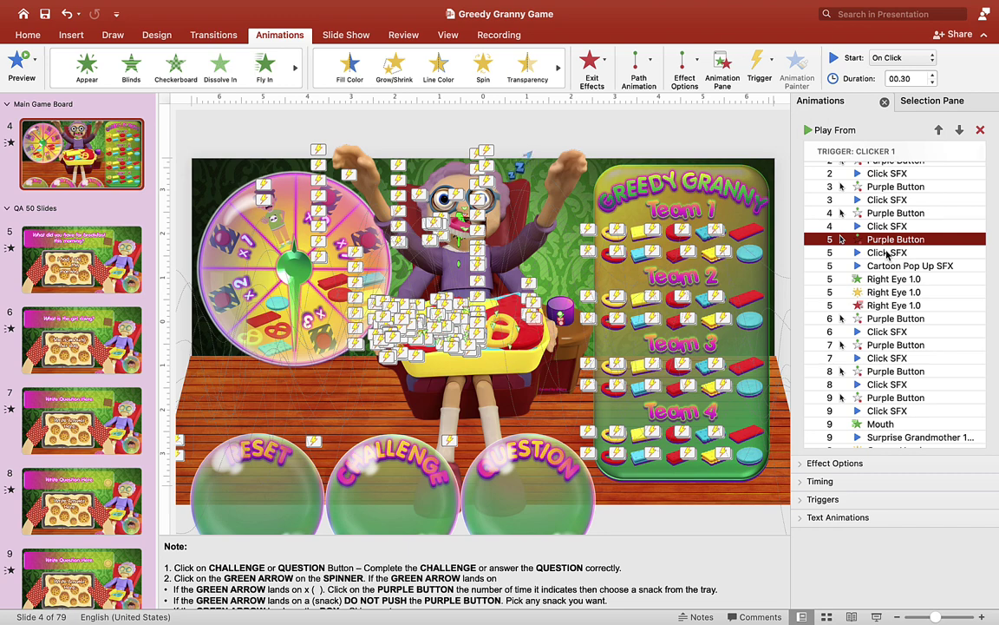
shift+click(886, 252)
key(Delete)
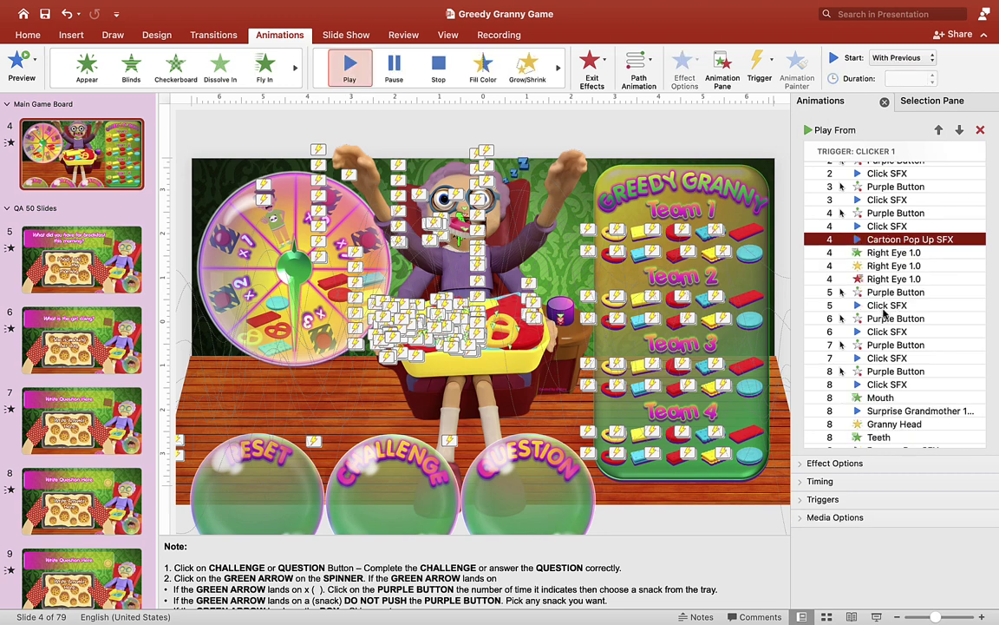
- Select the step 6 Purple Button and Click SFX and the step 7 Purple Button animations
click(883, 321)
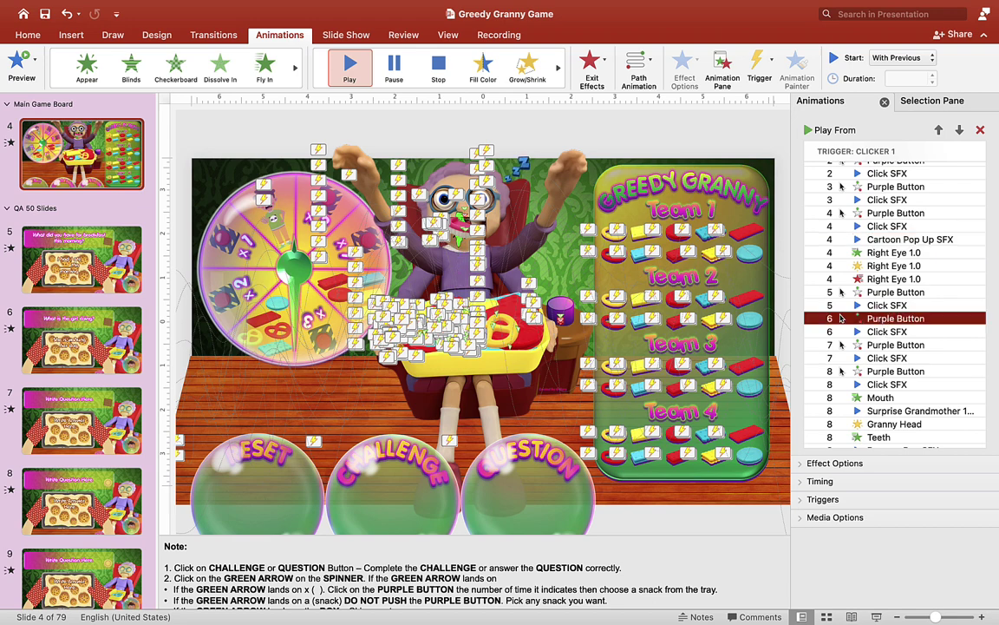
shift+click(883, 332)
shift+click(882, 347)
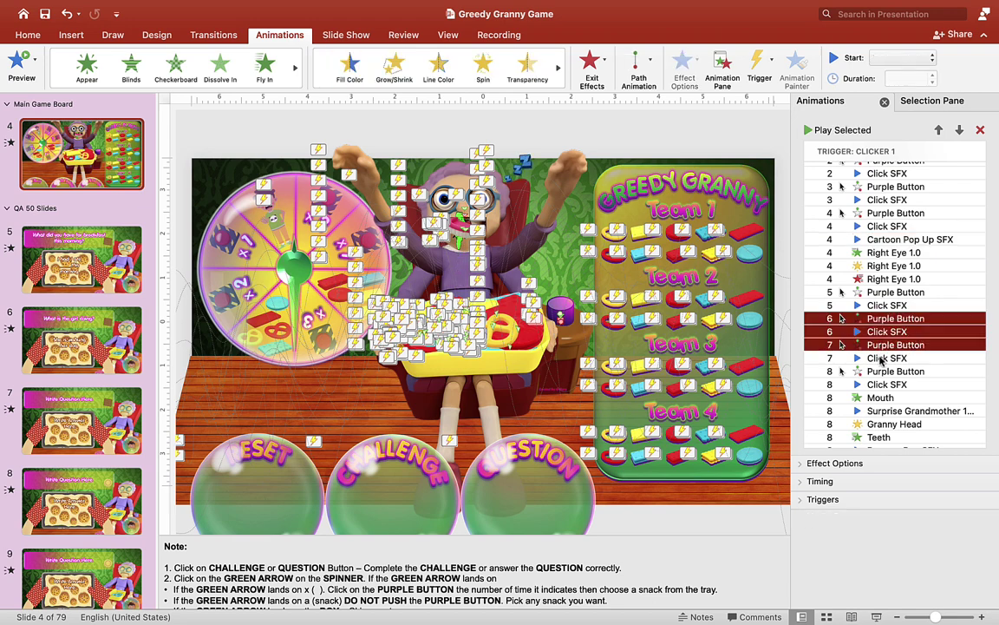